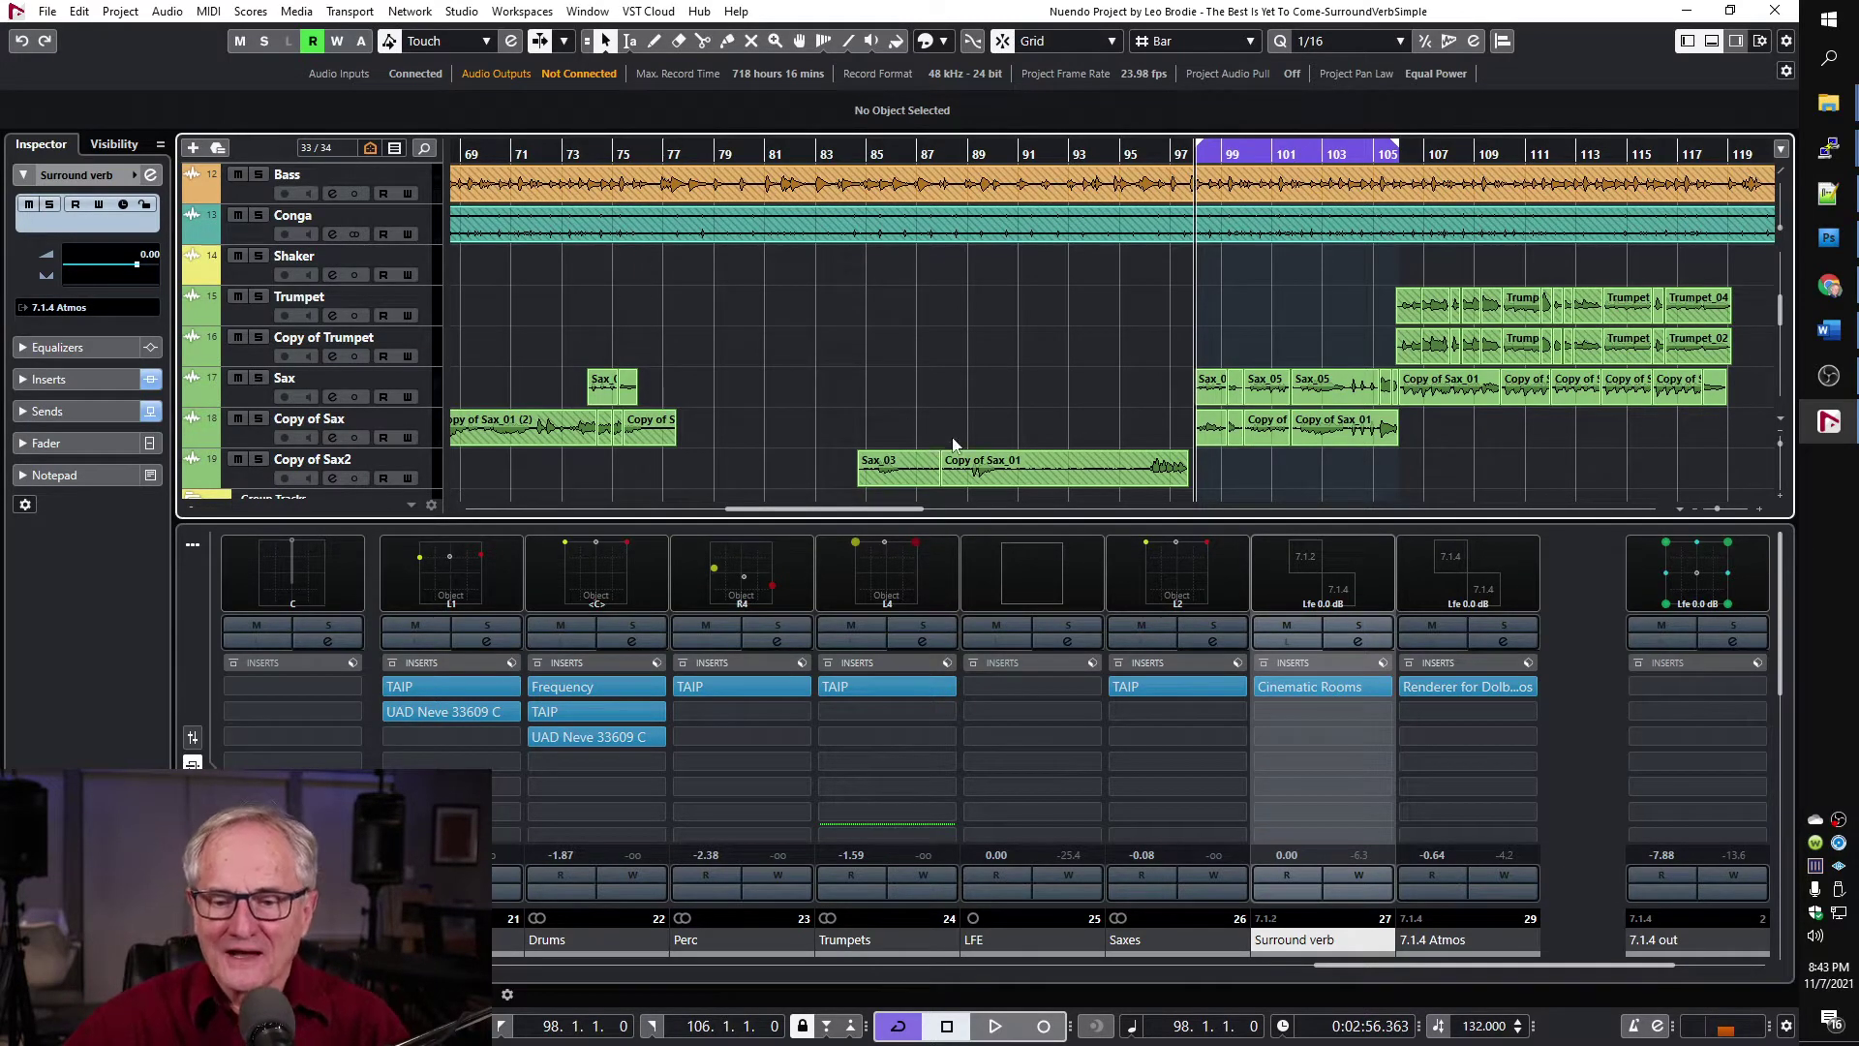
Select the 7.1.2 Surround verb channel carrying Cinematic Rooms in the MixConsole.
left_click(1324, 952)
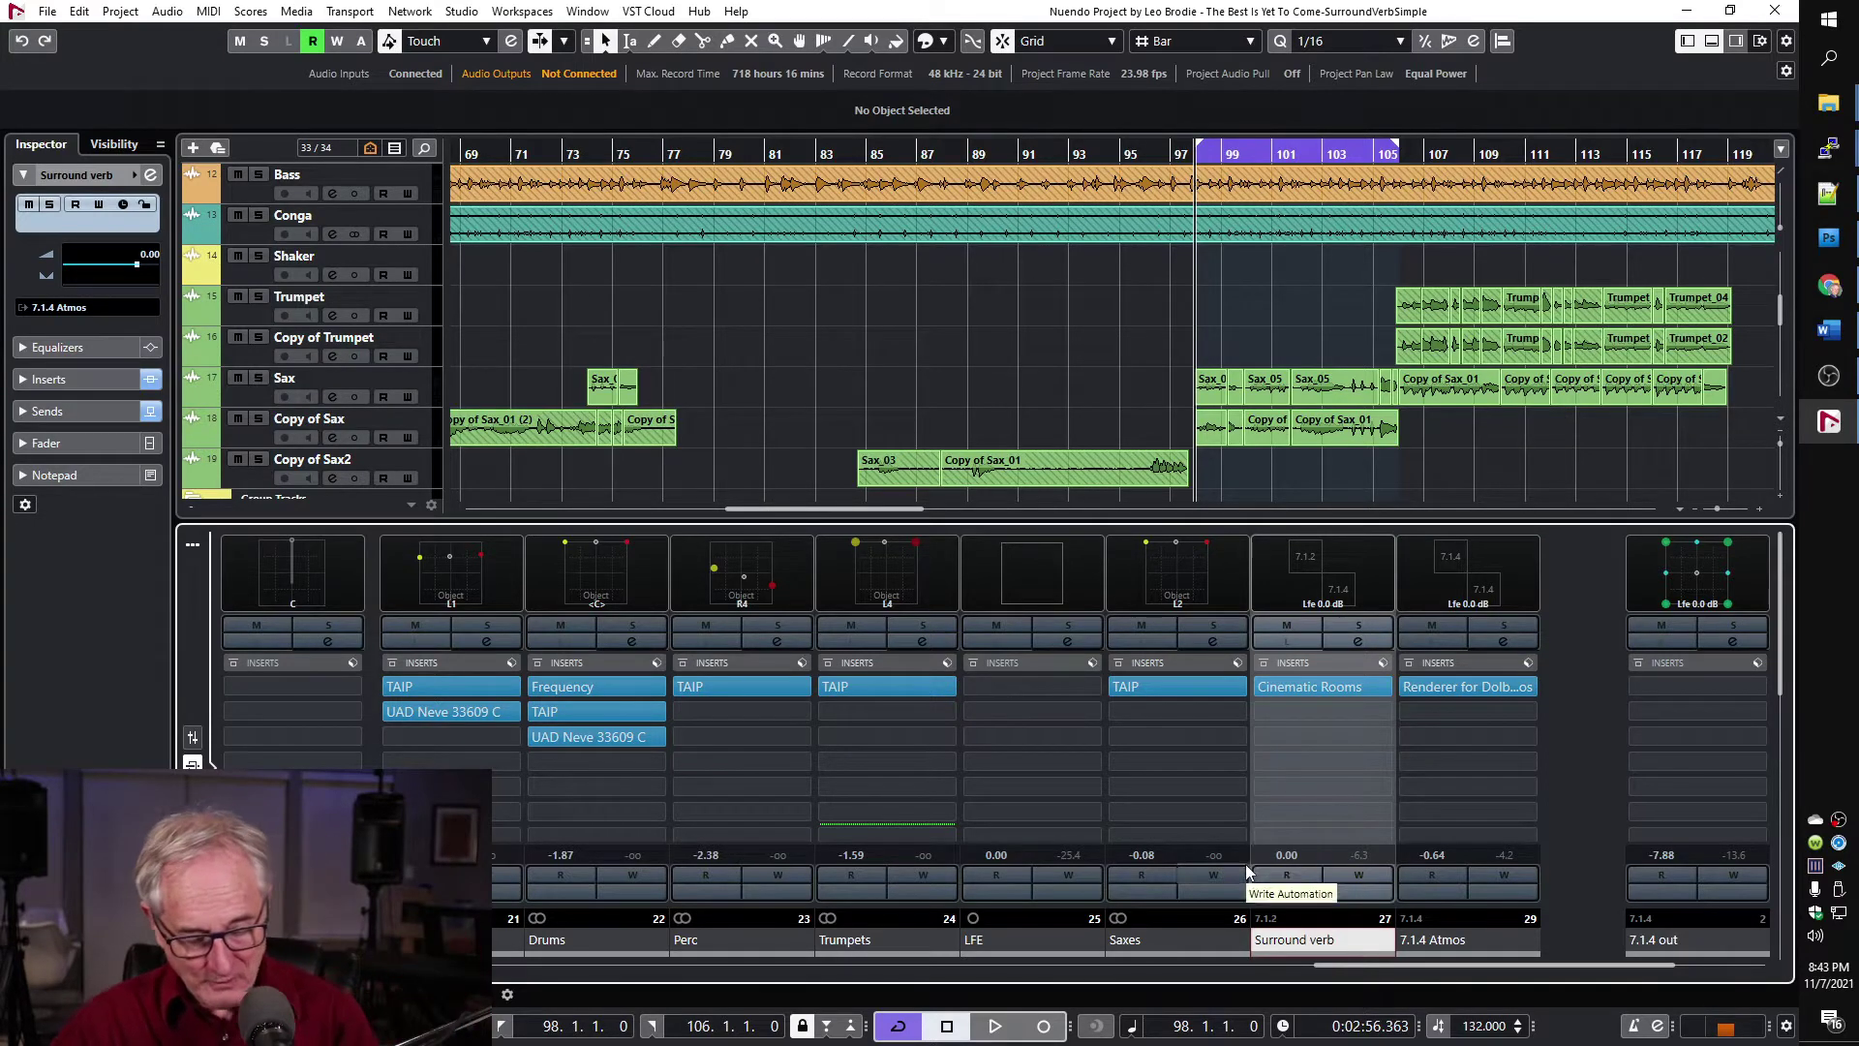
Open the ADM Authoring for Dolby Atmos window with Ctrl+Shift+A, then close it.
key("ctrl+shift+a")
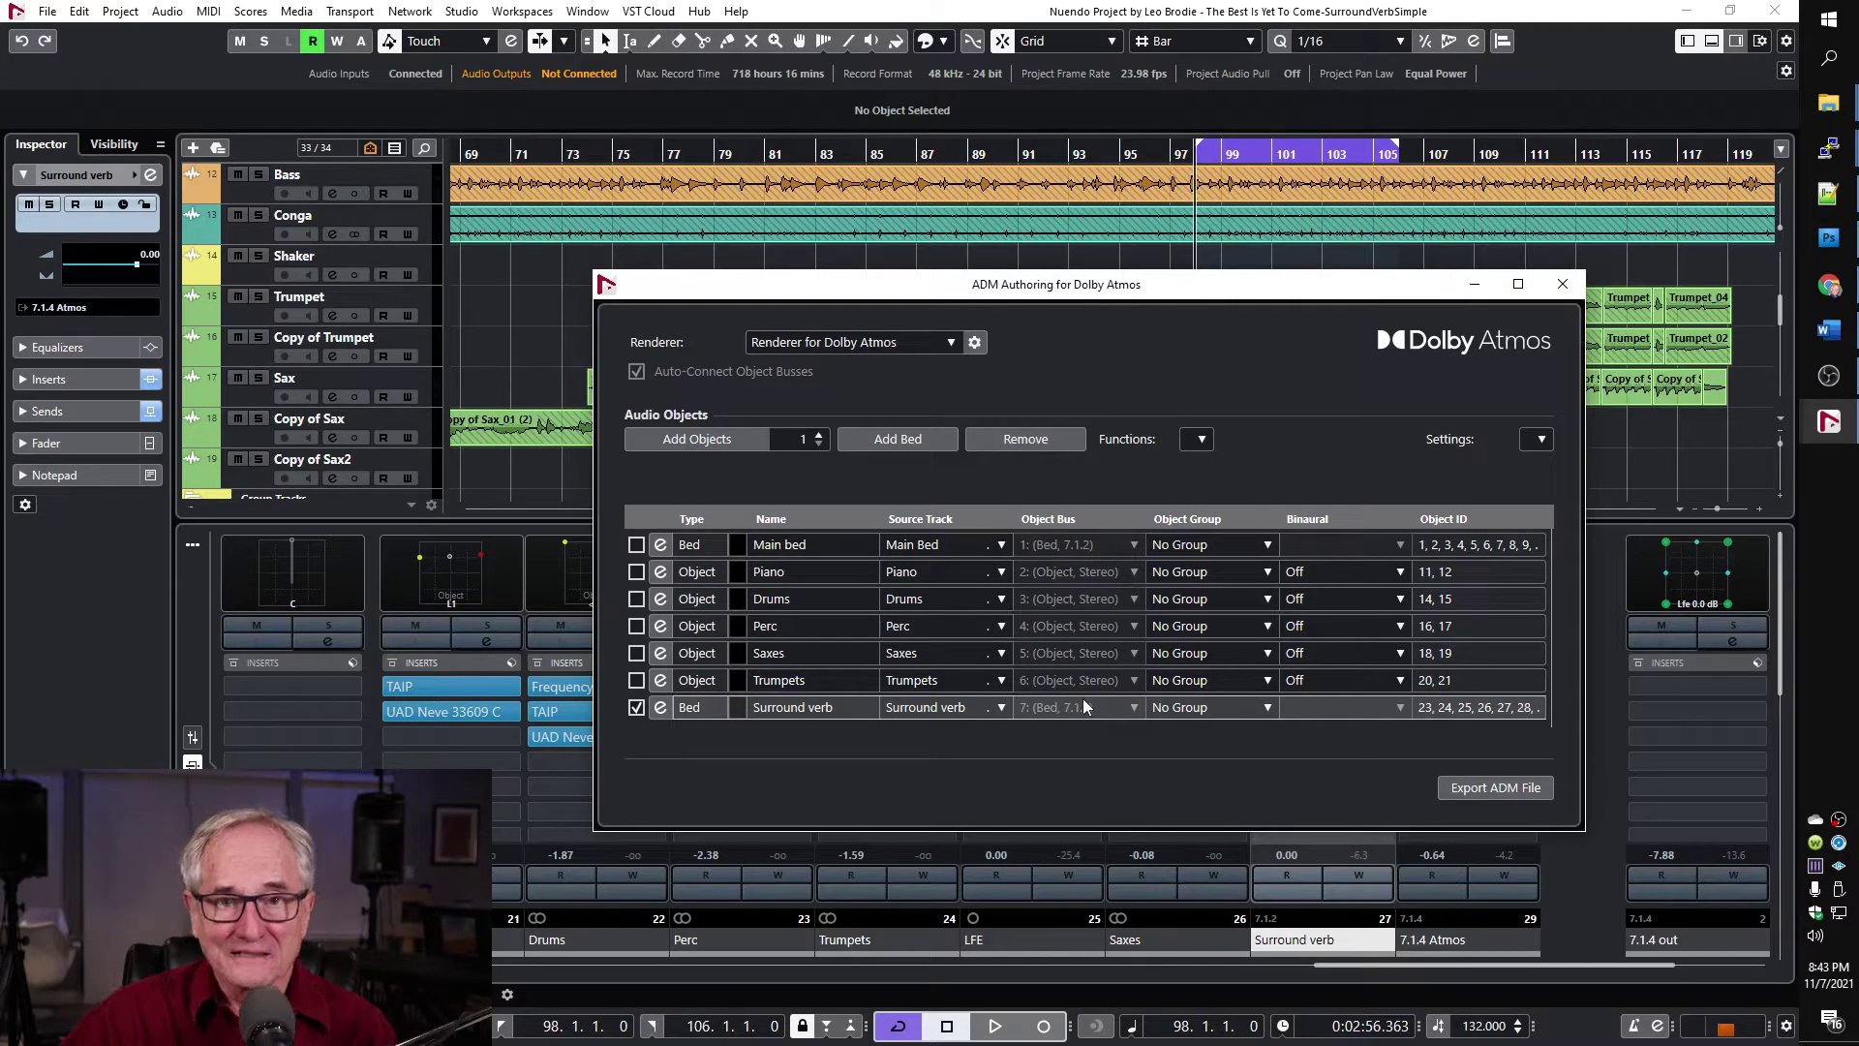
left_click(1563, 283)
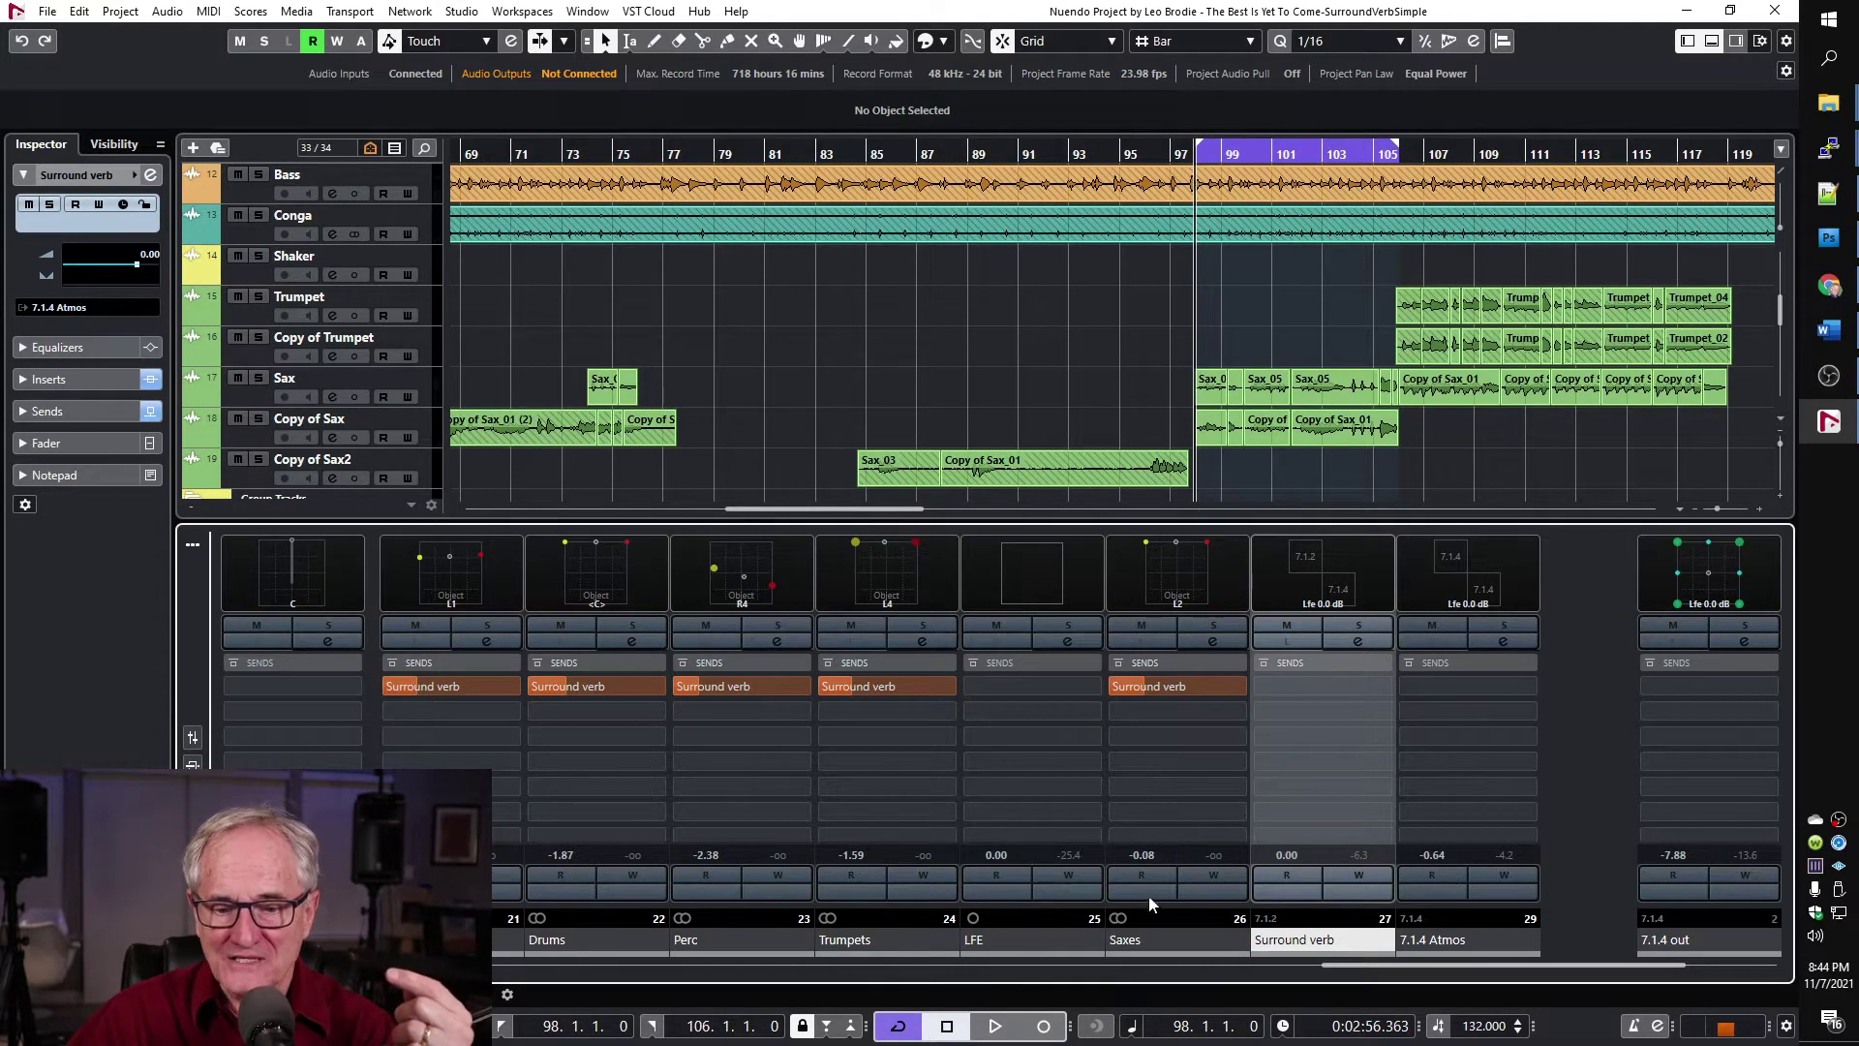
left_click(1150, 940)
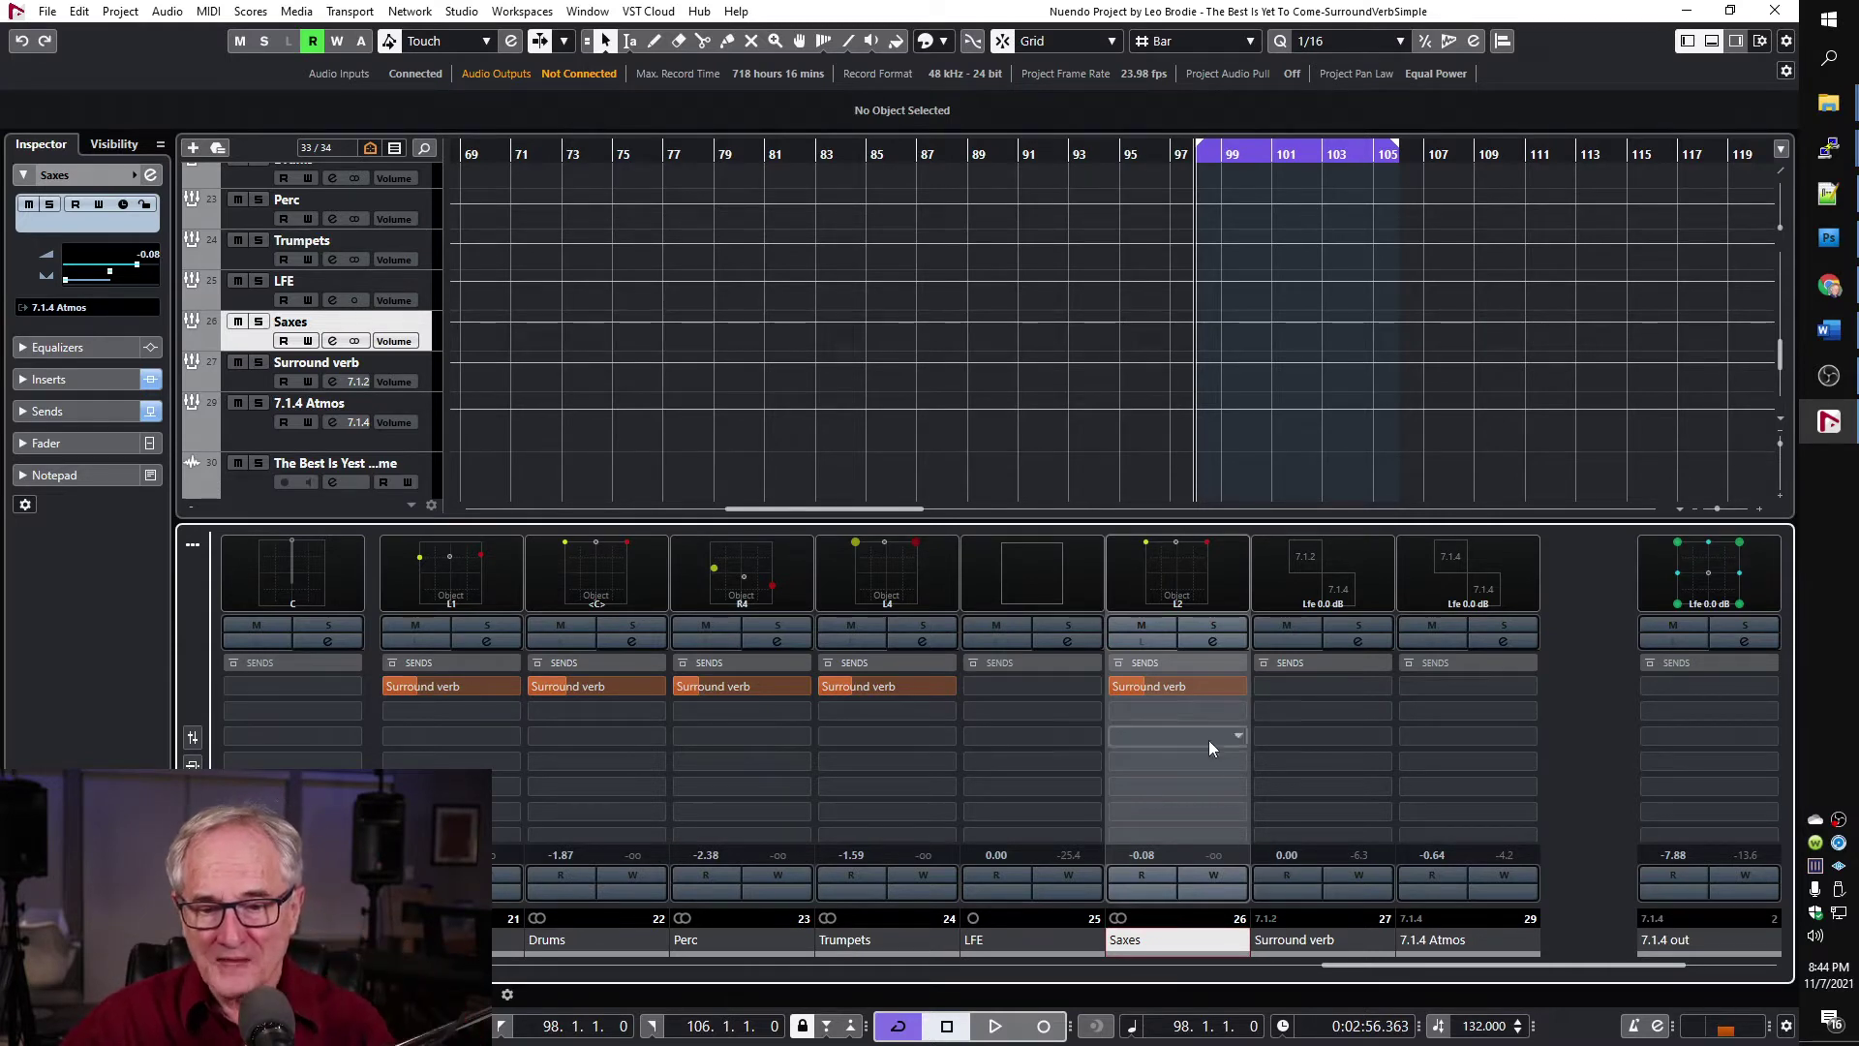
mouse_move(1177, 689)
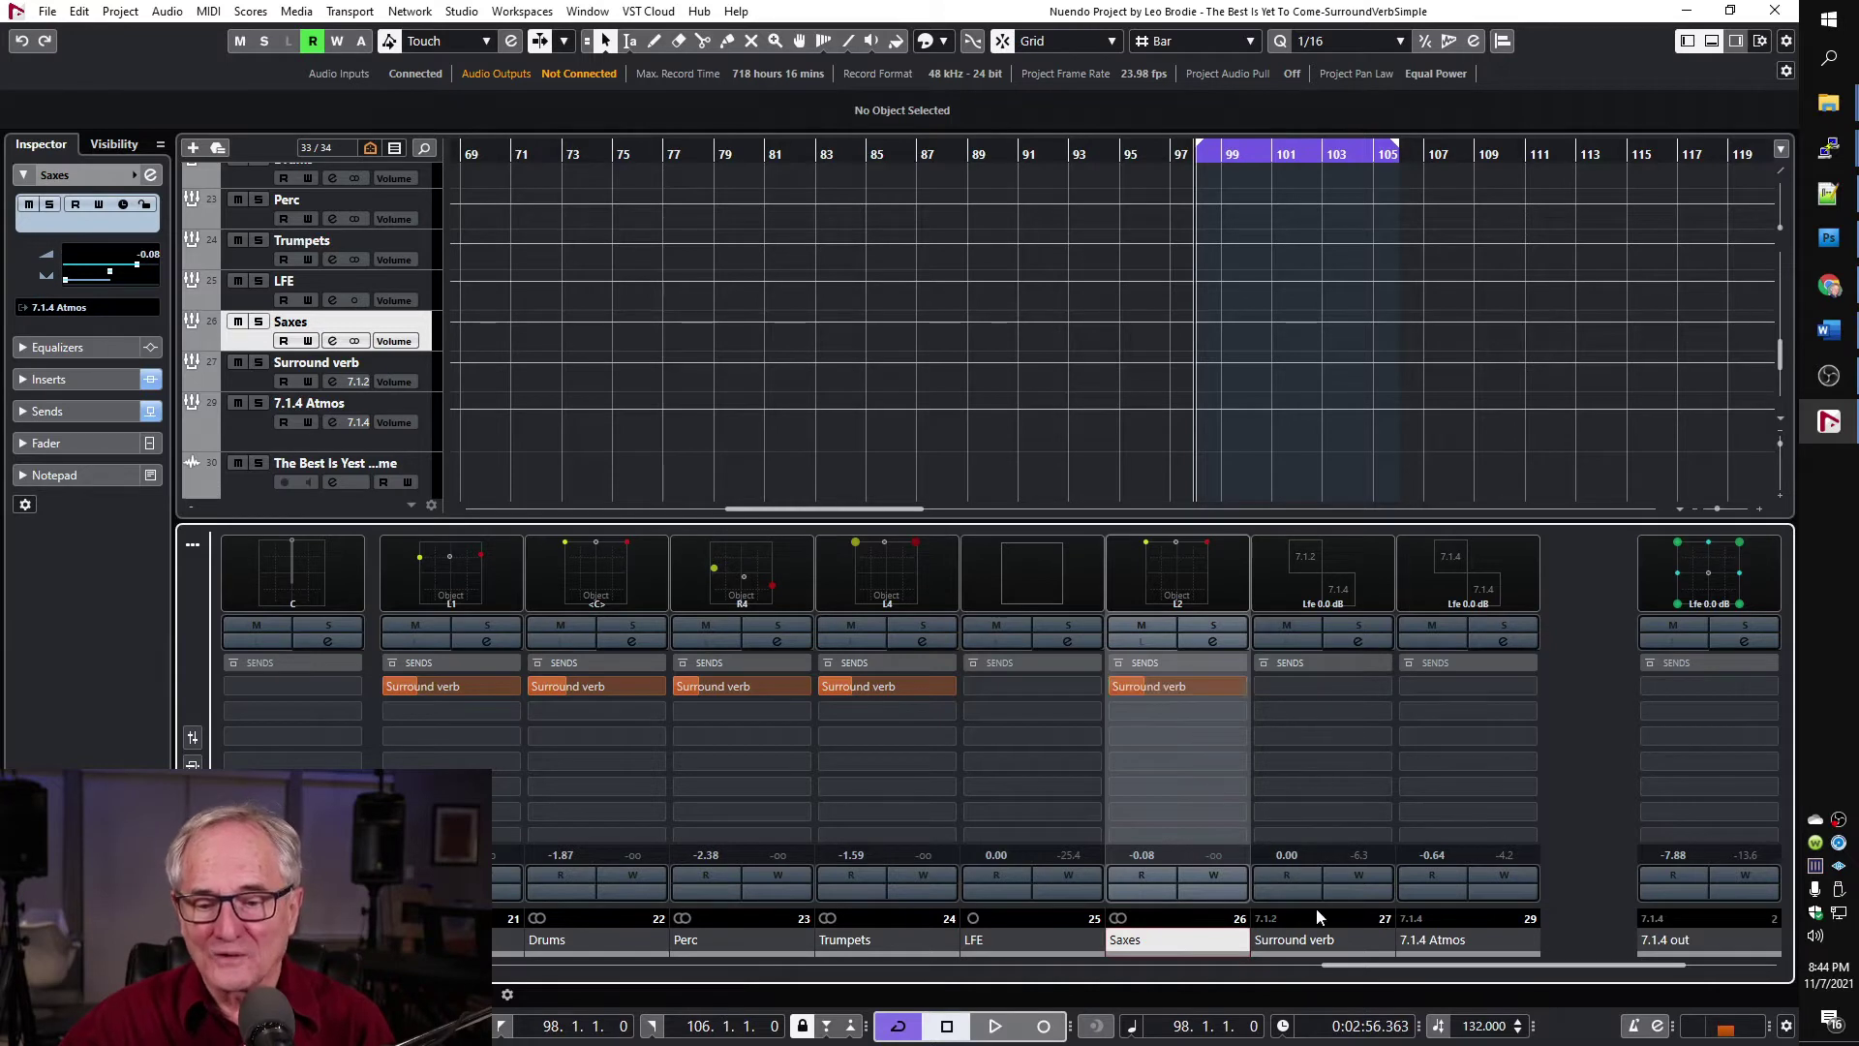
left_click(1325, 940)
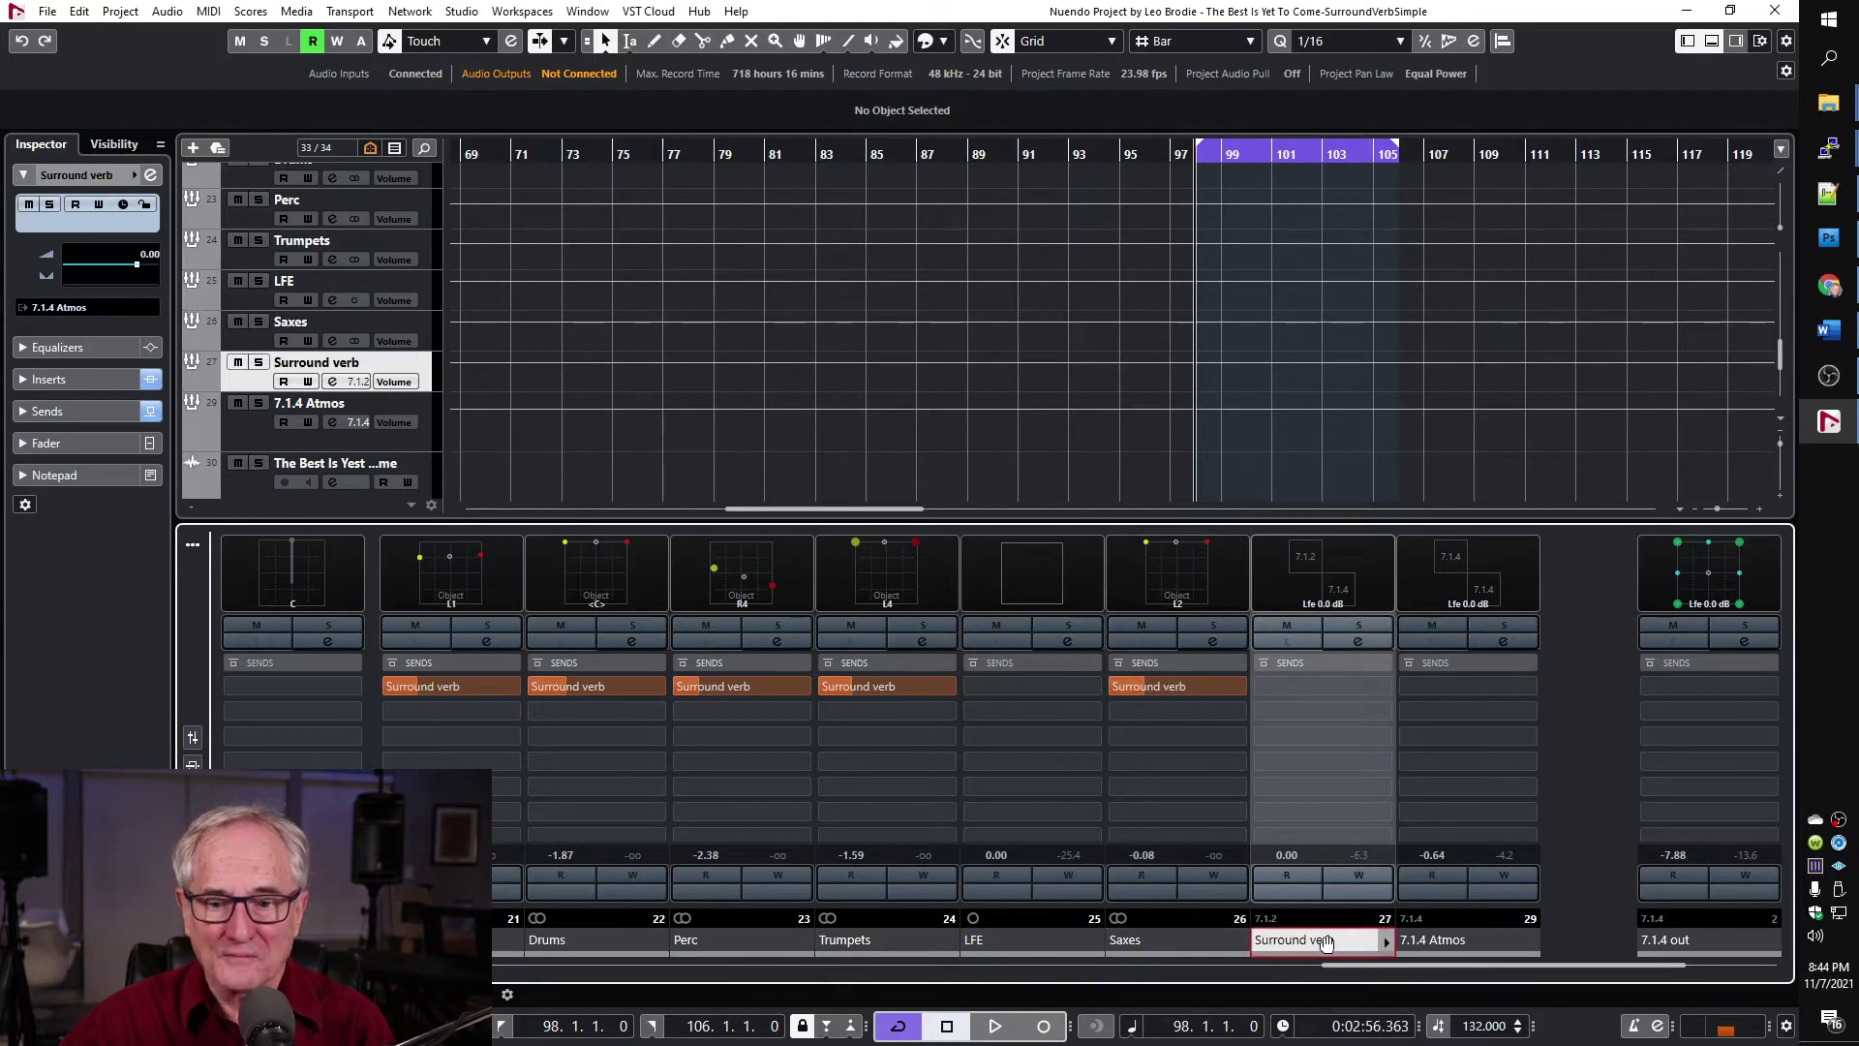
Solo the Saxes channel, start playback, and open Surround verb's Cinematic Rooms reverb.
left_click(1223, 626)
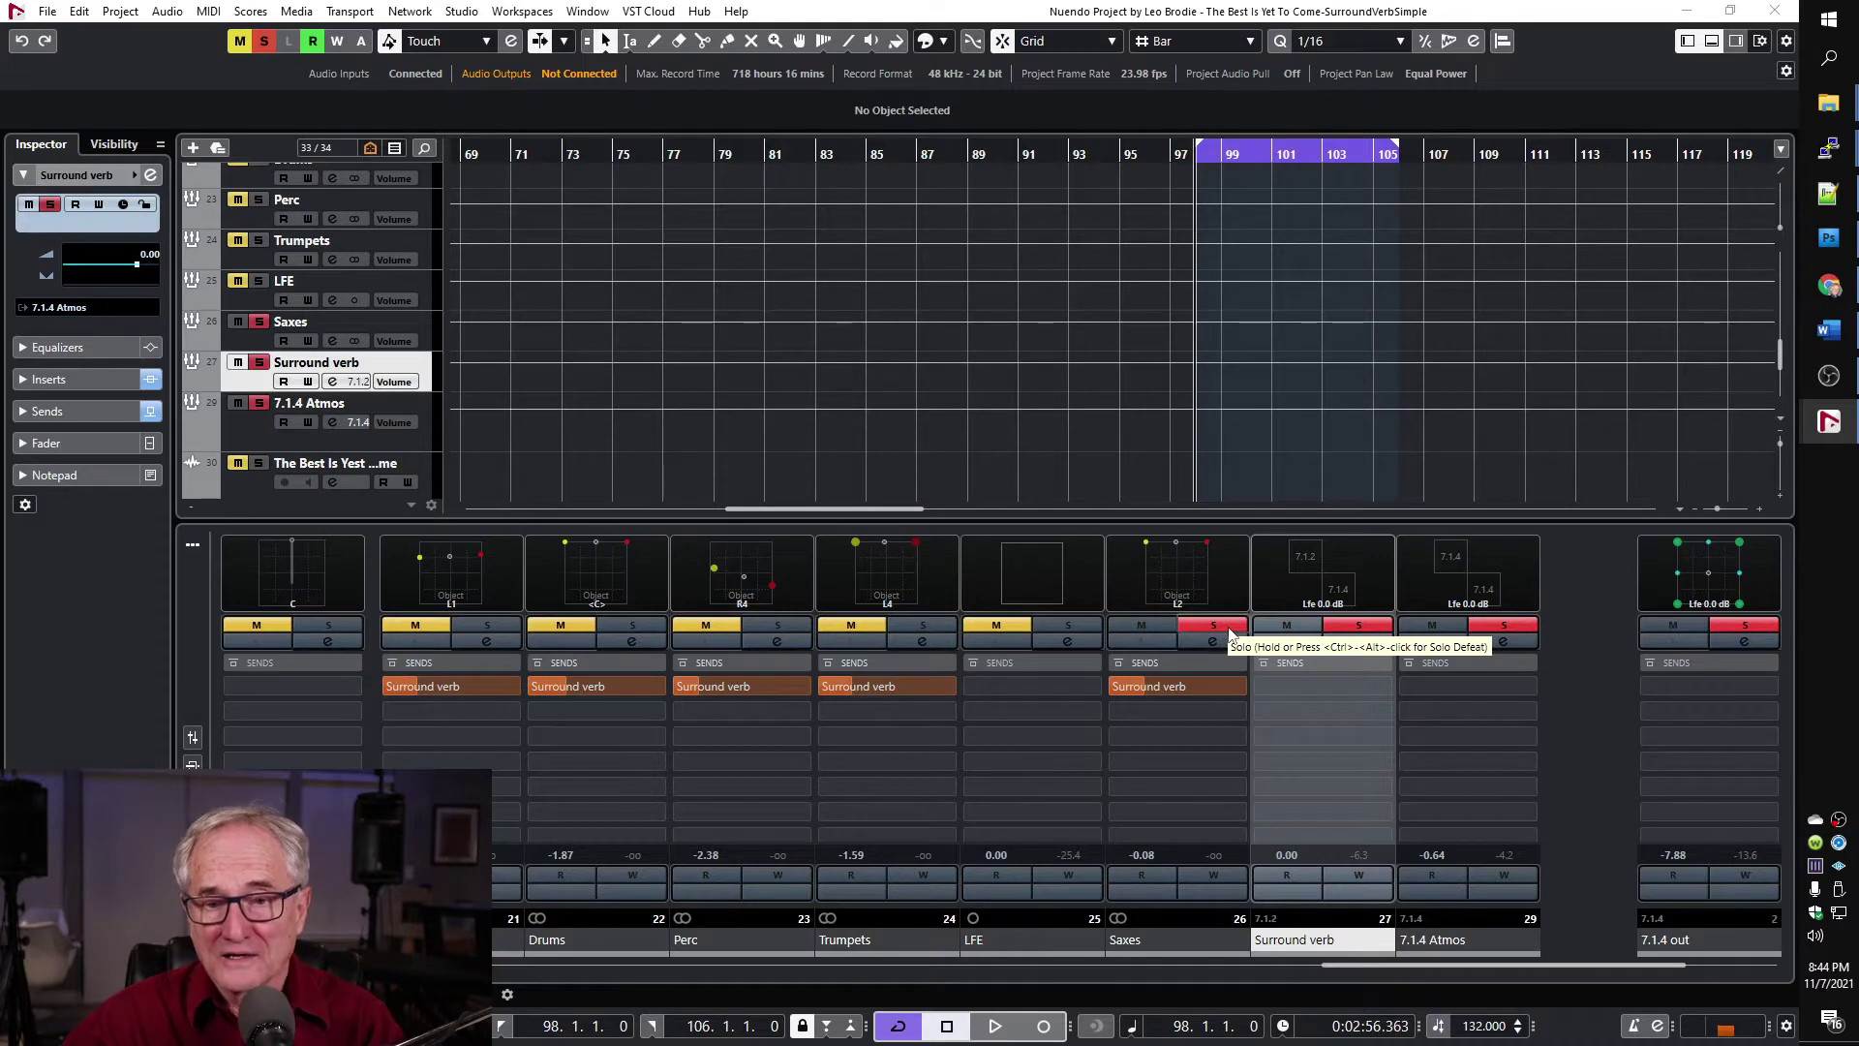
scroll(1264, 347, "up", 6)
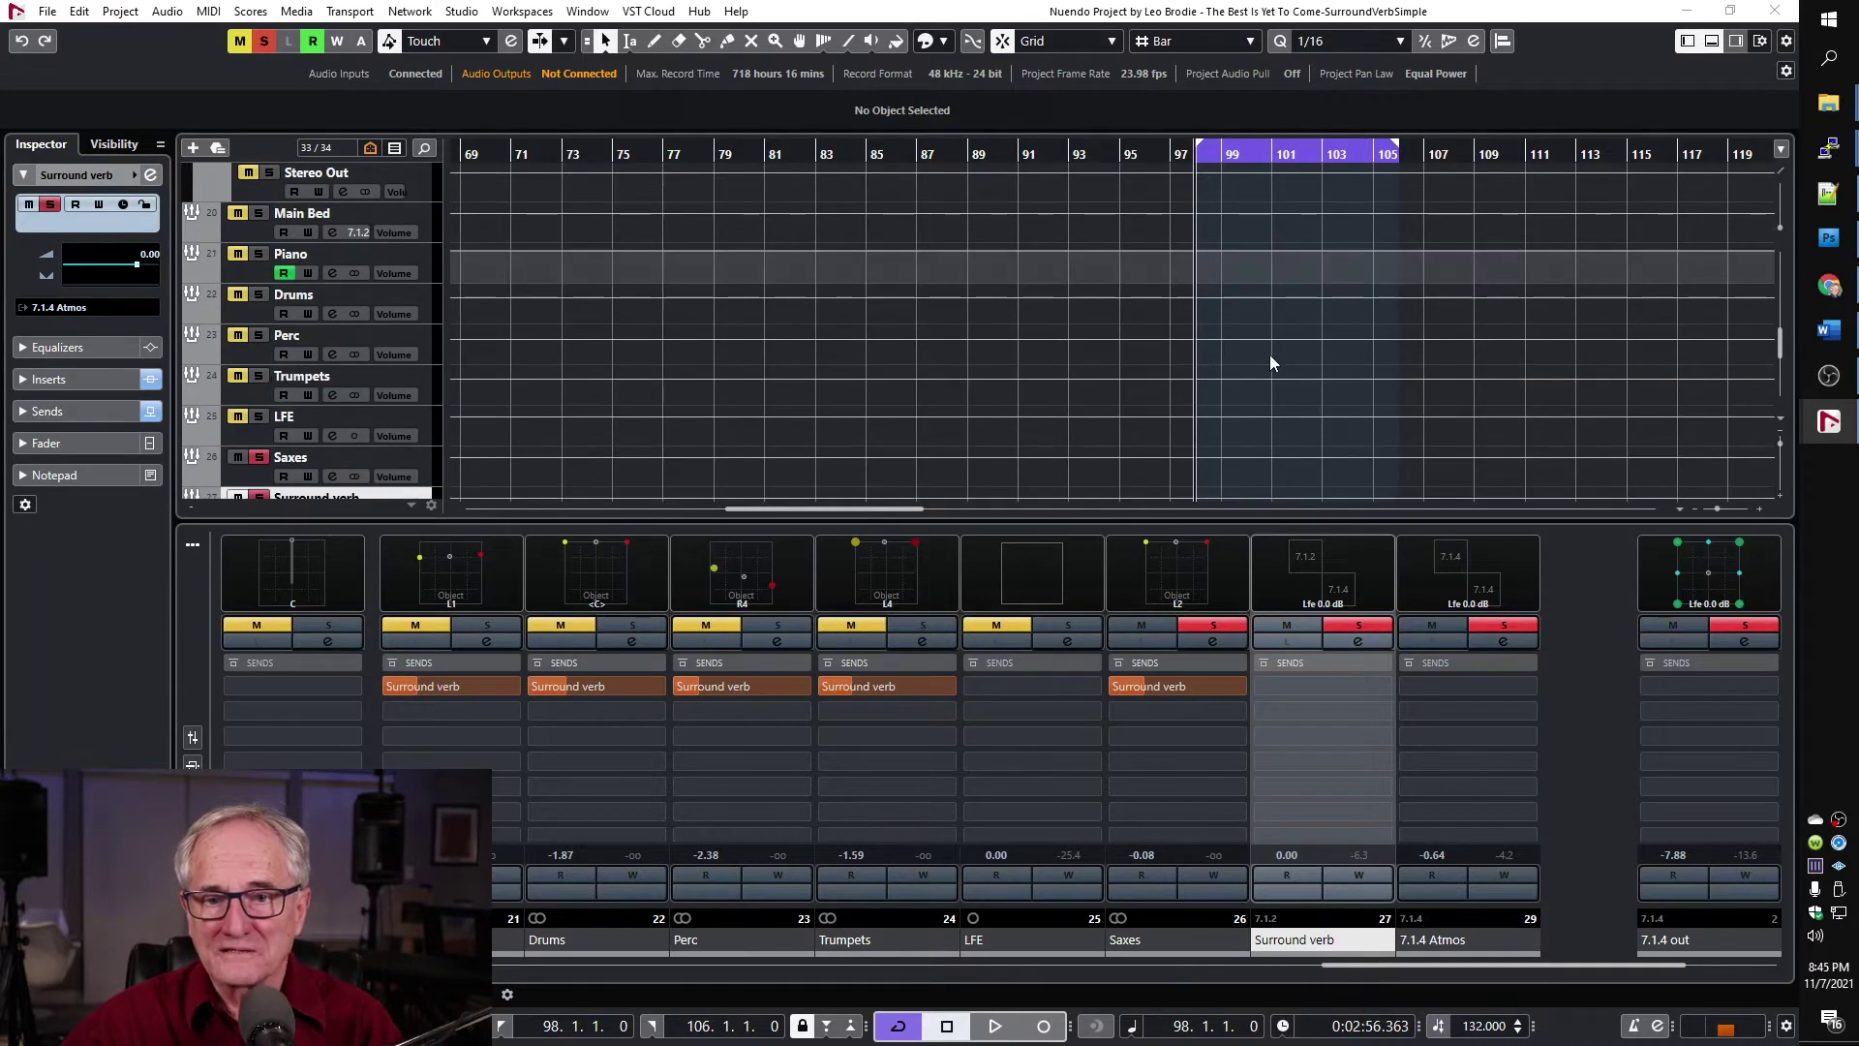
scroll(1270, 361, "up", 2)
key("space")
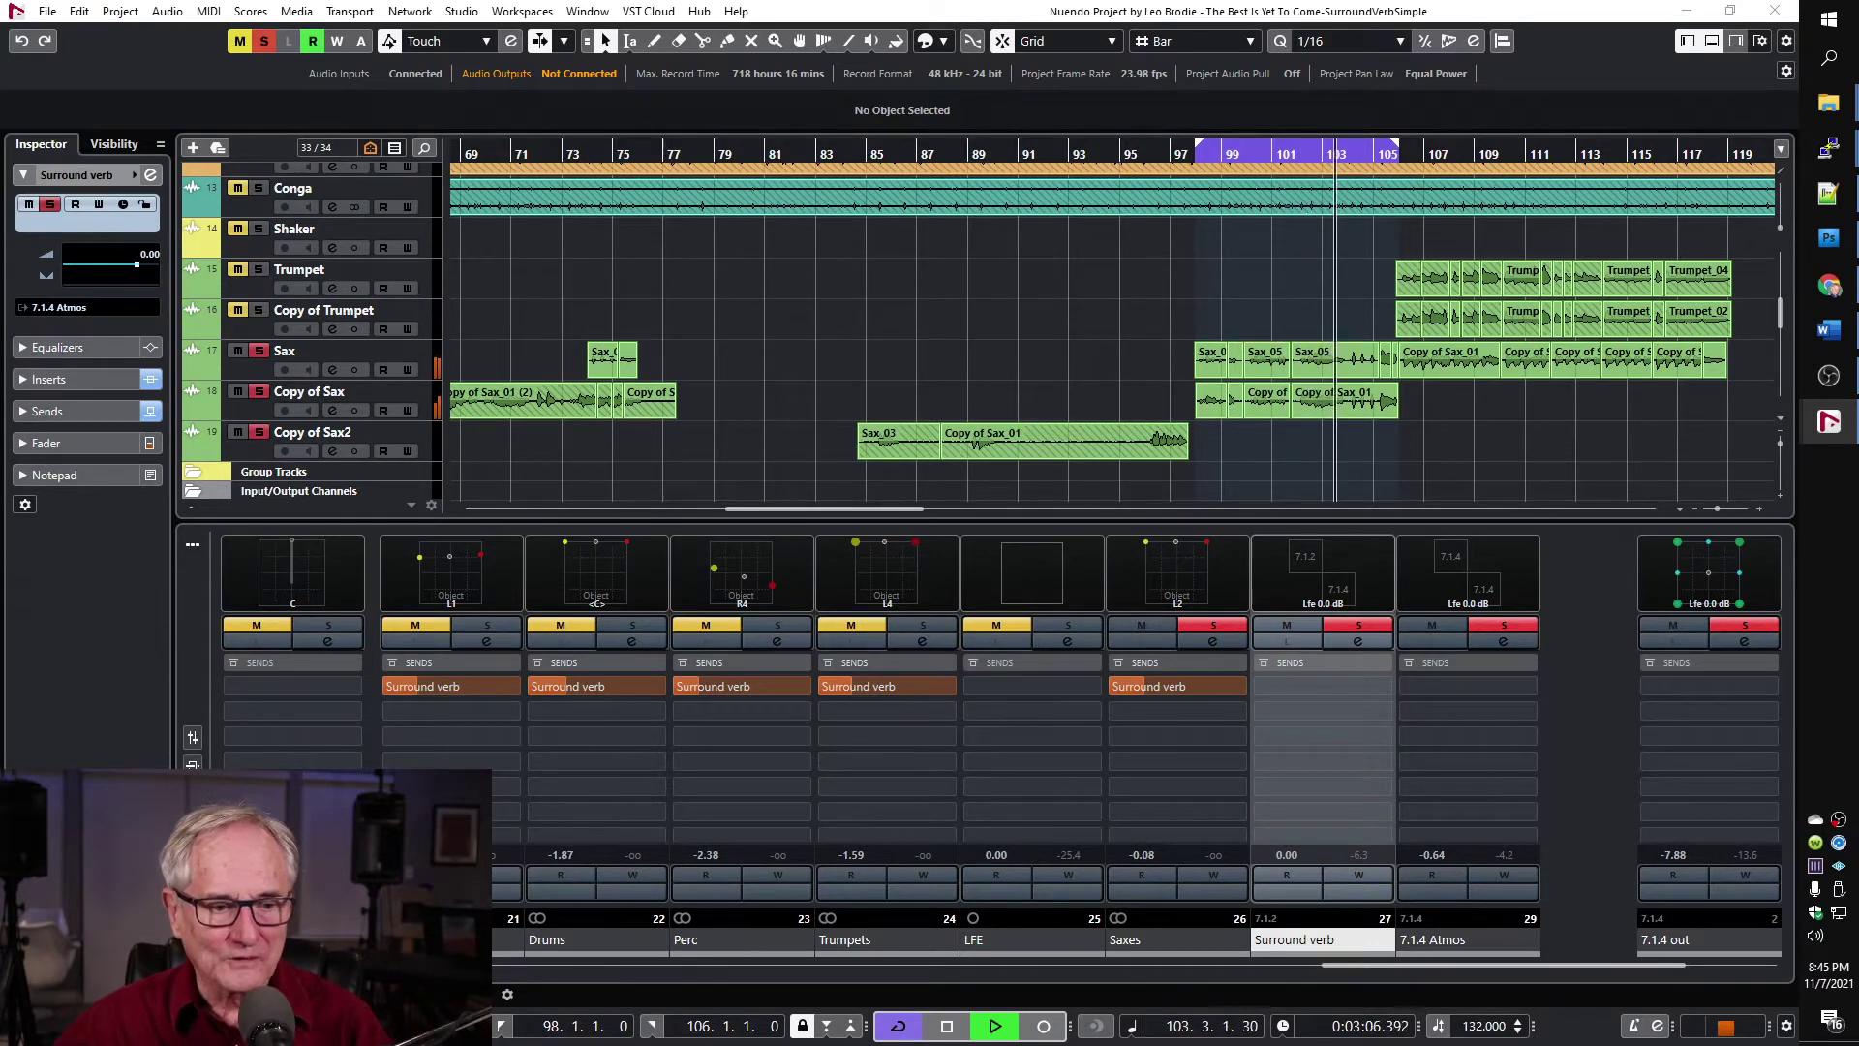
left_click(1239, 741)
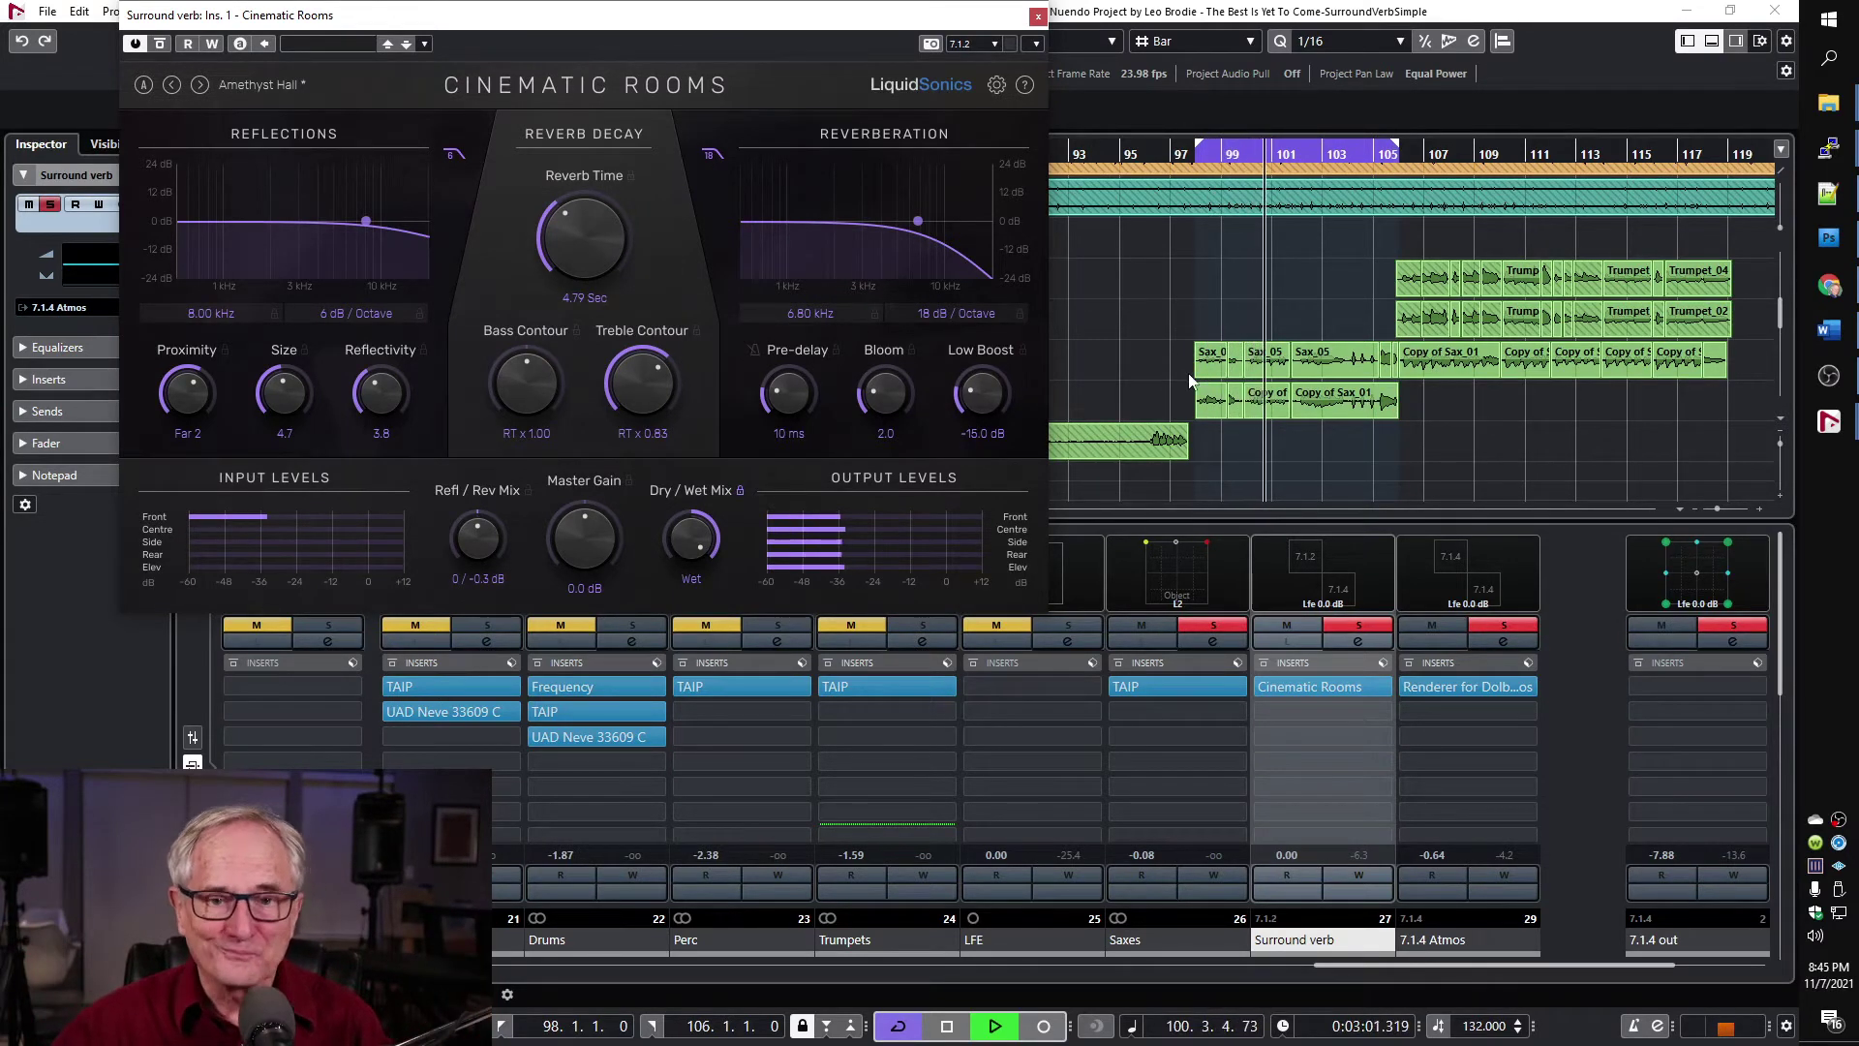
Stop playback while the Amethyst Hall Cinematic Rooms editor is displayed.
key("space")
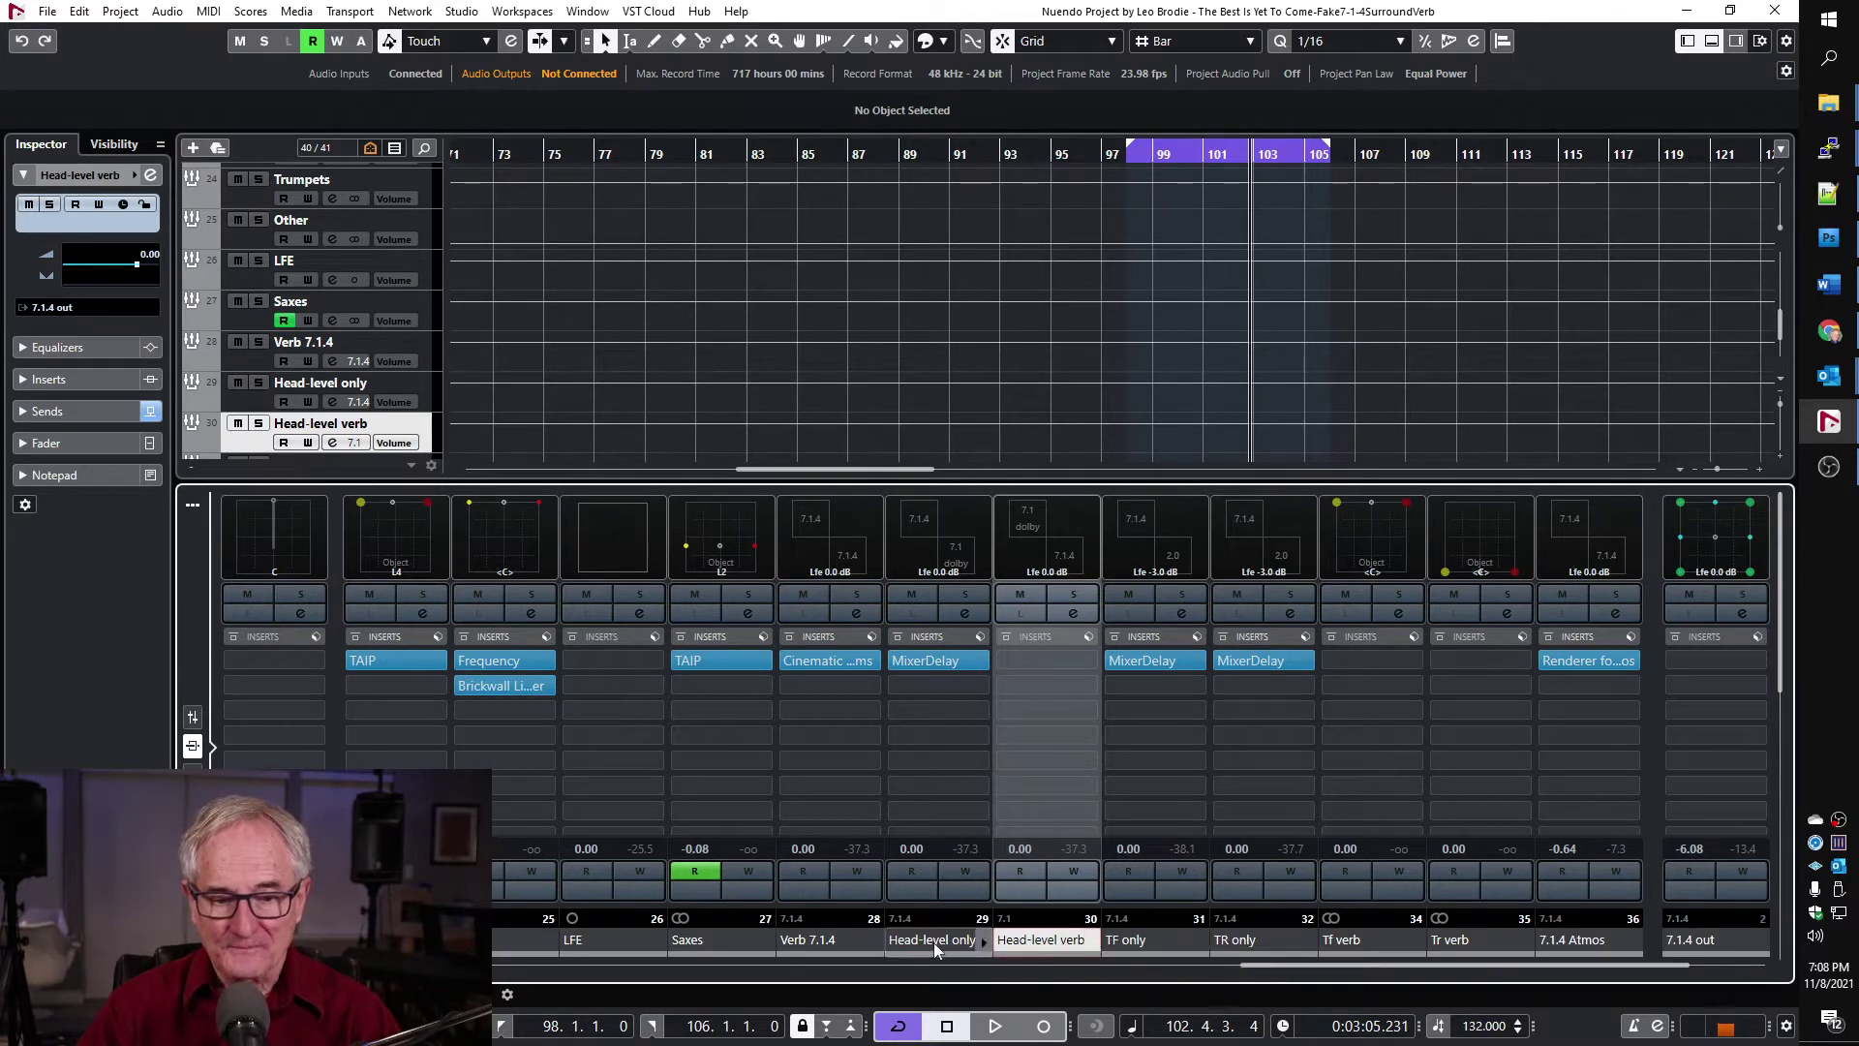
Select the Verb 7.1.4, Head-level verb and Head-level only channels in turn to compare them.
left_click(800, 941)
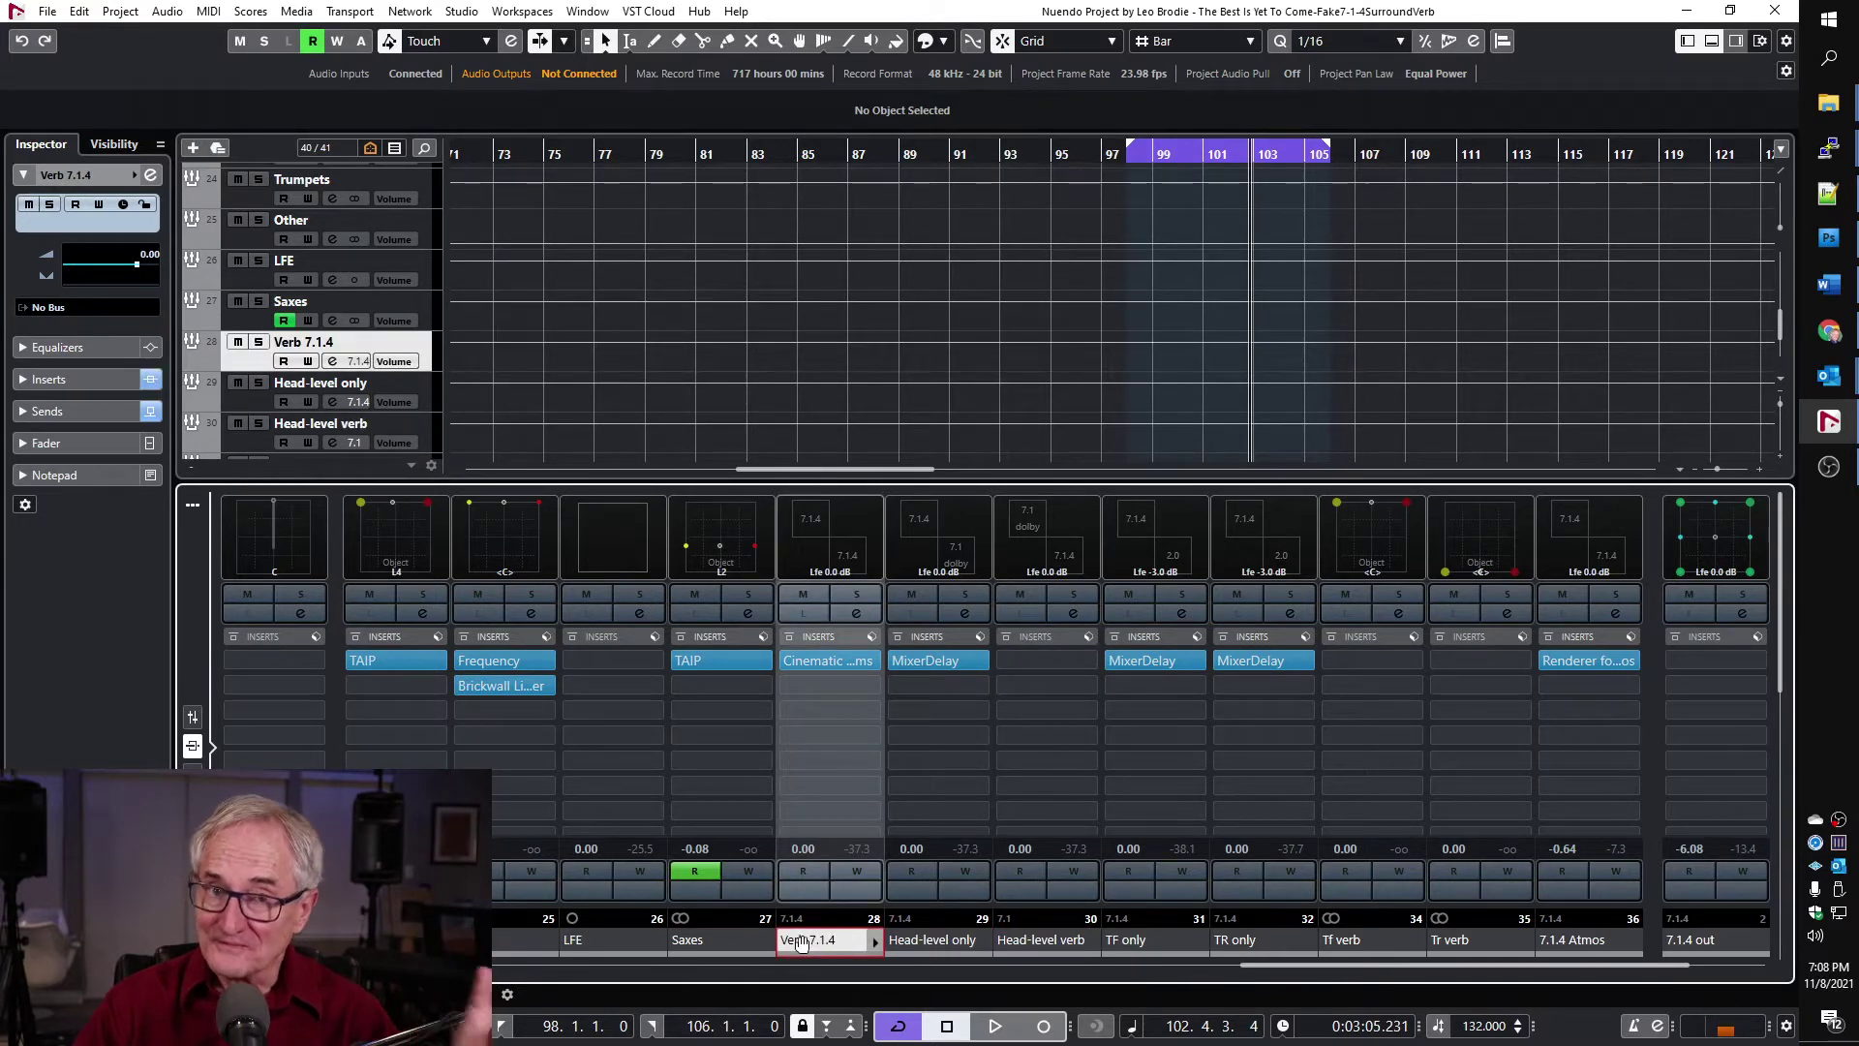
left_click(1029, 944)
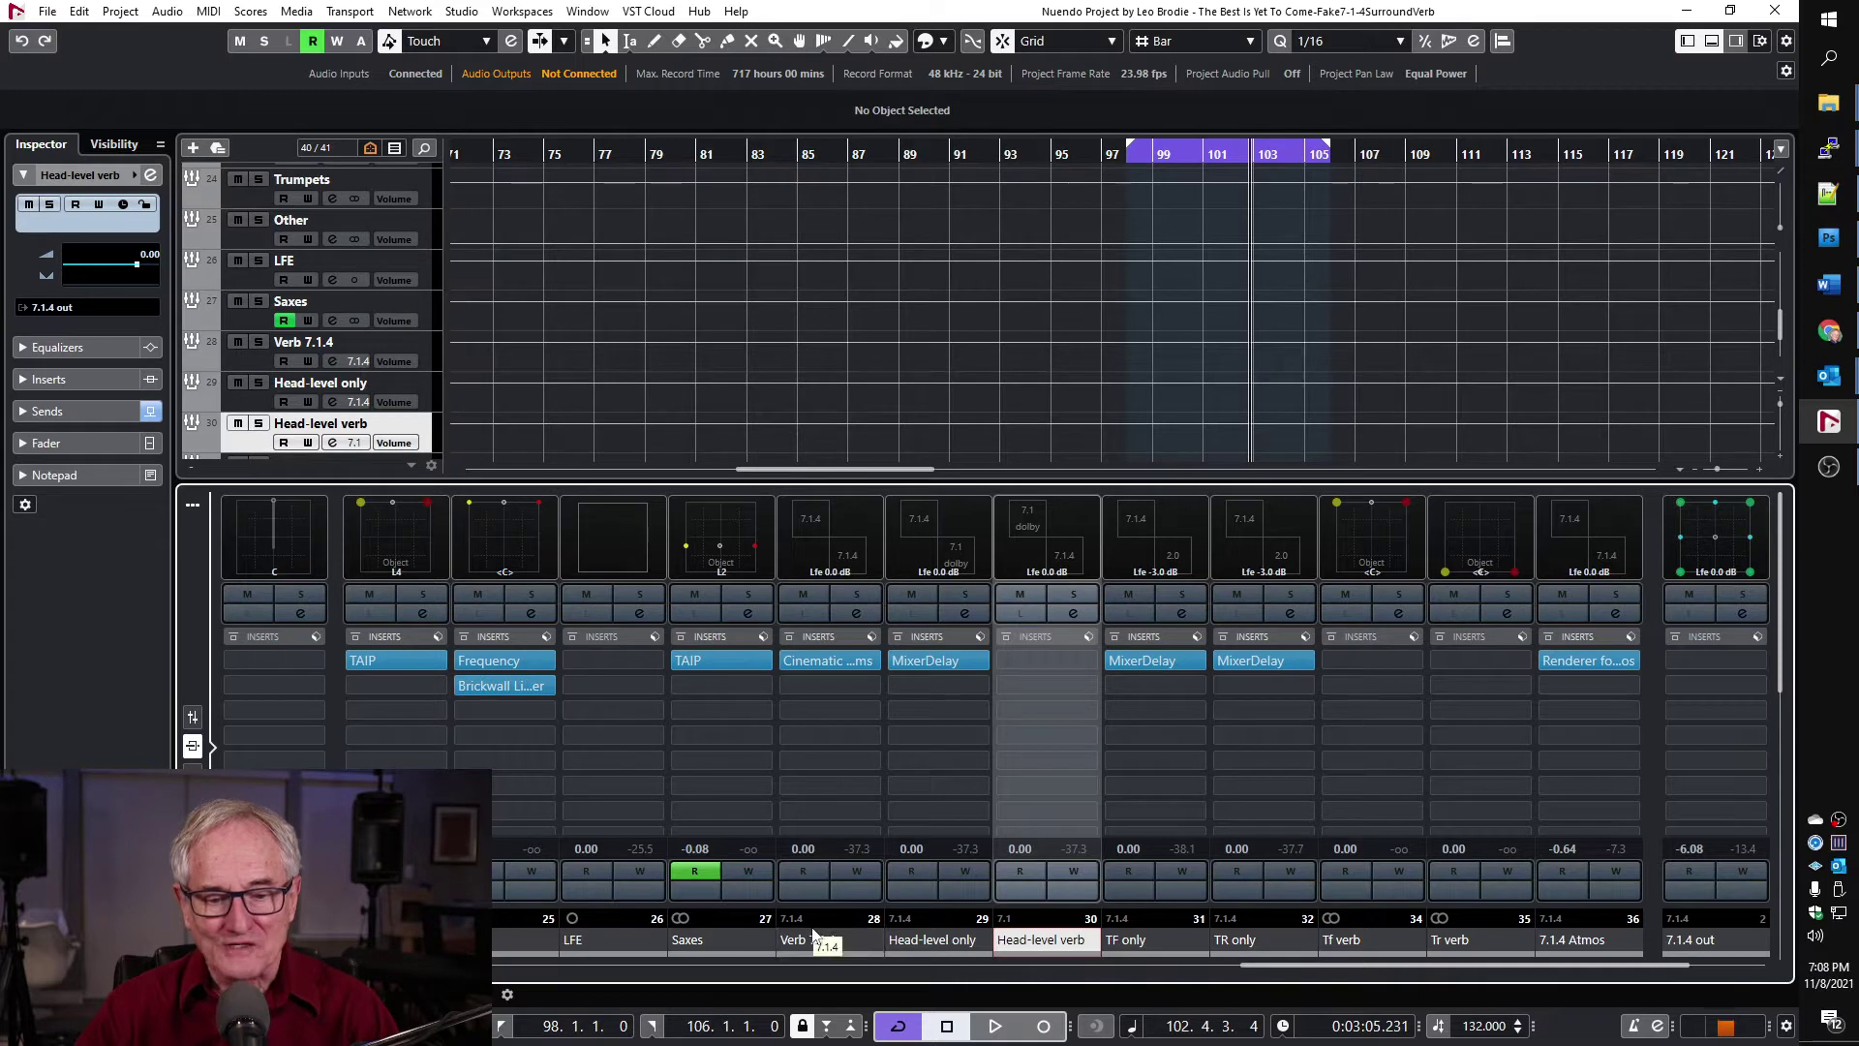
left_click(814, 937)
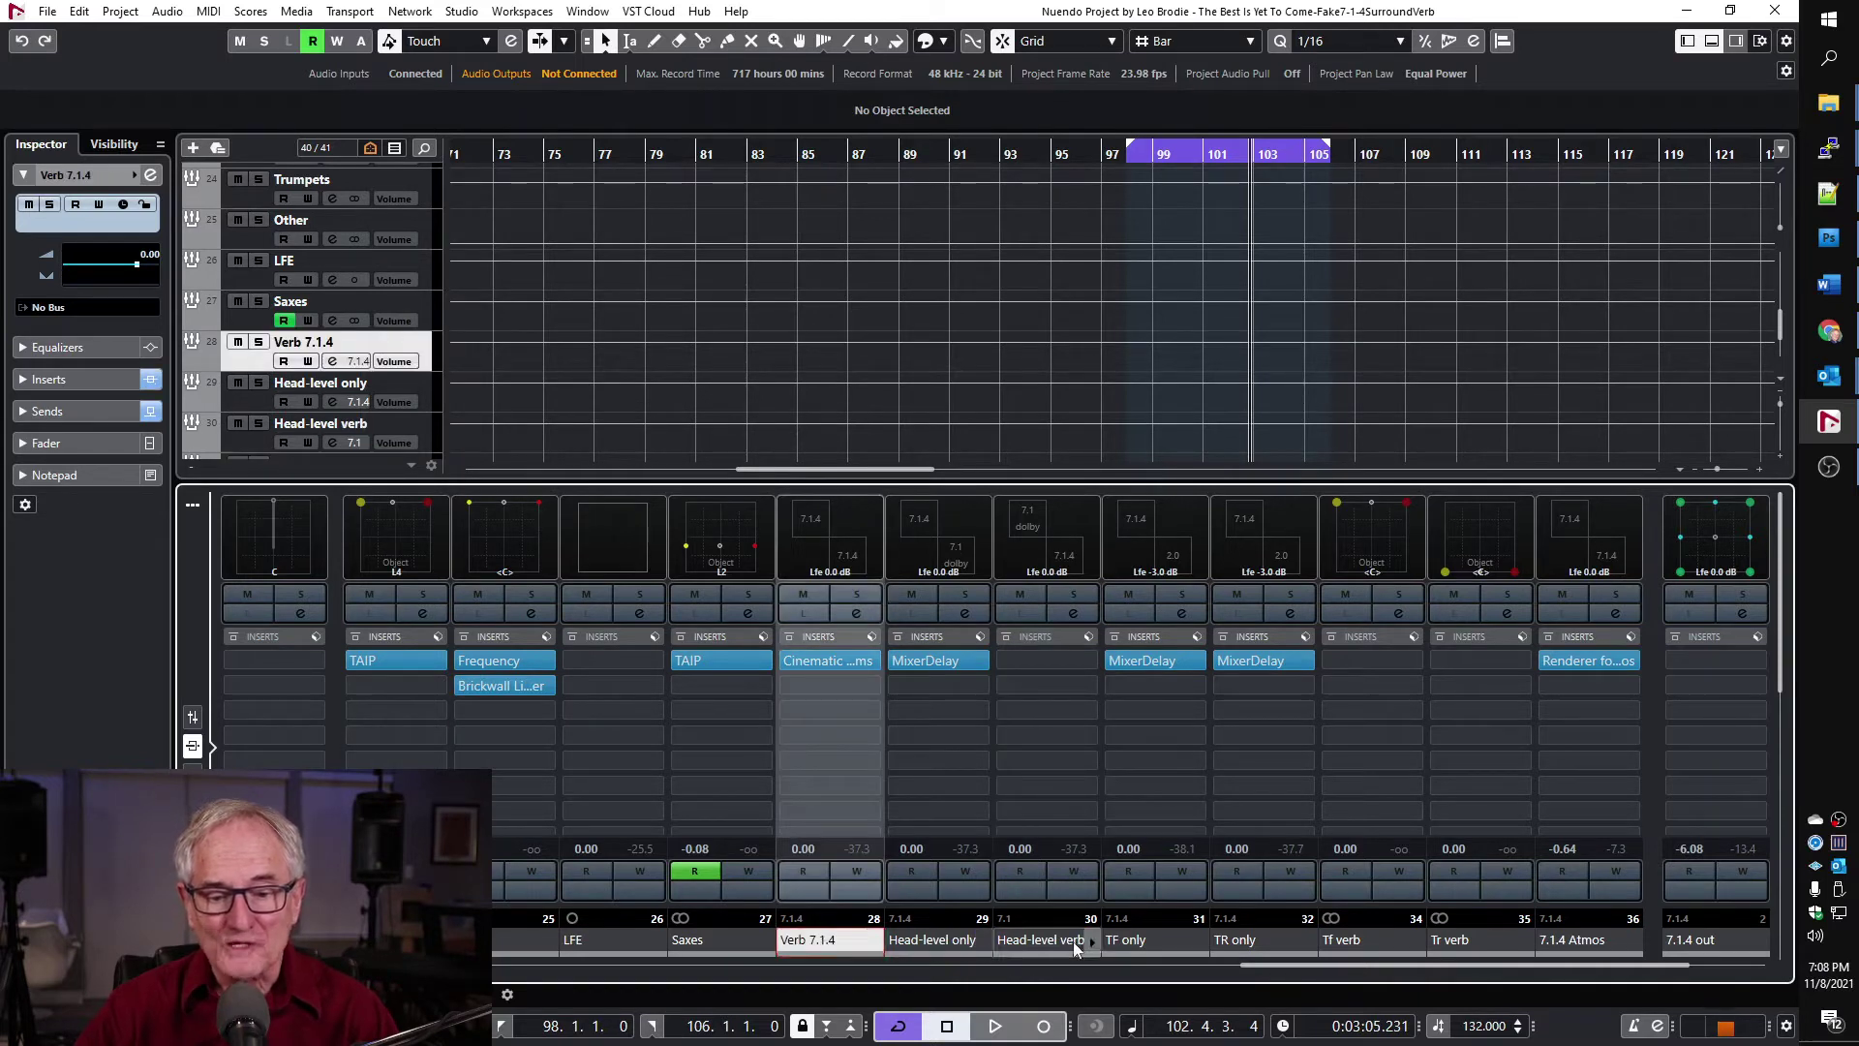
left_click(1034, 939)
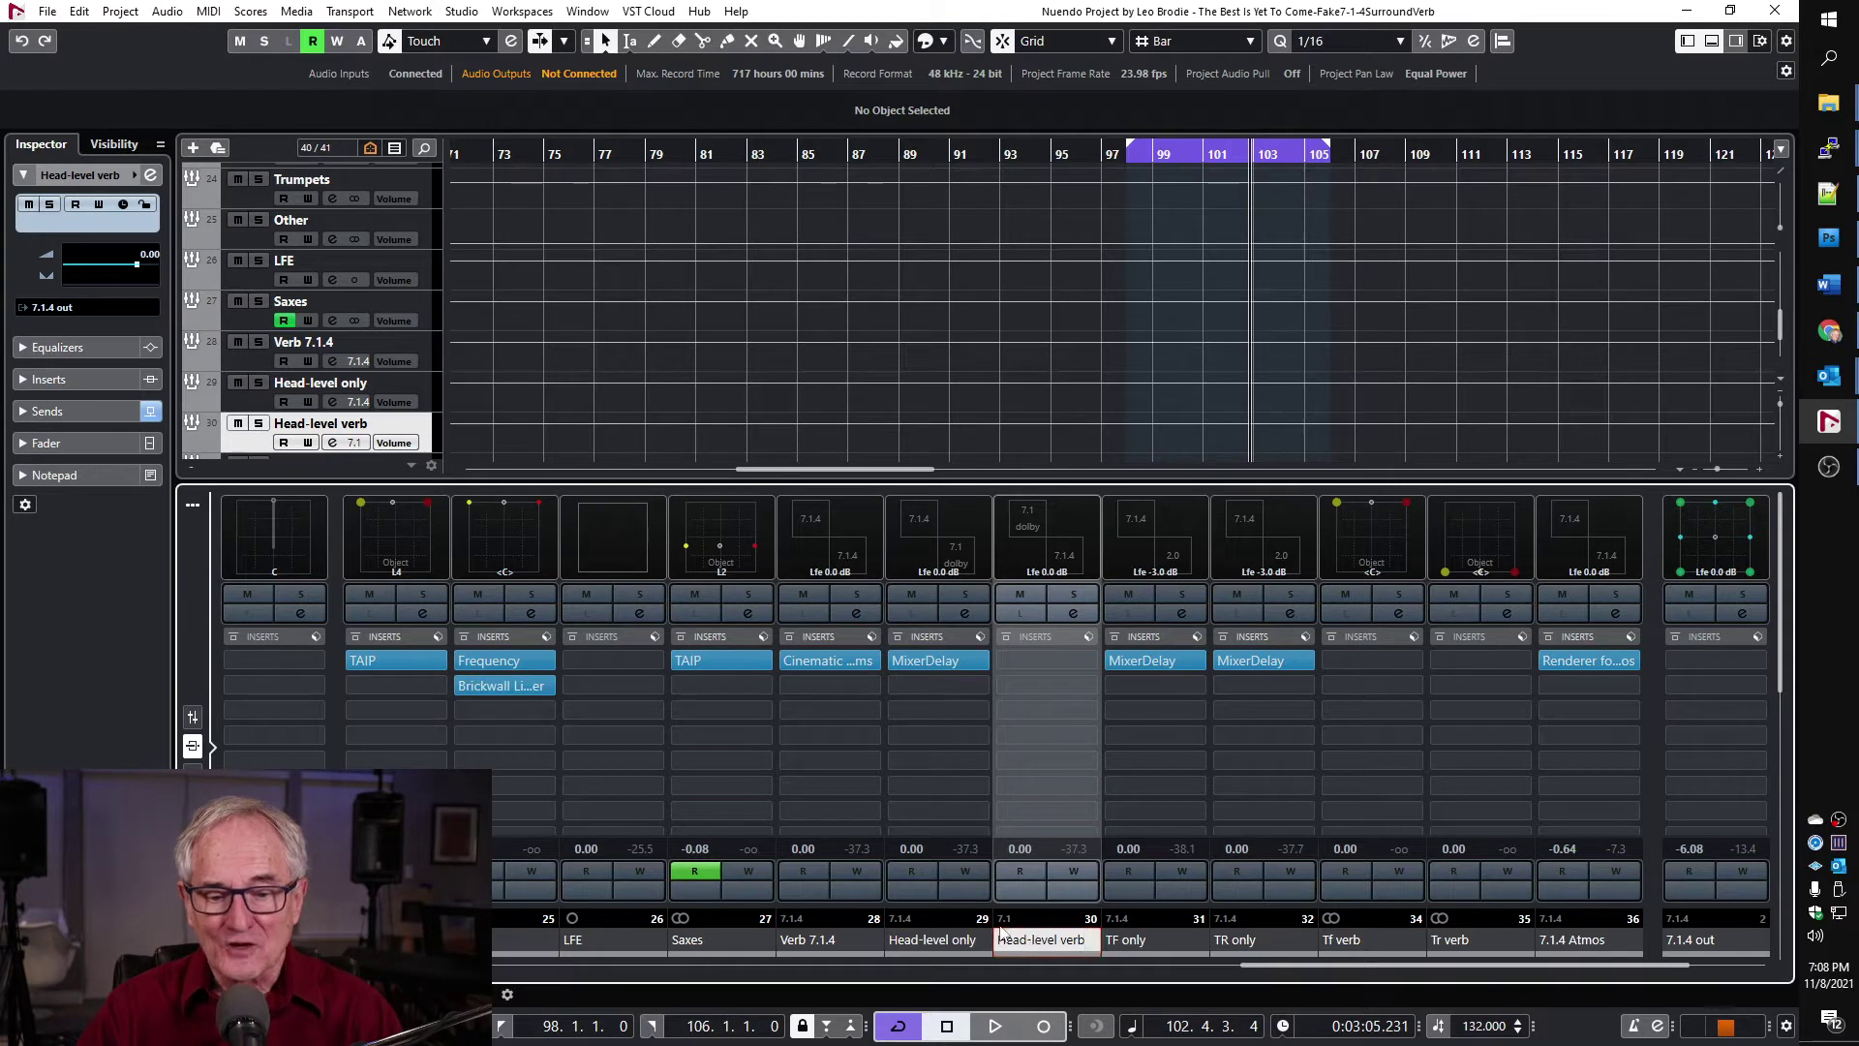
left_click(937, 945)
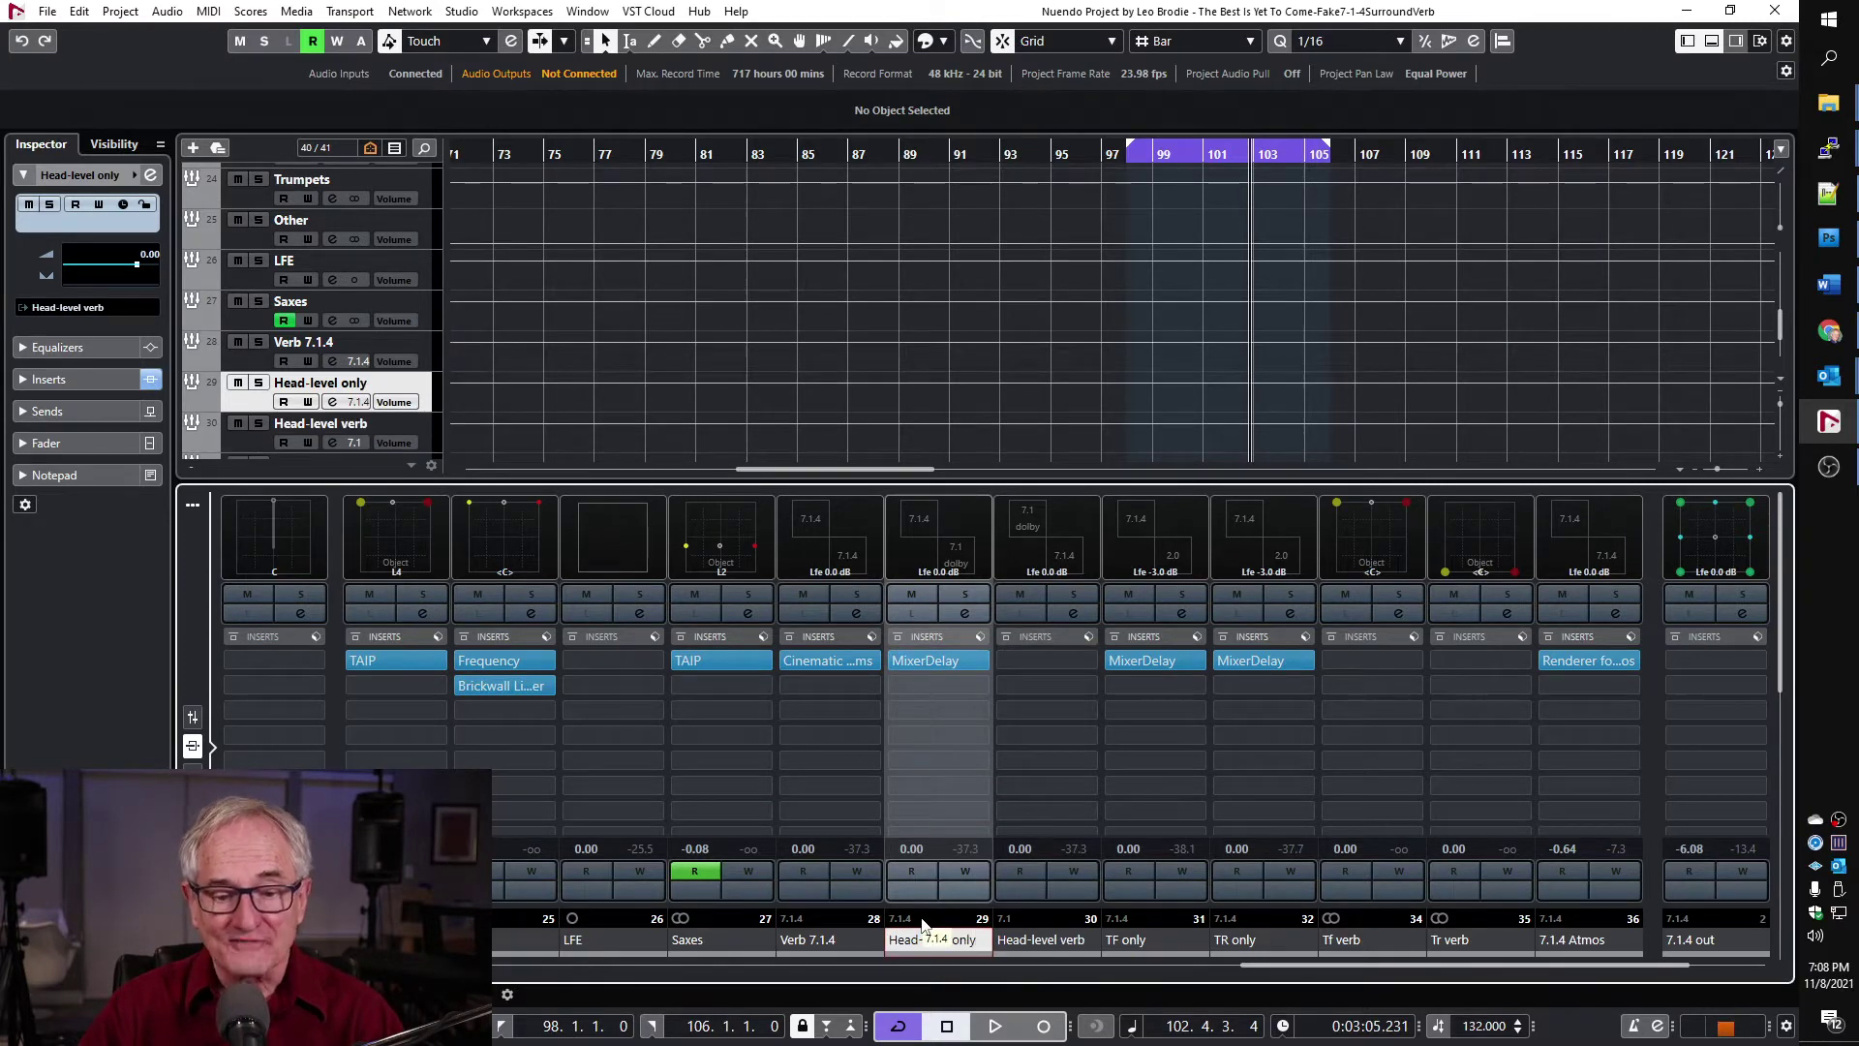
left_click(804, 941)
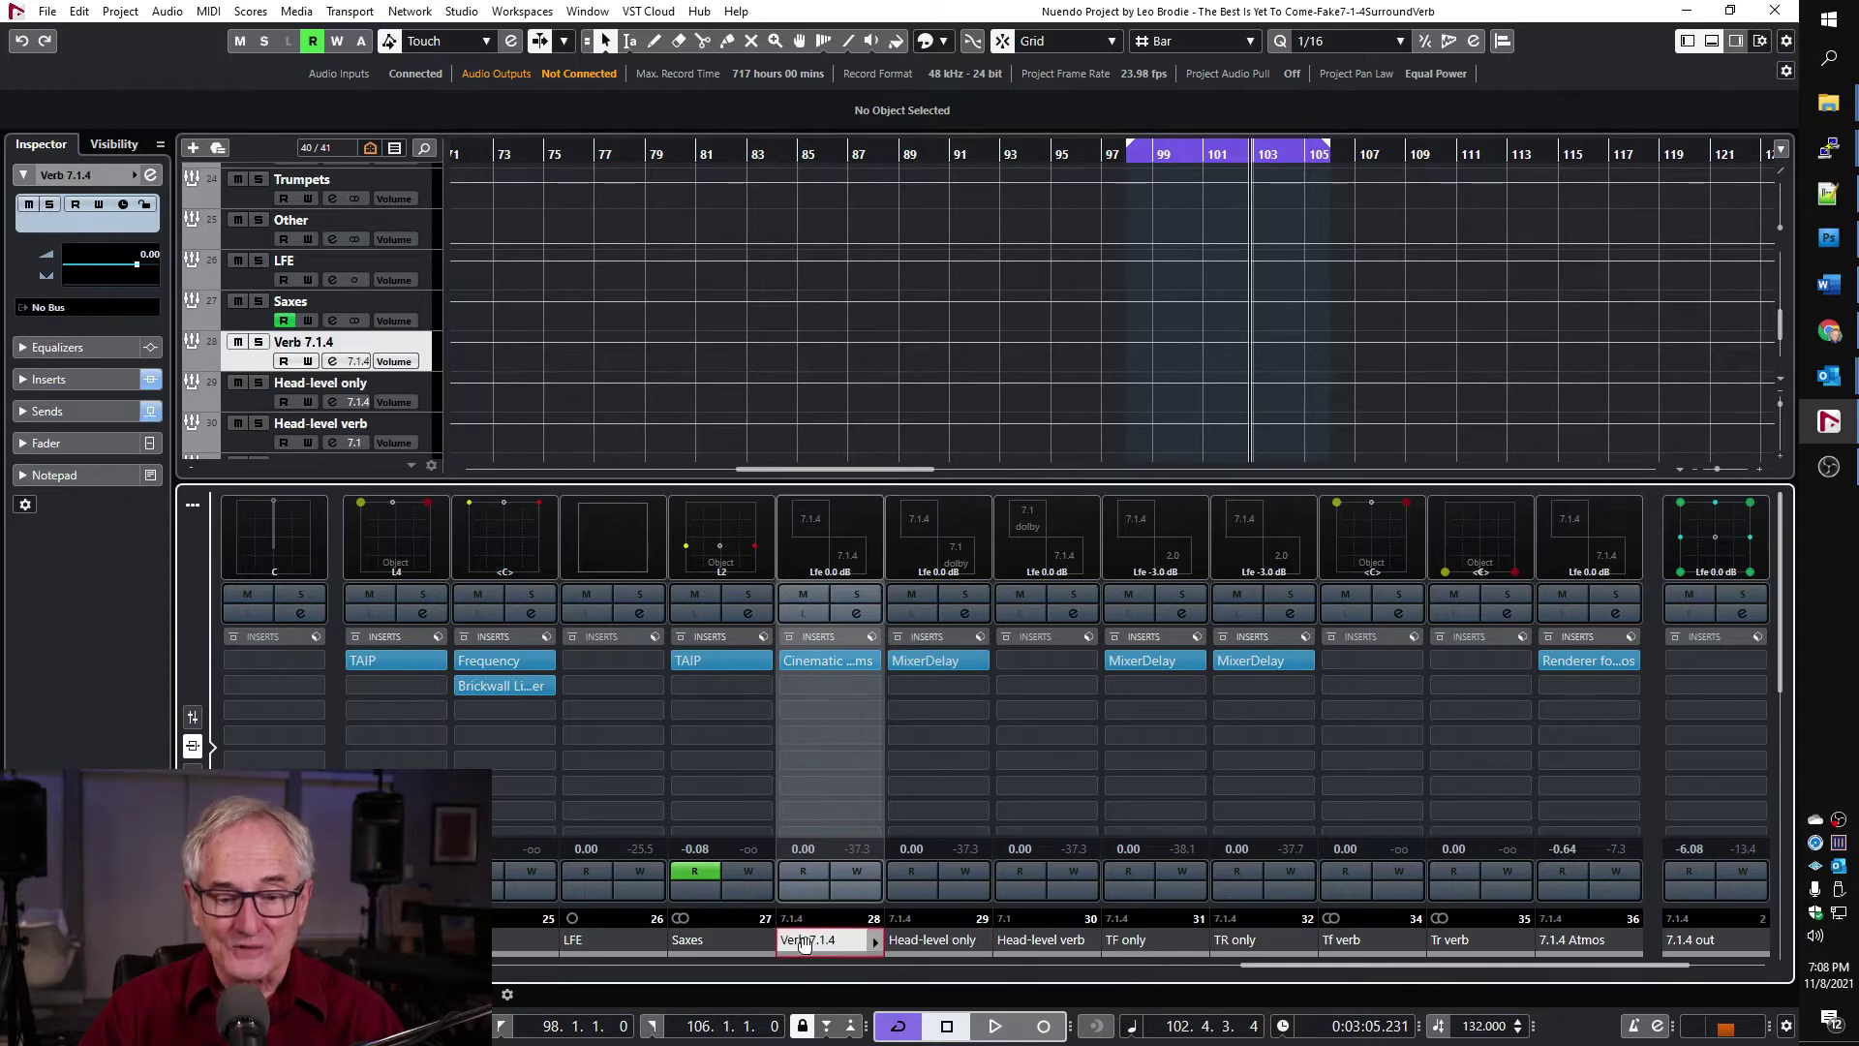
left_click(921, 941)
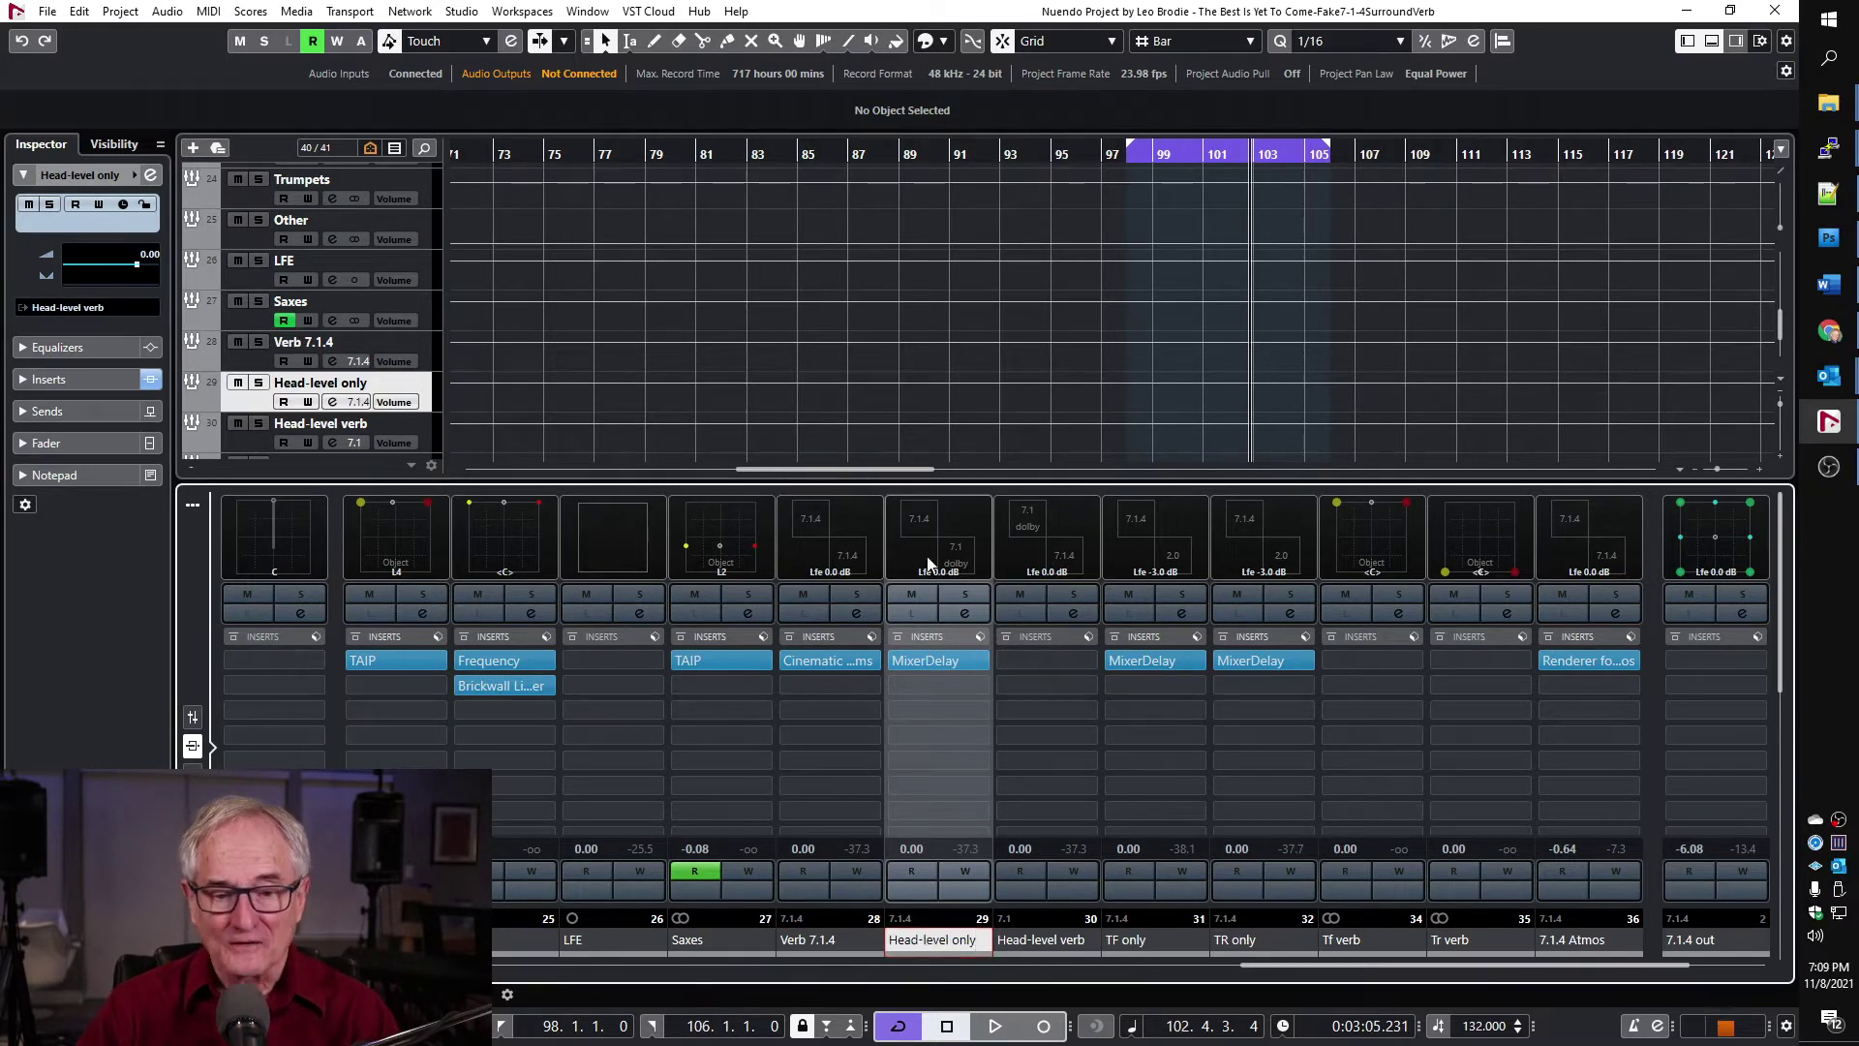
left_click(938, 660)
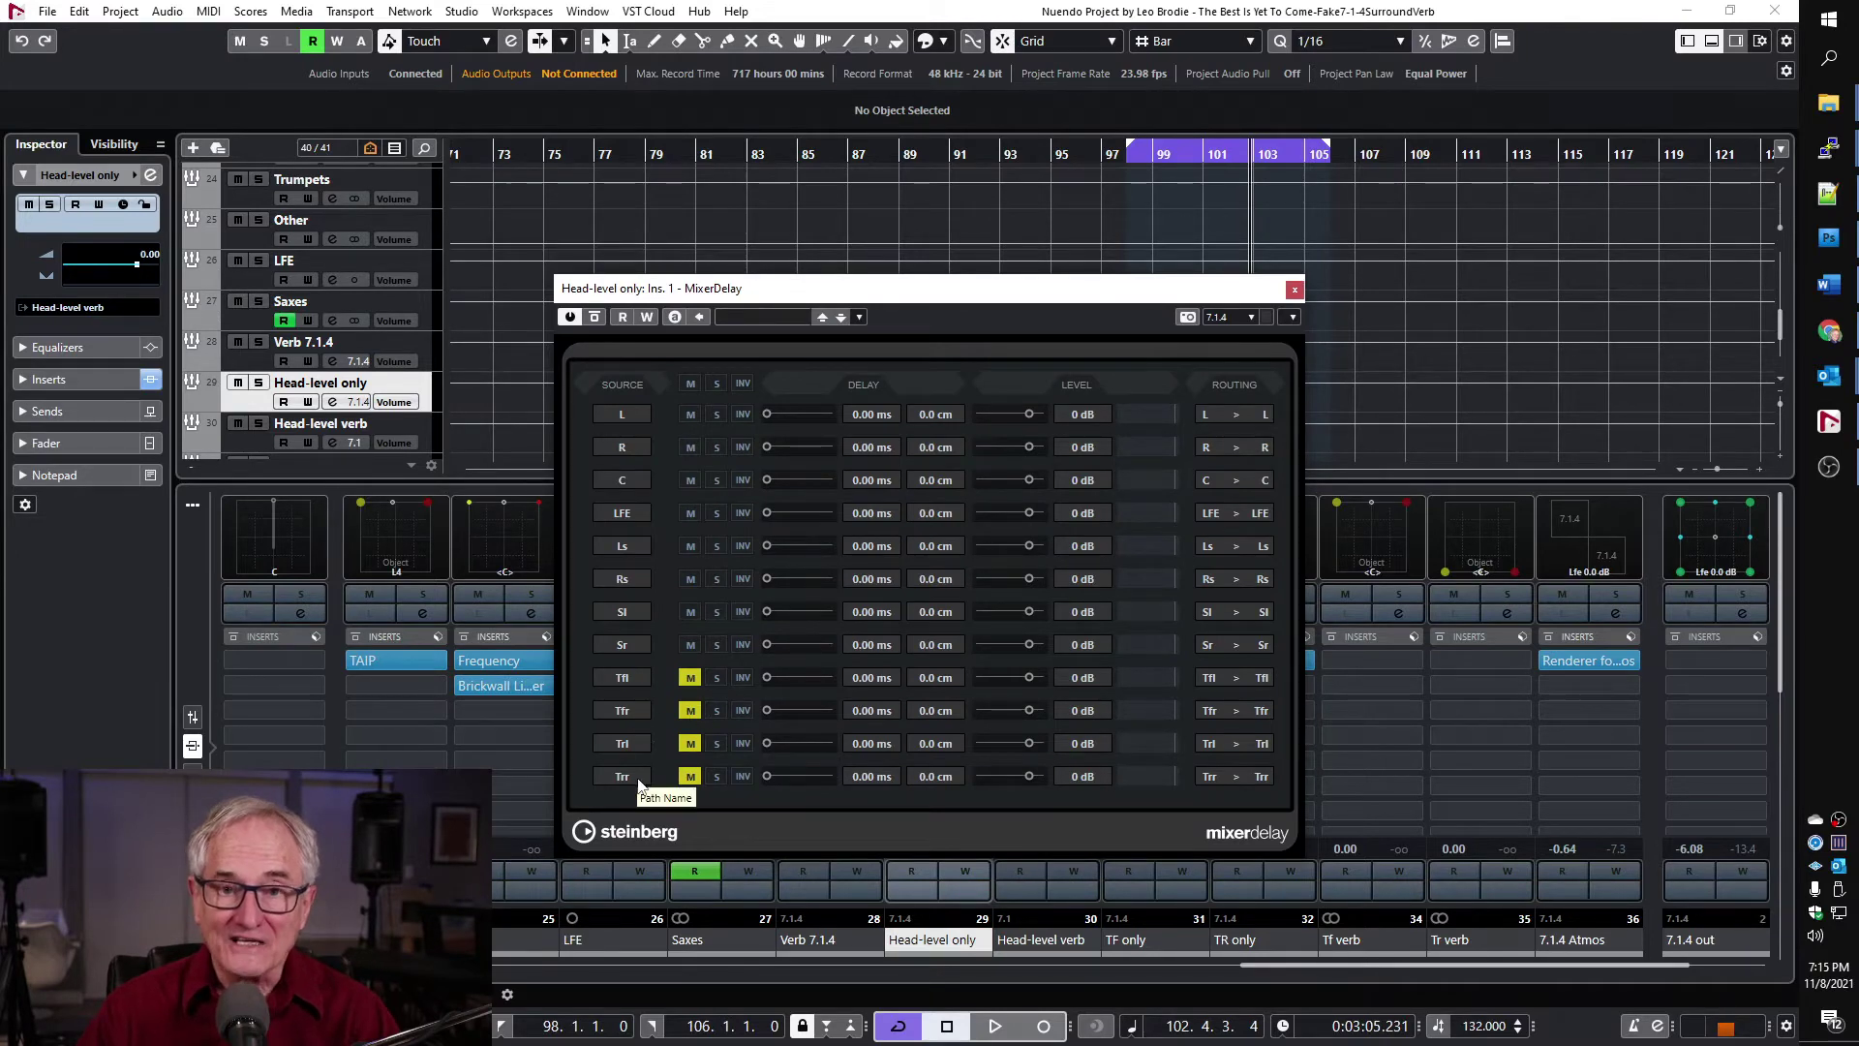
left_click(1294, 289)
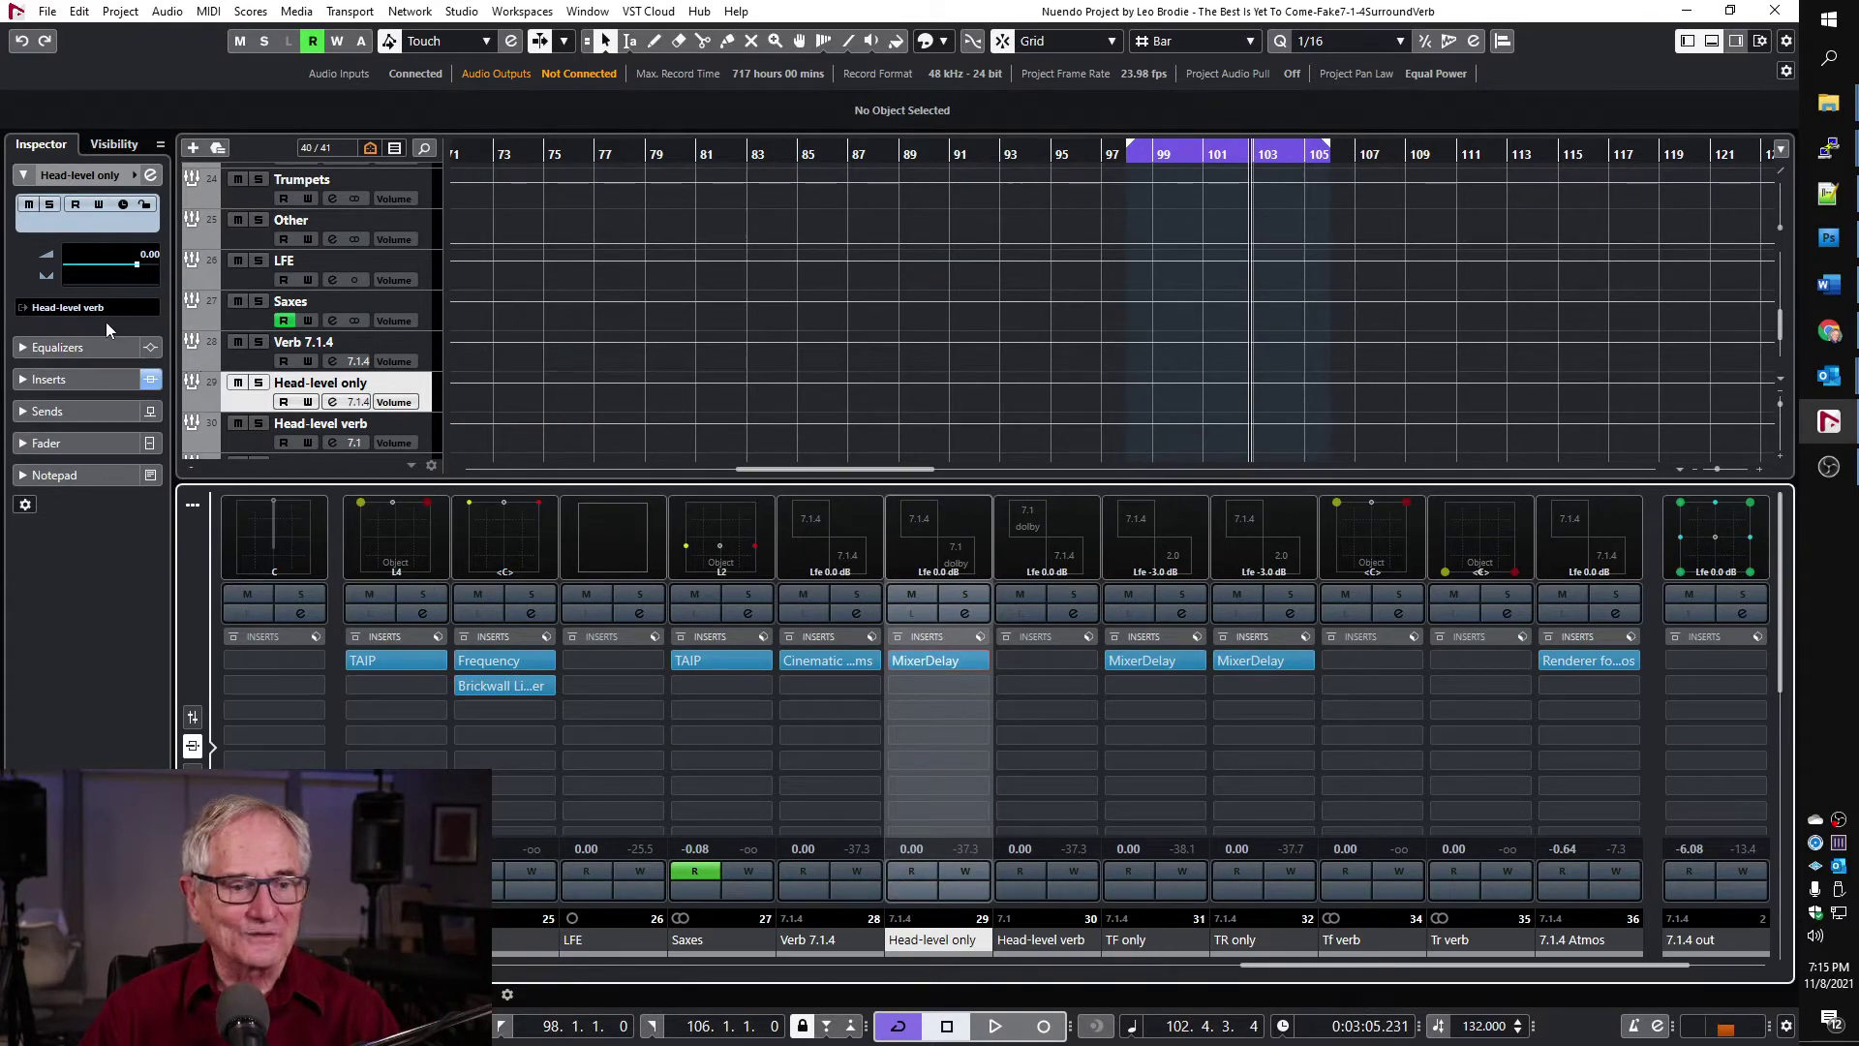
left_click(1032, 941)
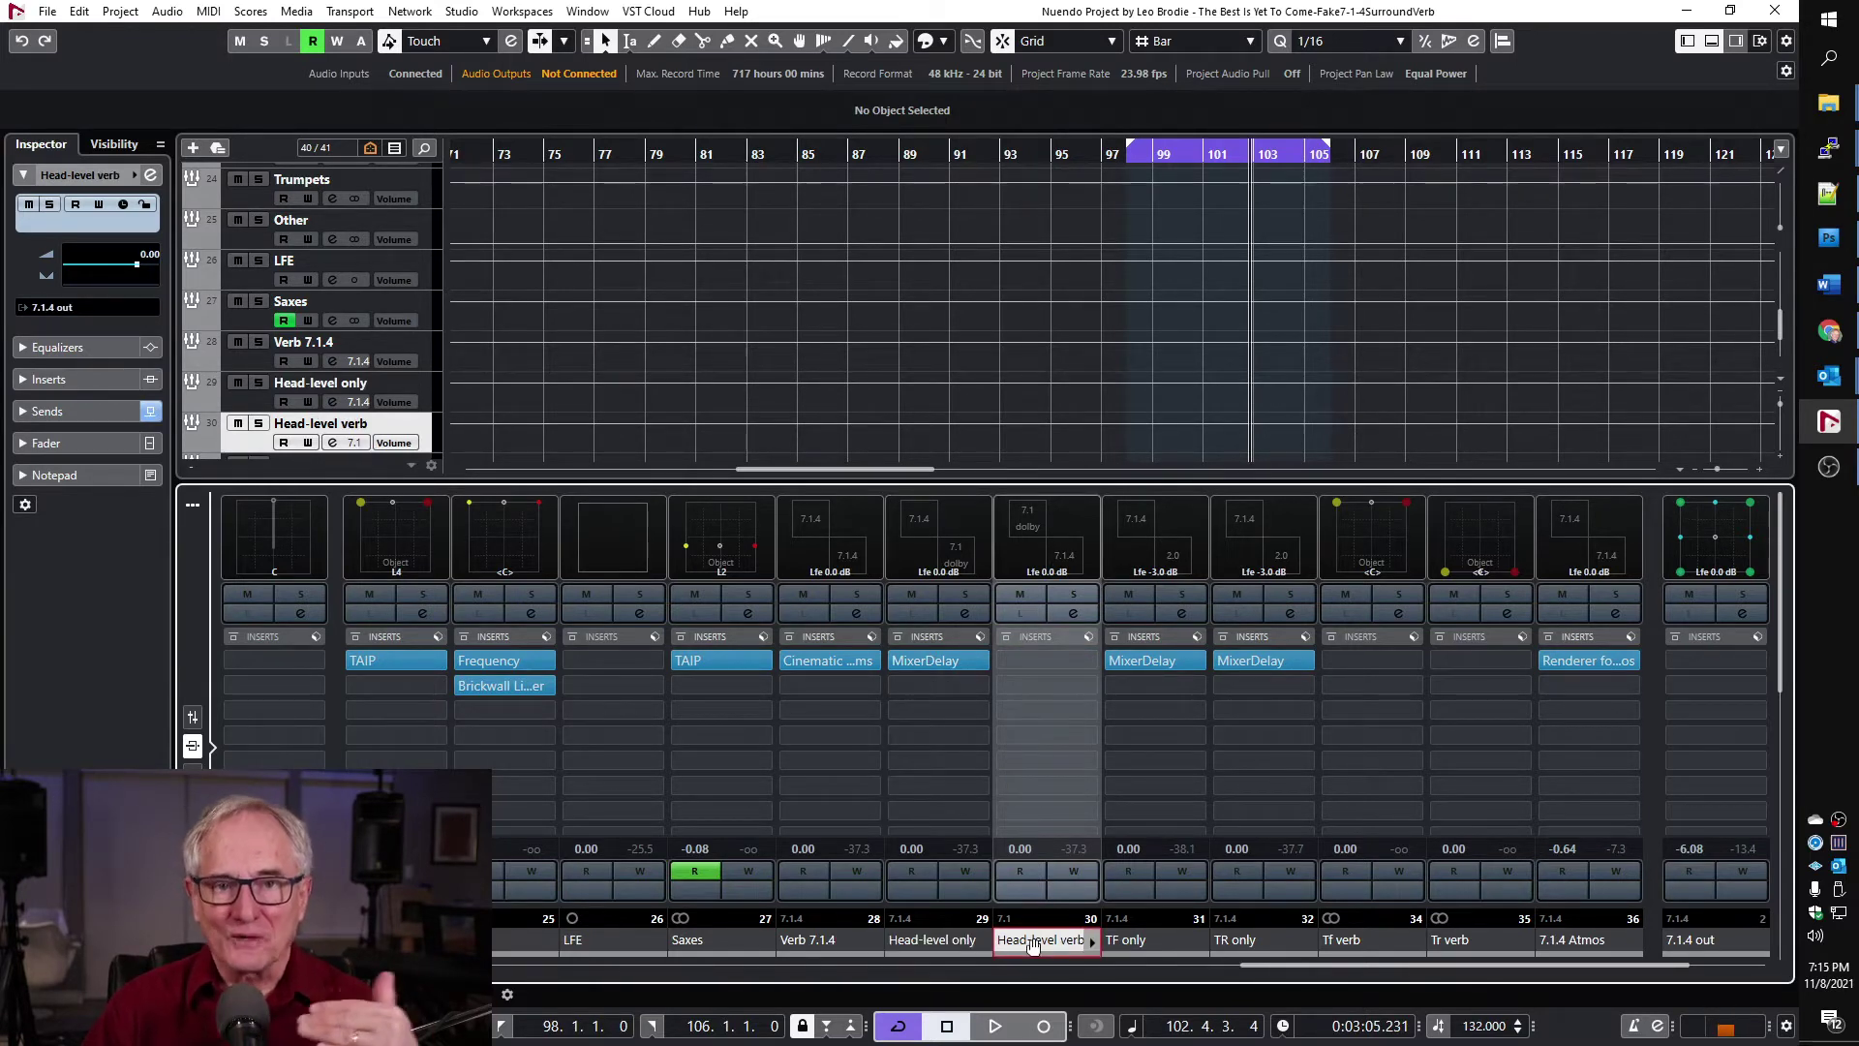
left_click(1369, 937)
left_click(1493, 944)
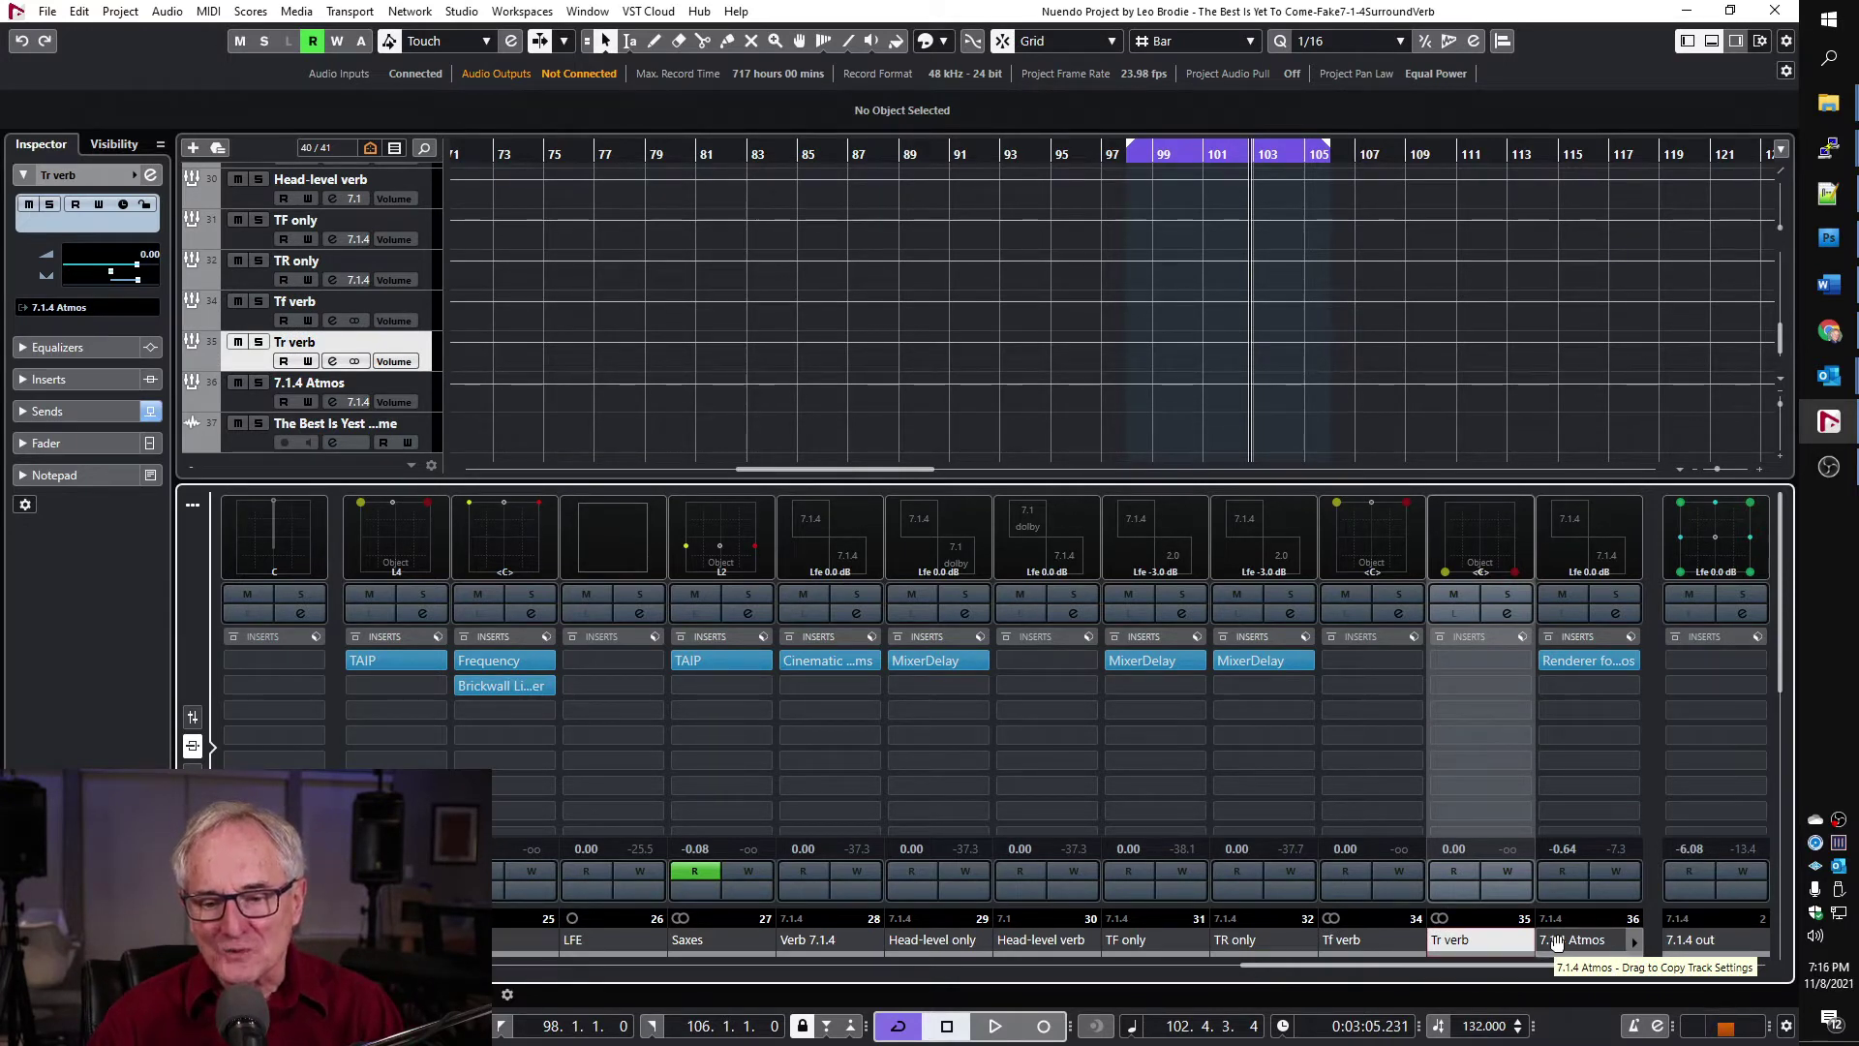
left_click(1140, 938)
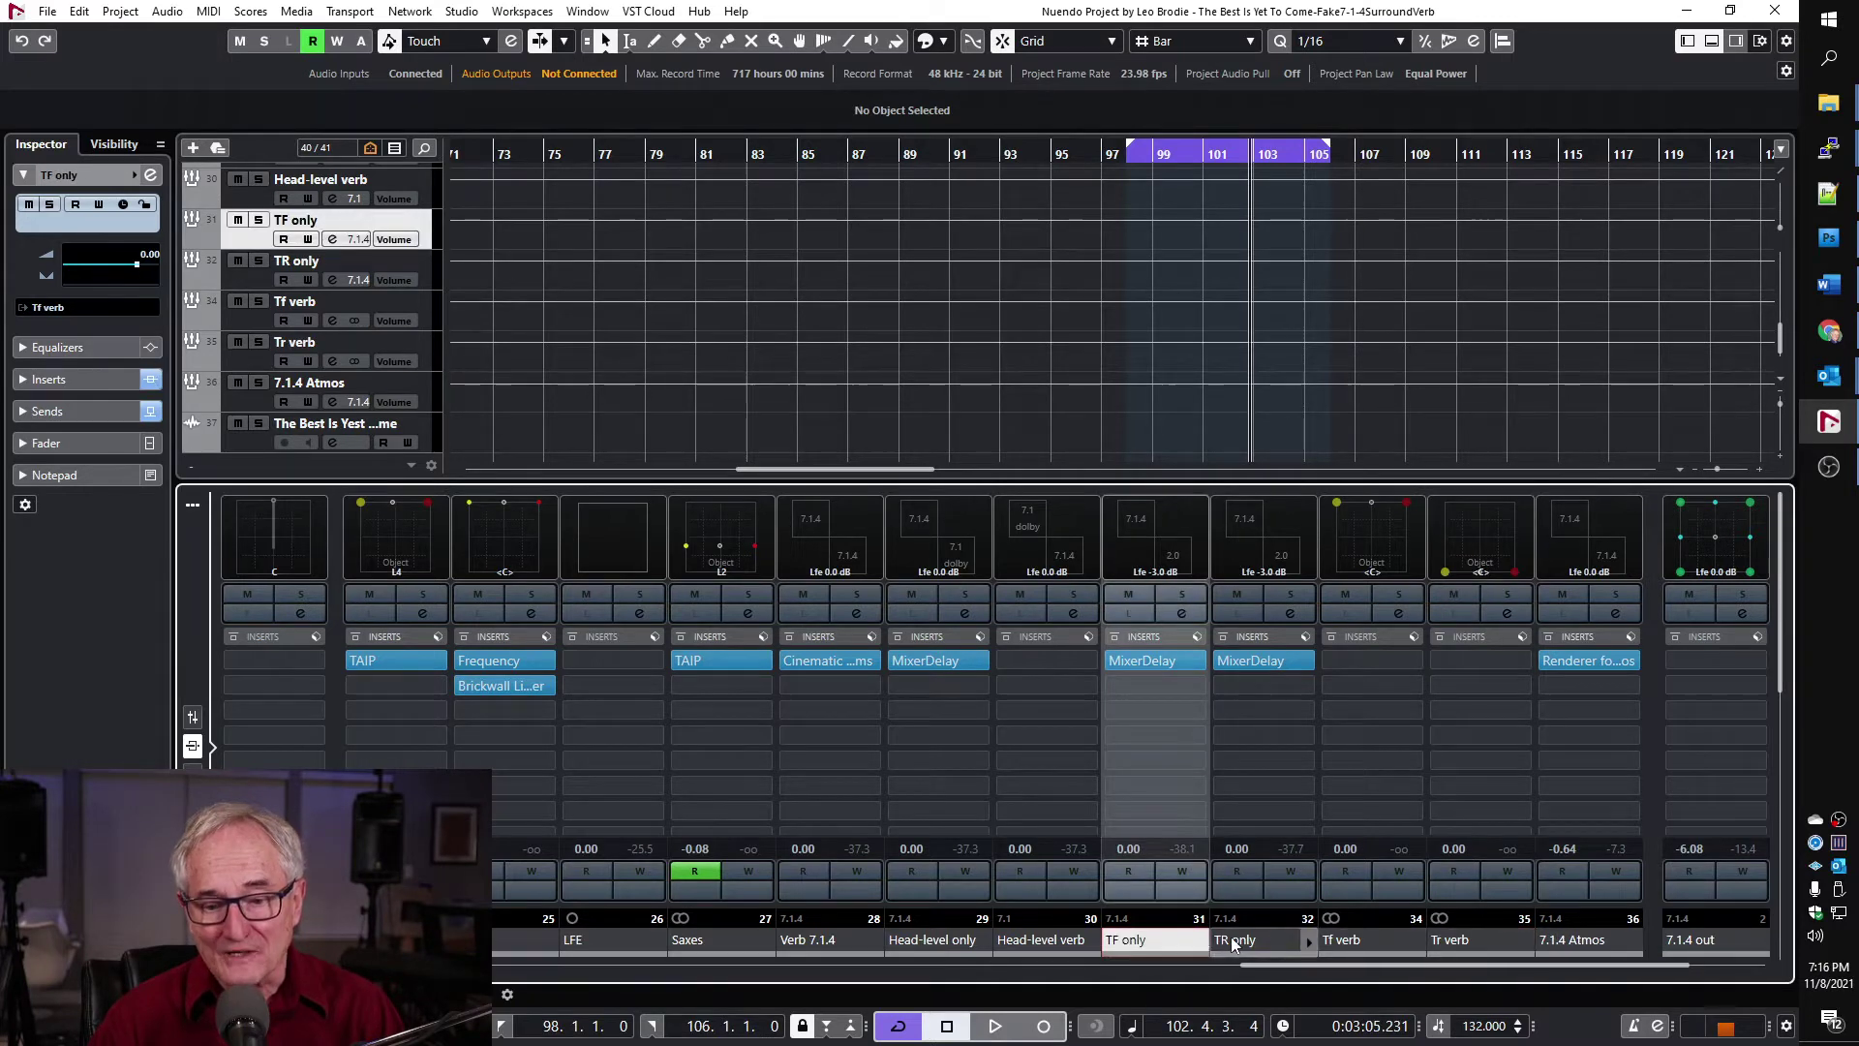
left_click(1232, 941)
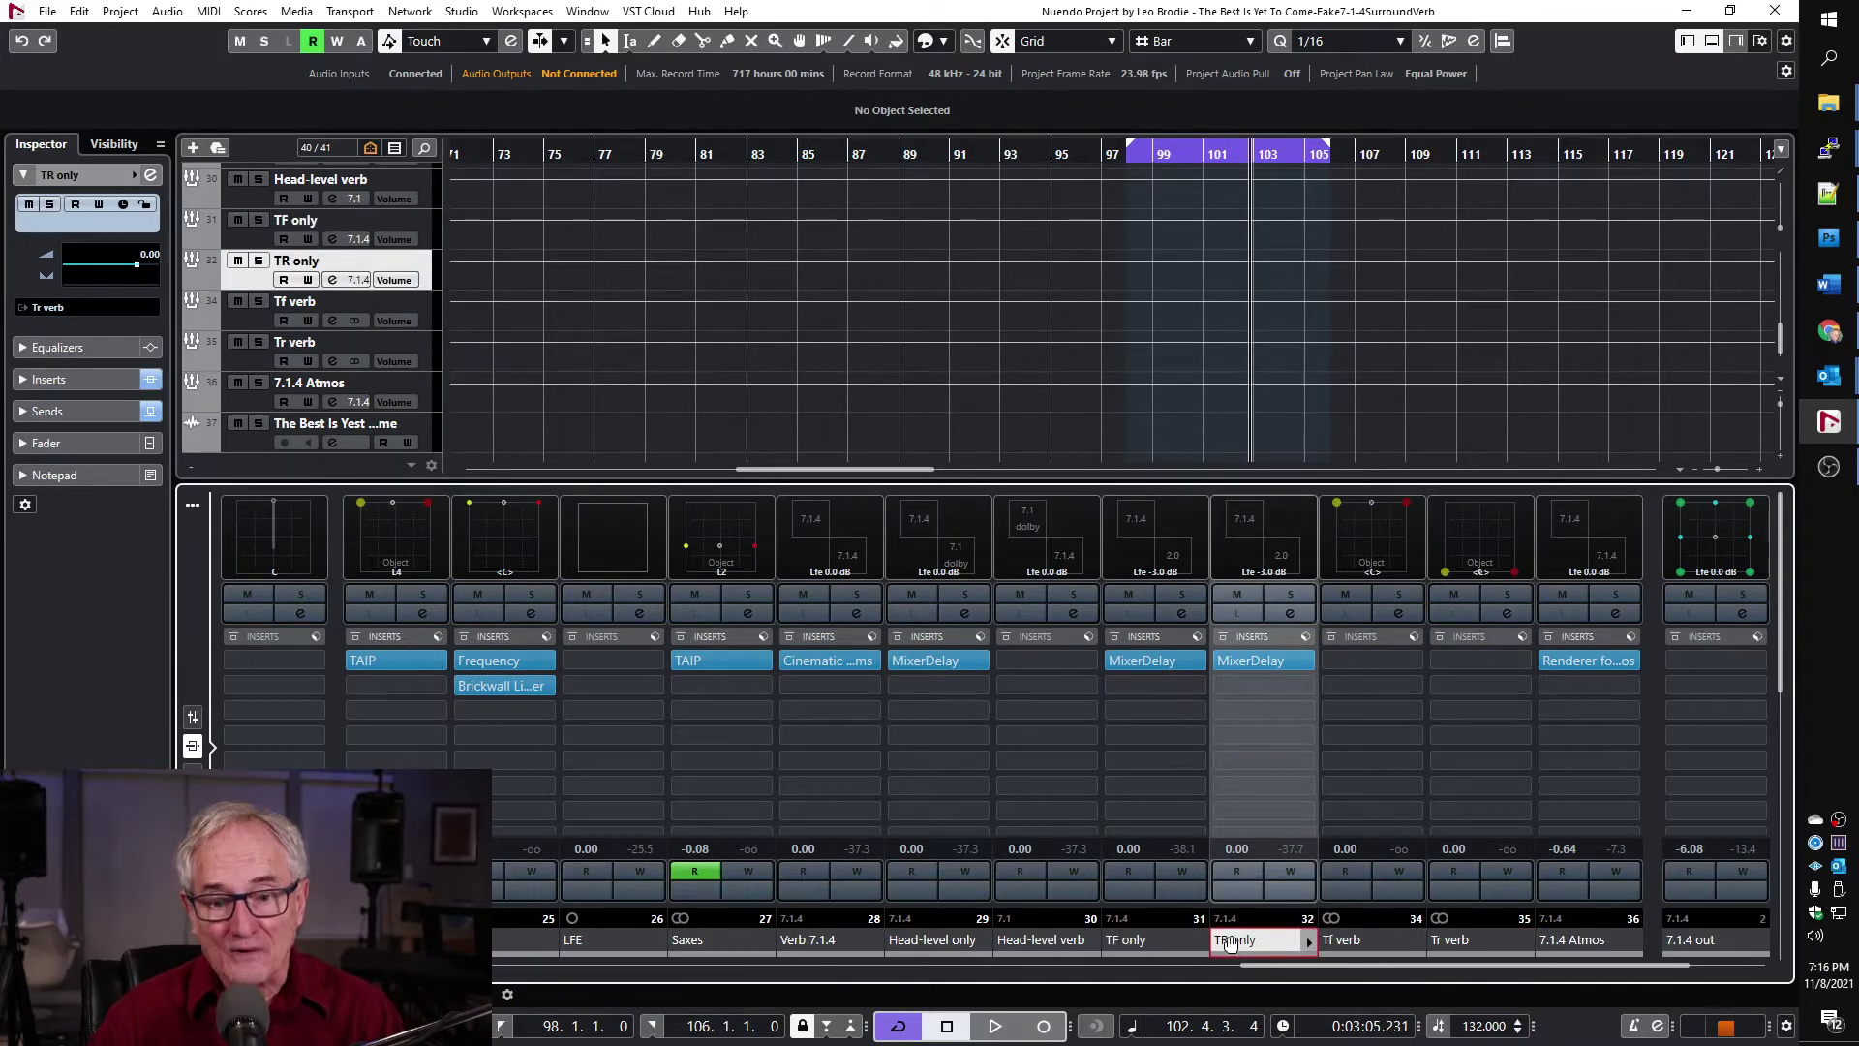
left_click(1139, 939)
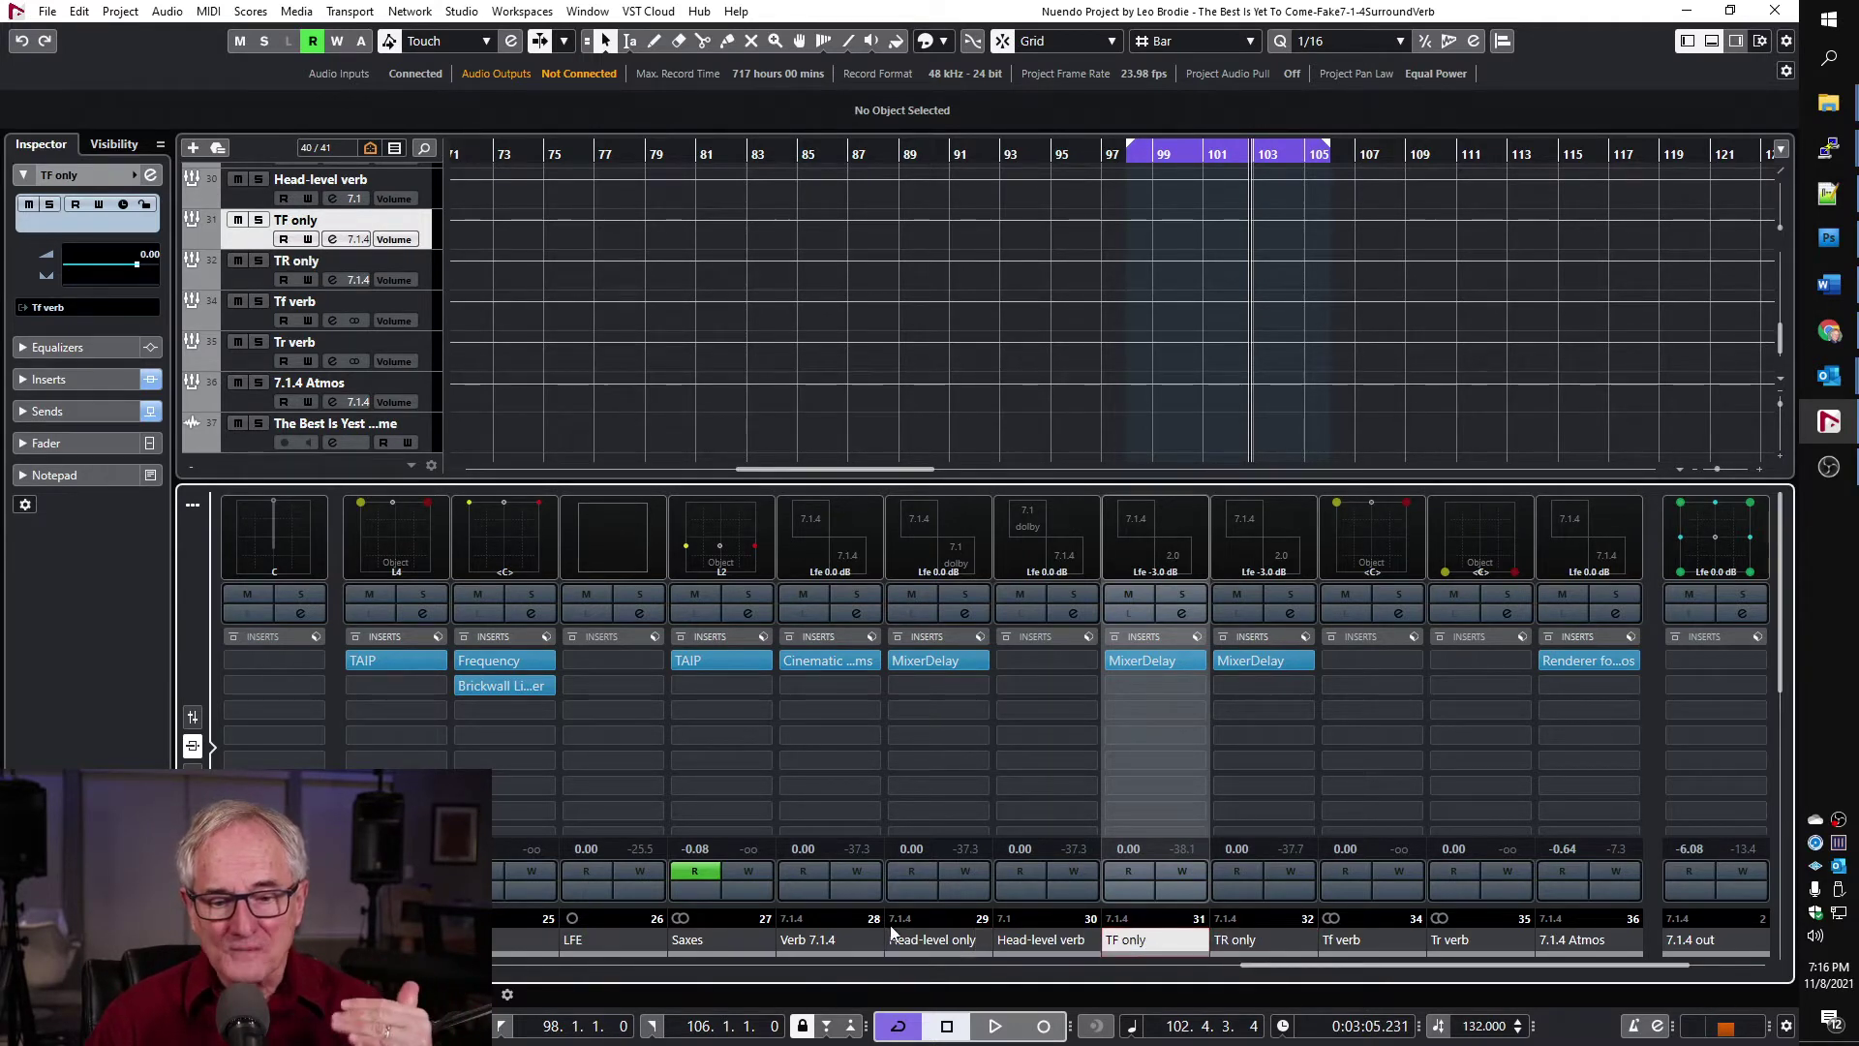
left_click(835, 932)
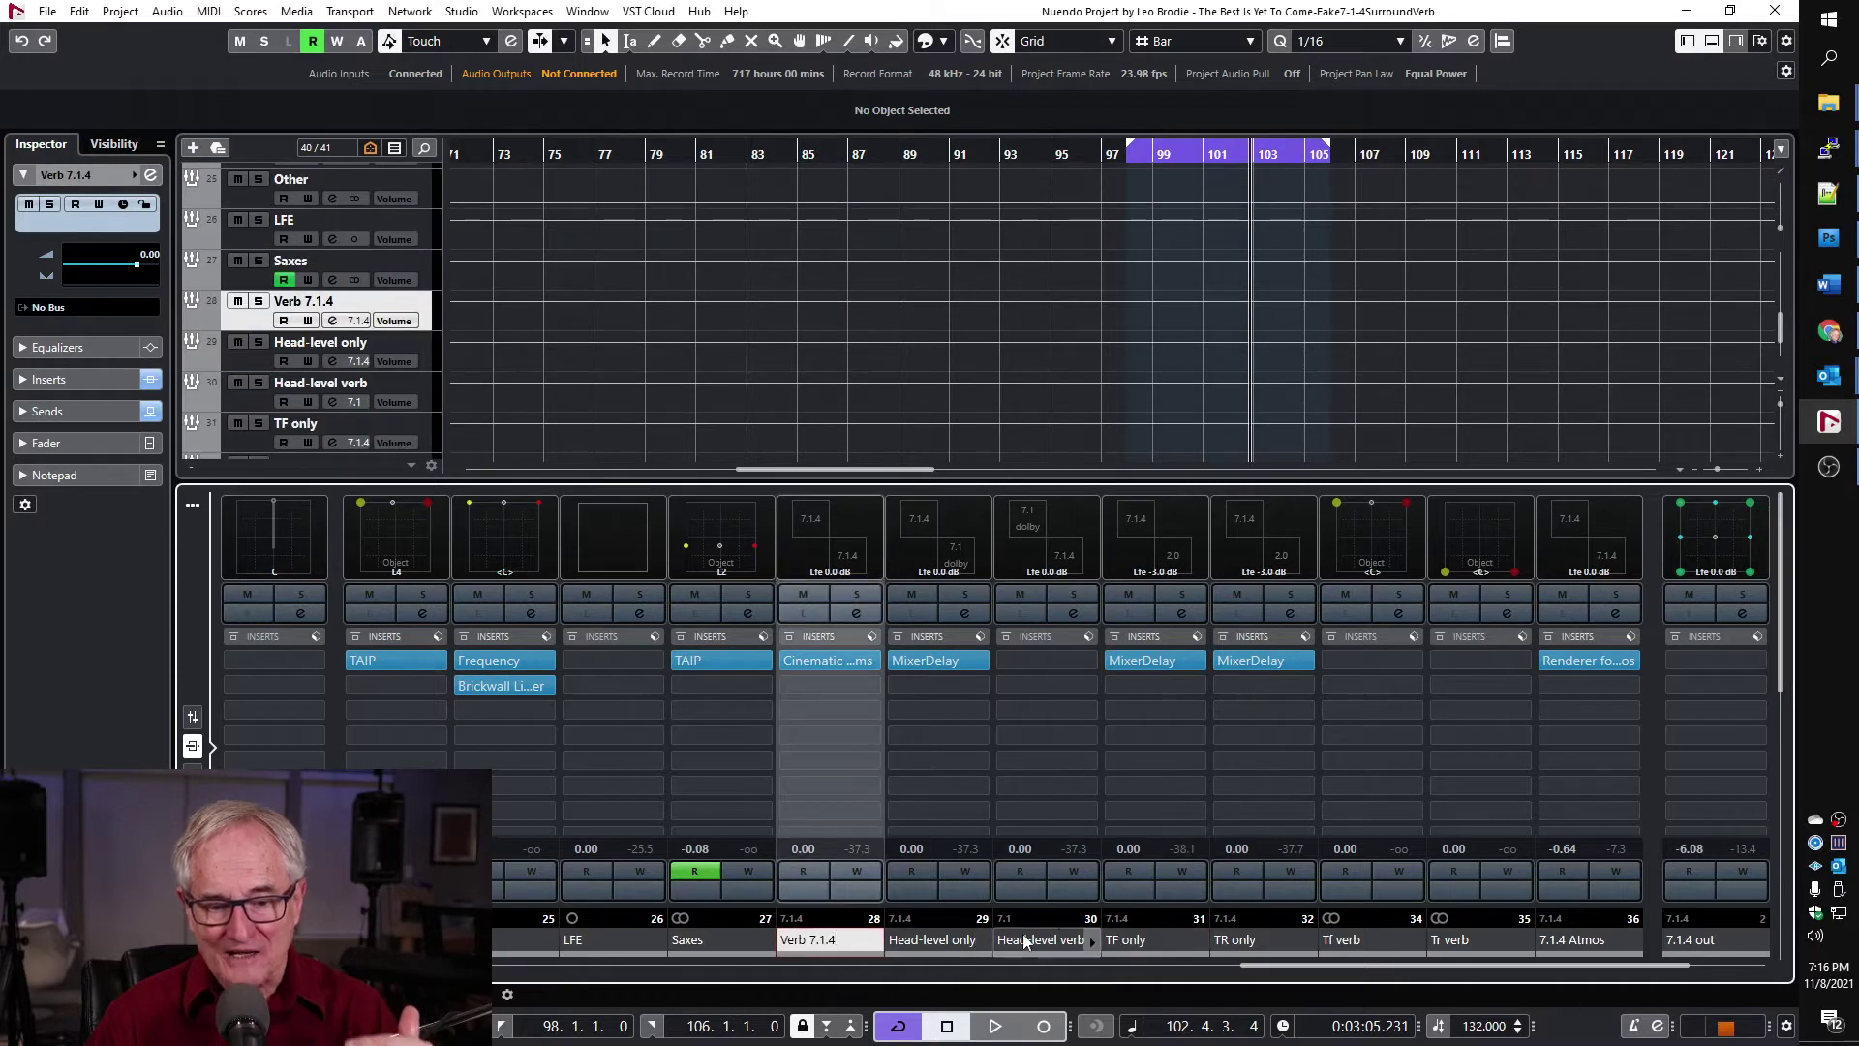
left_click(1119, 938)
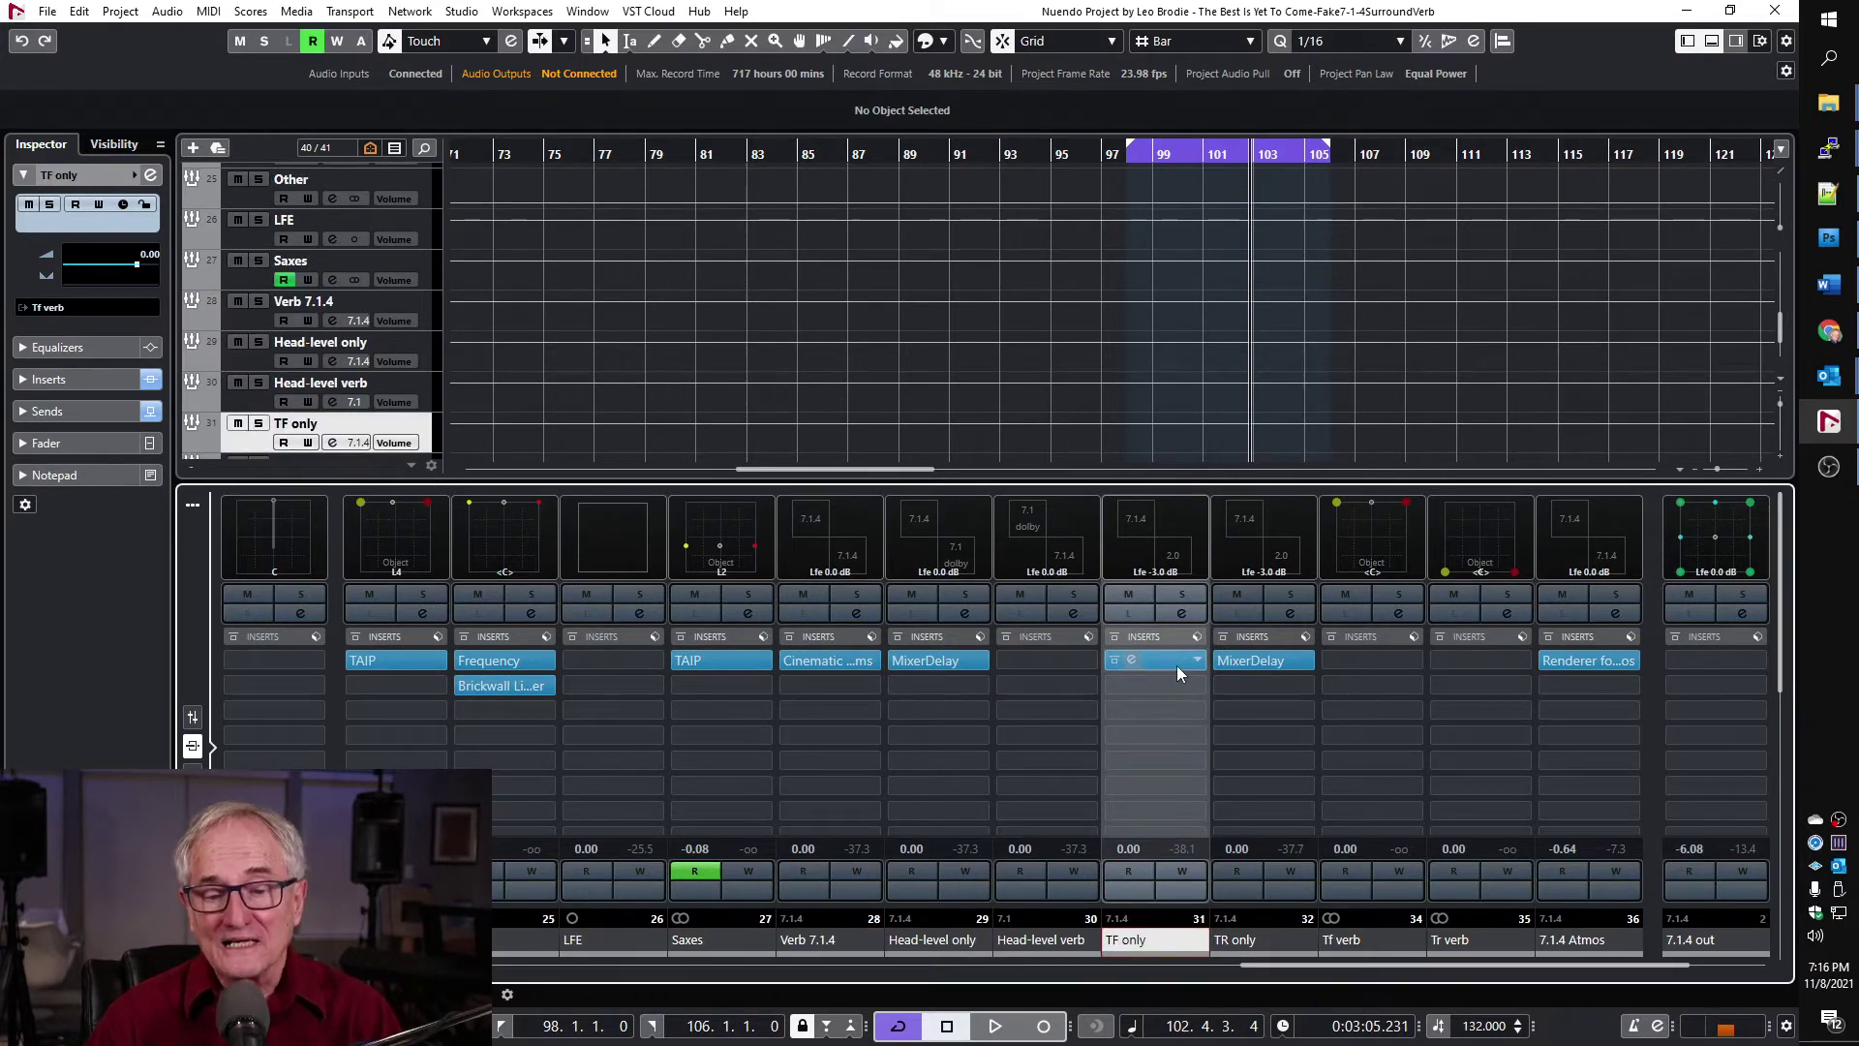
left_click(1177, 671)
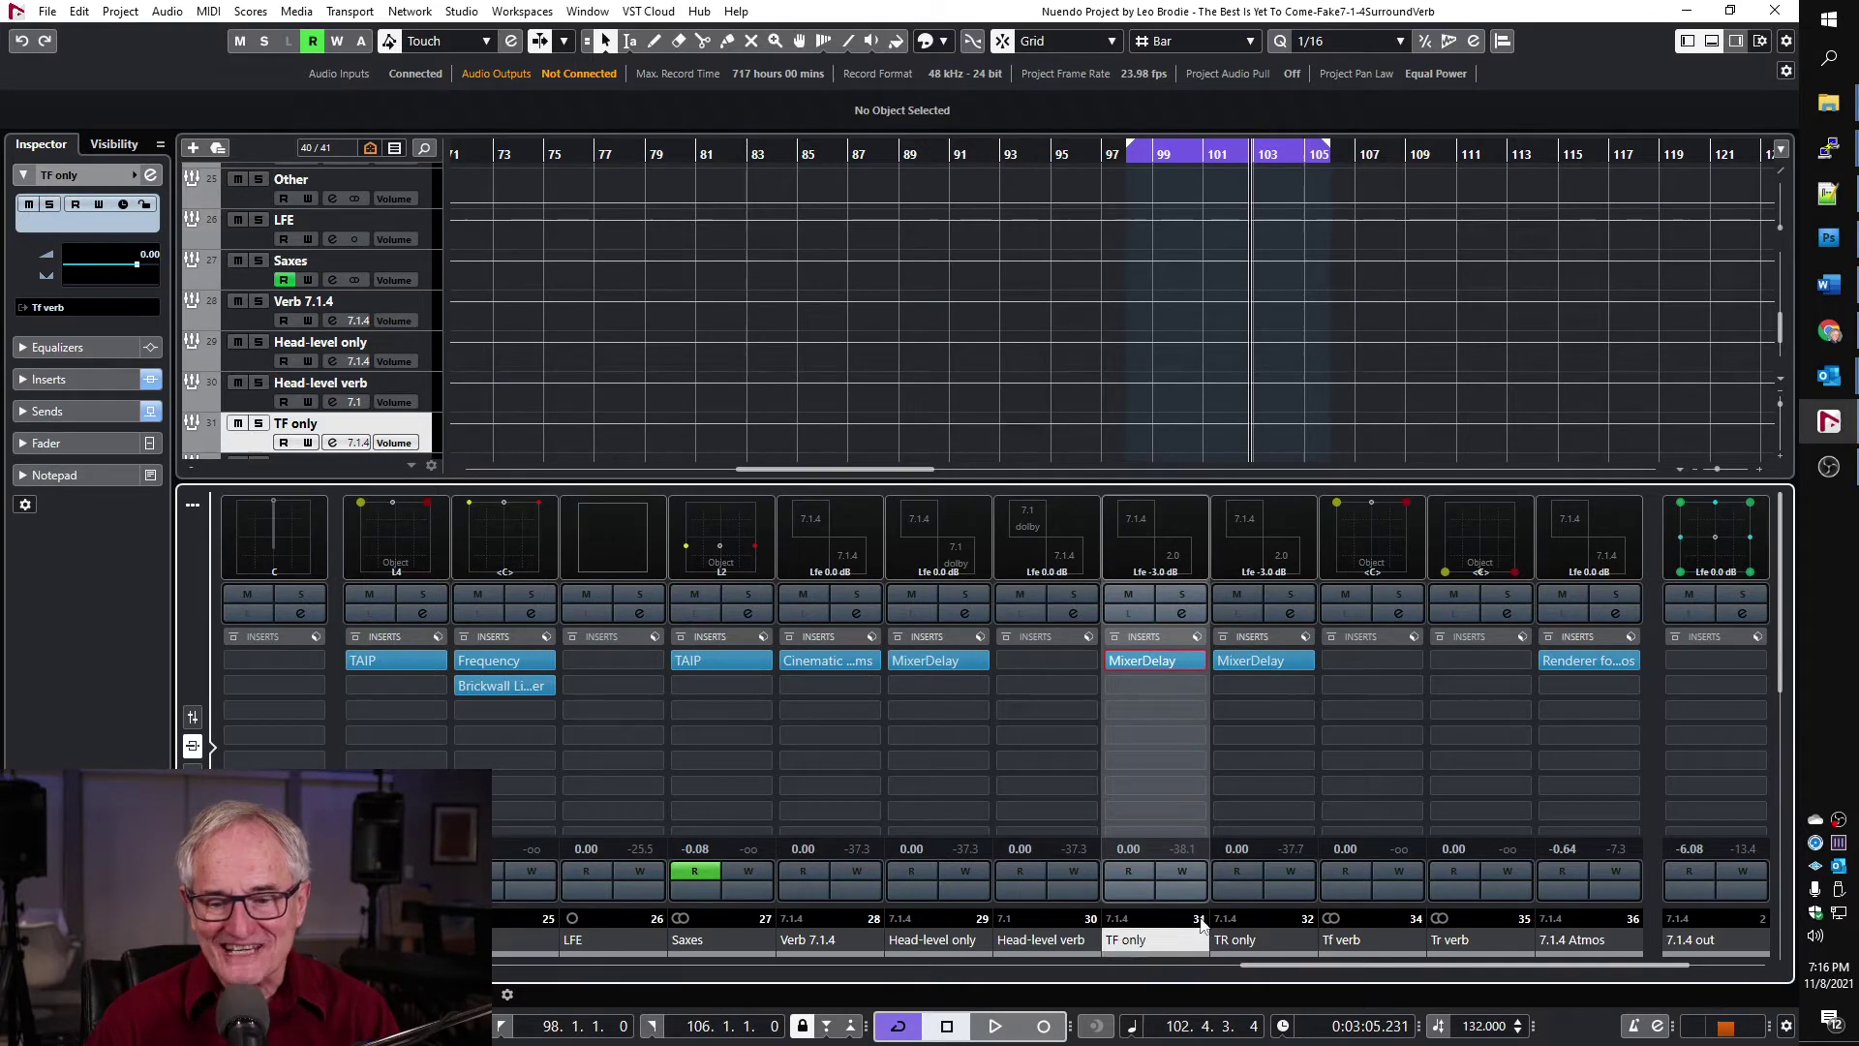
left_click(1375, 943)
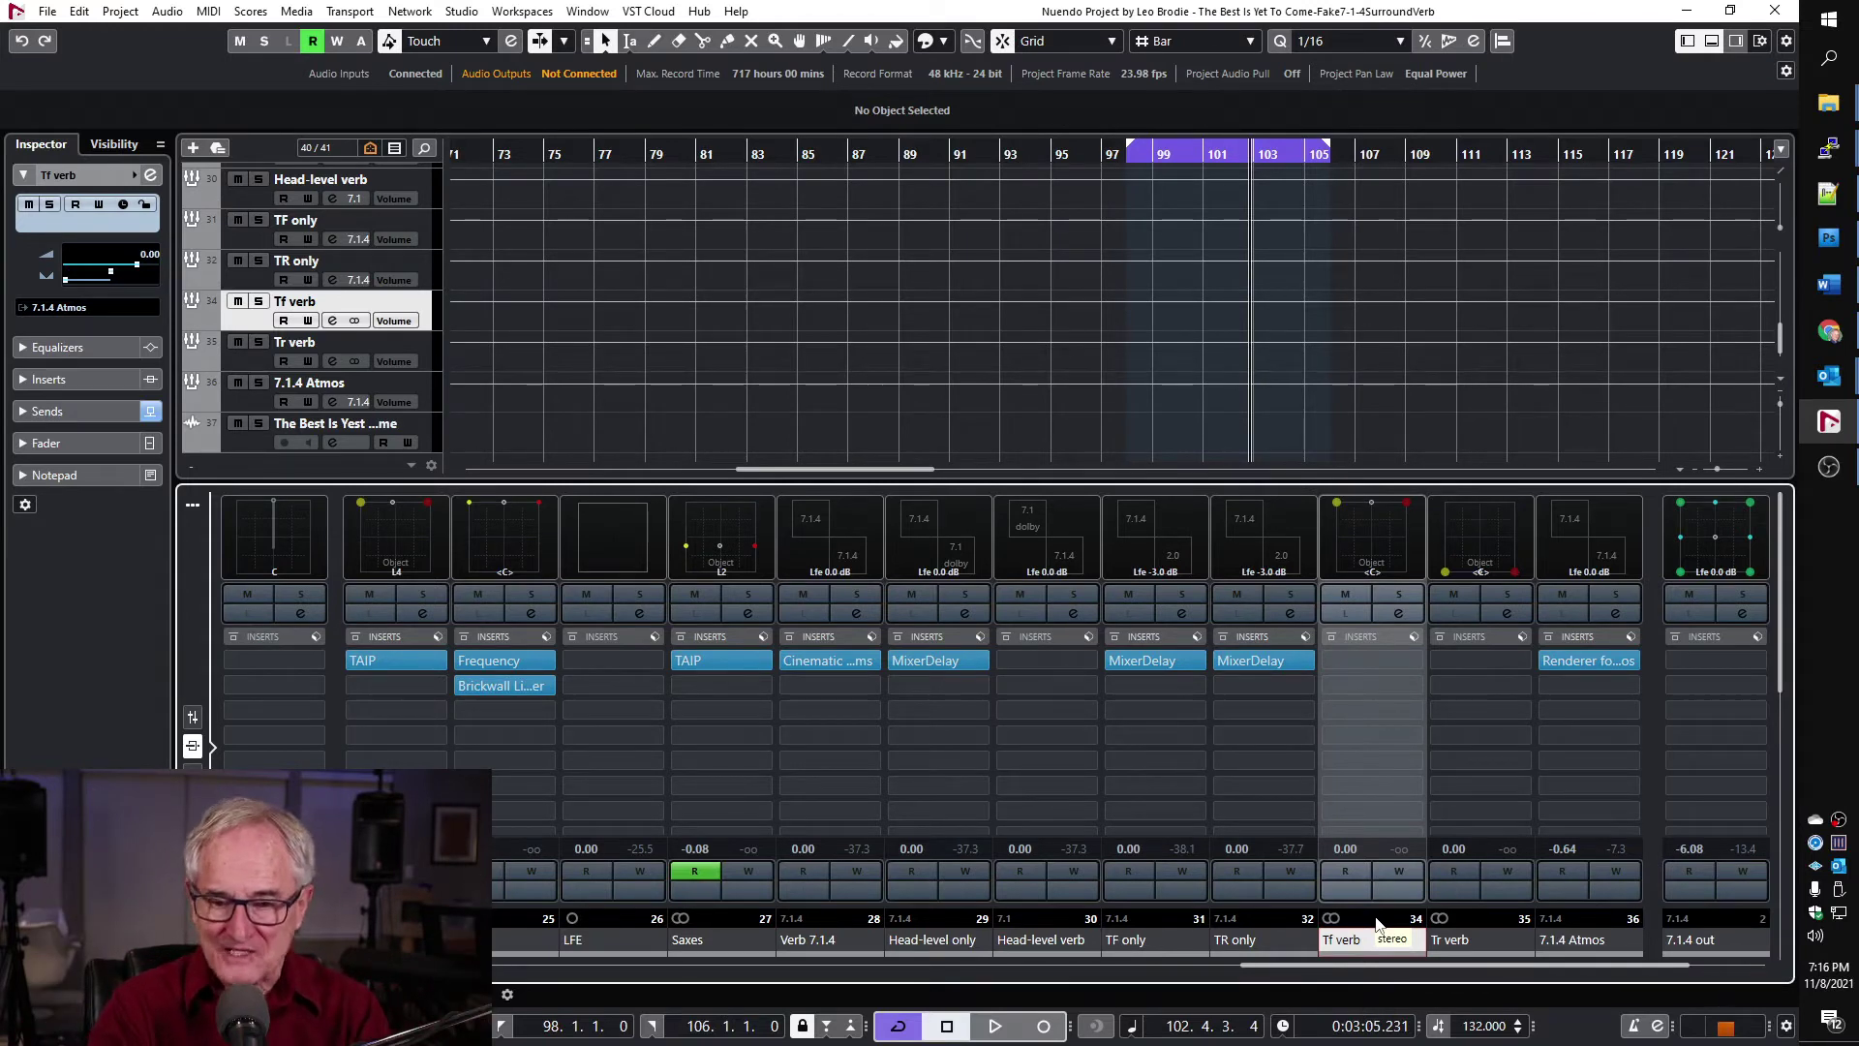
left_click(1263, 939)
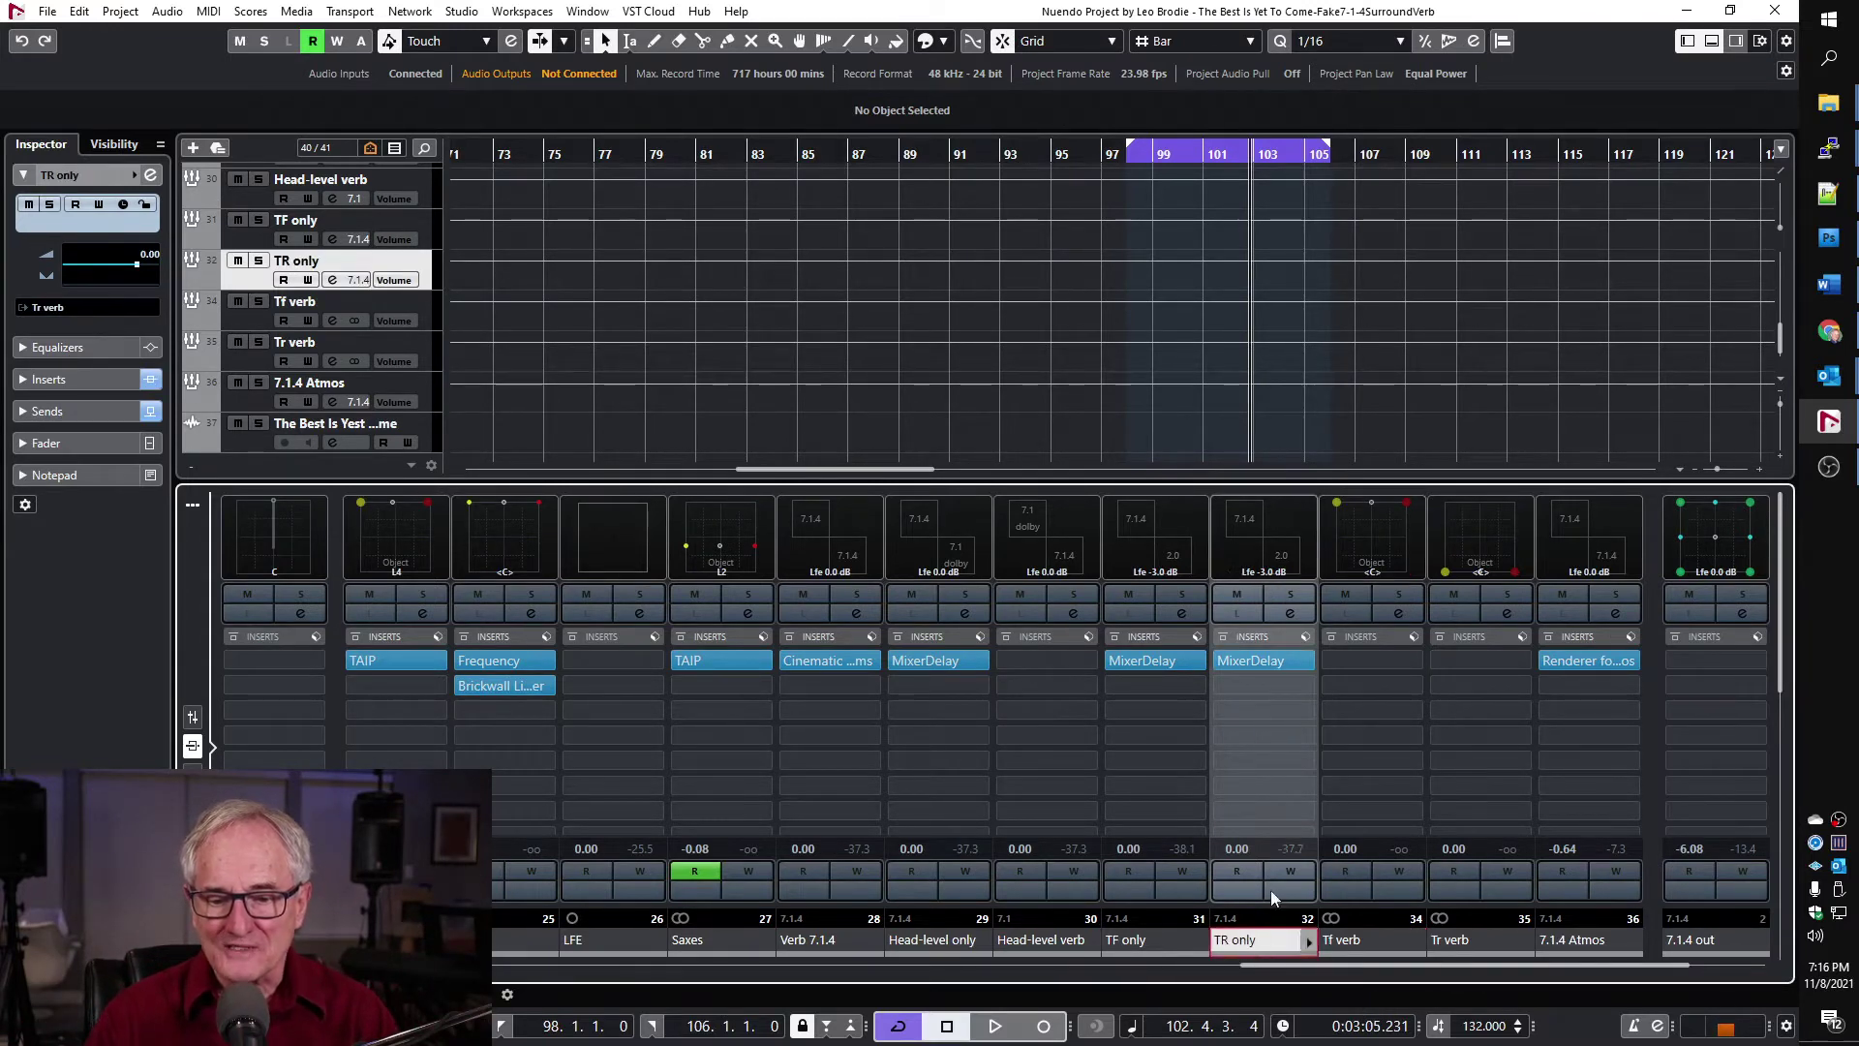
left_click(1265, 661)
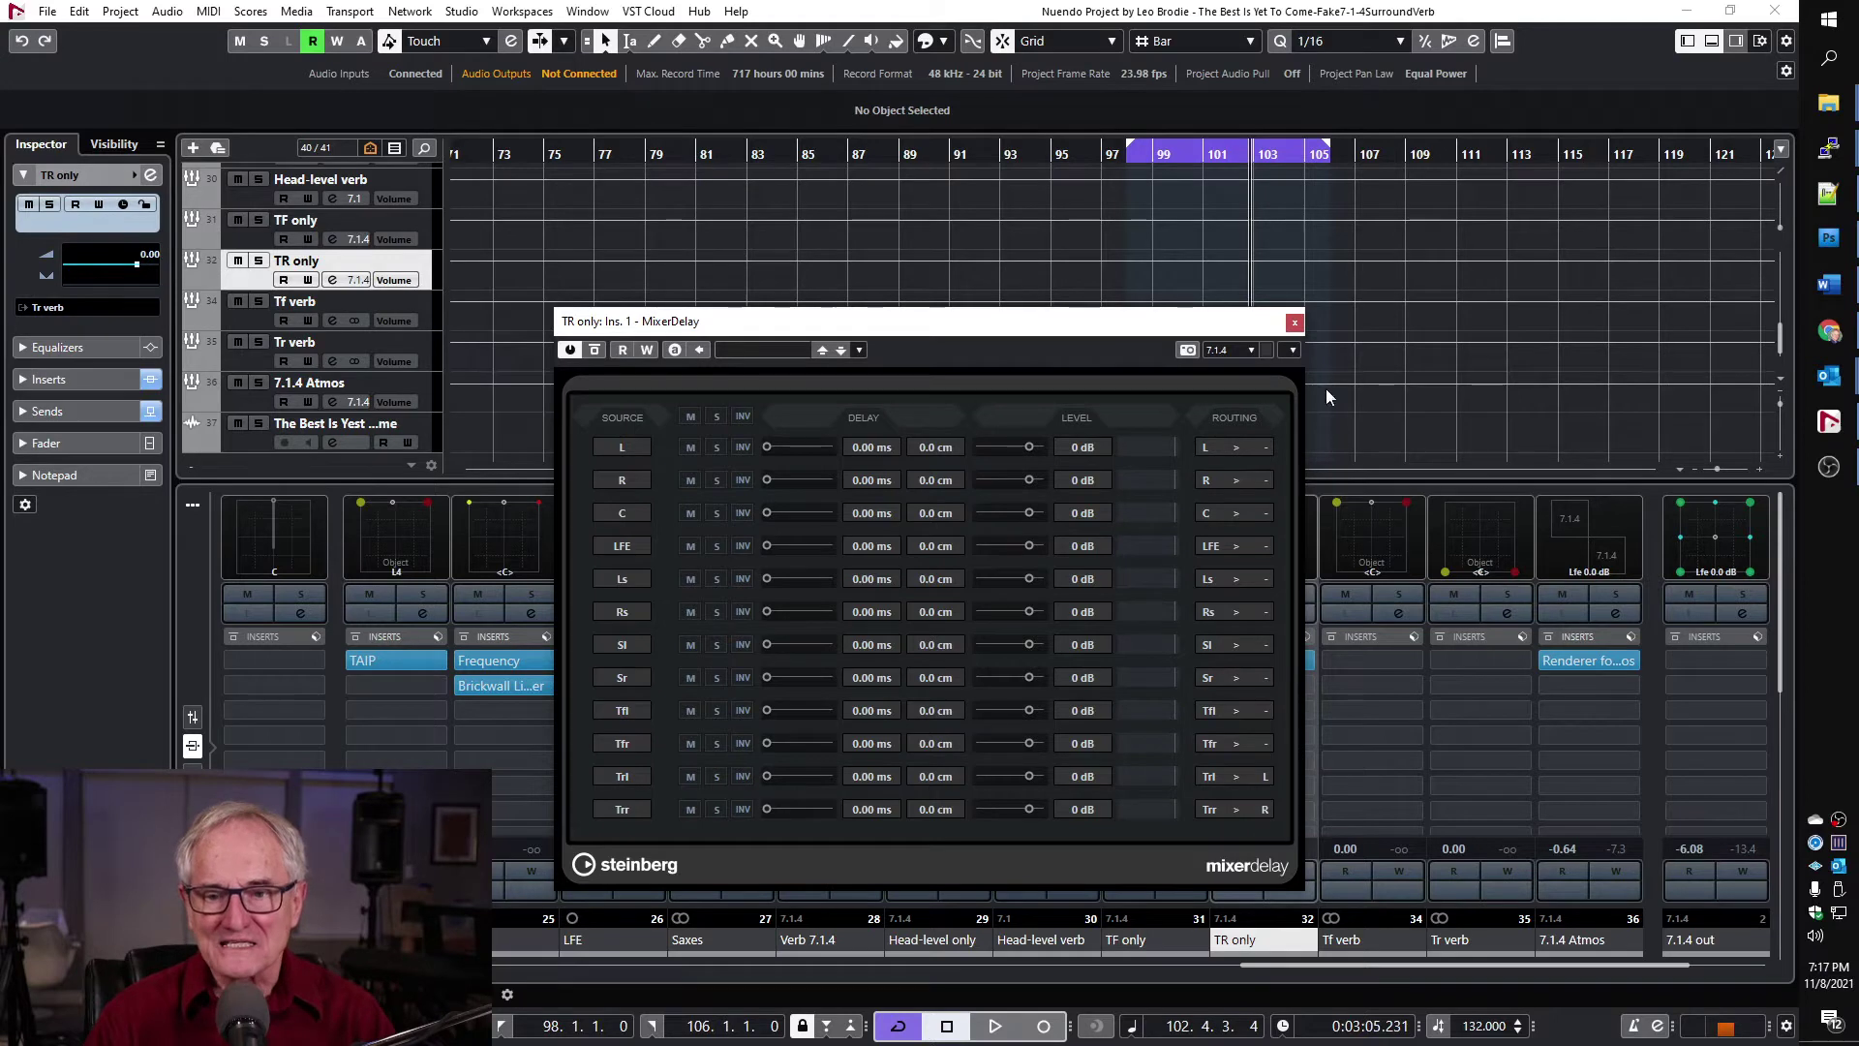
left_click(1294, 323)
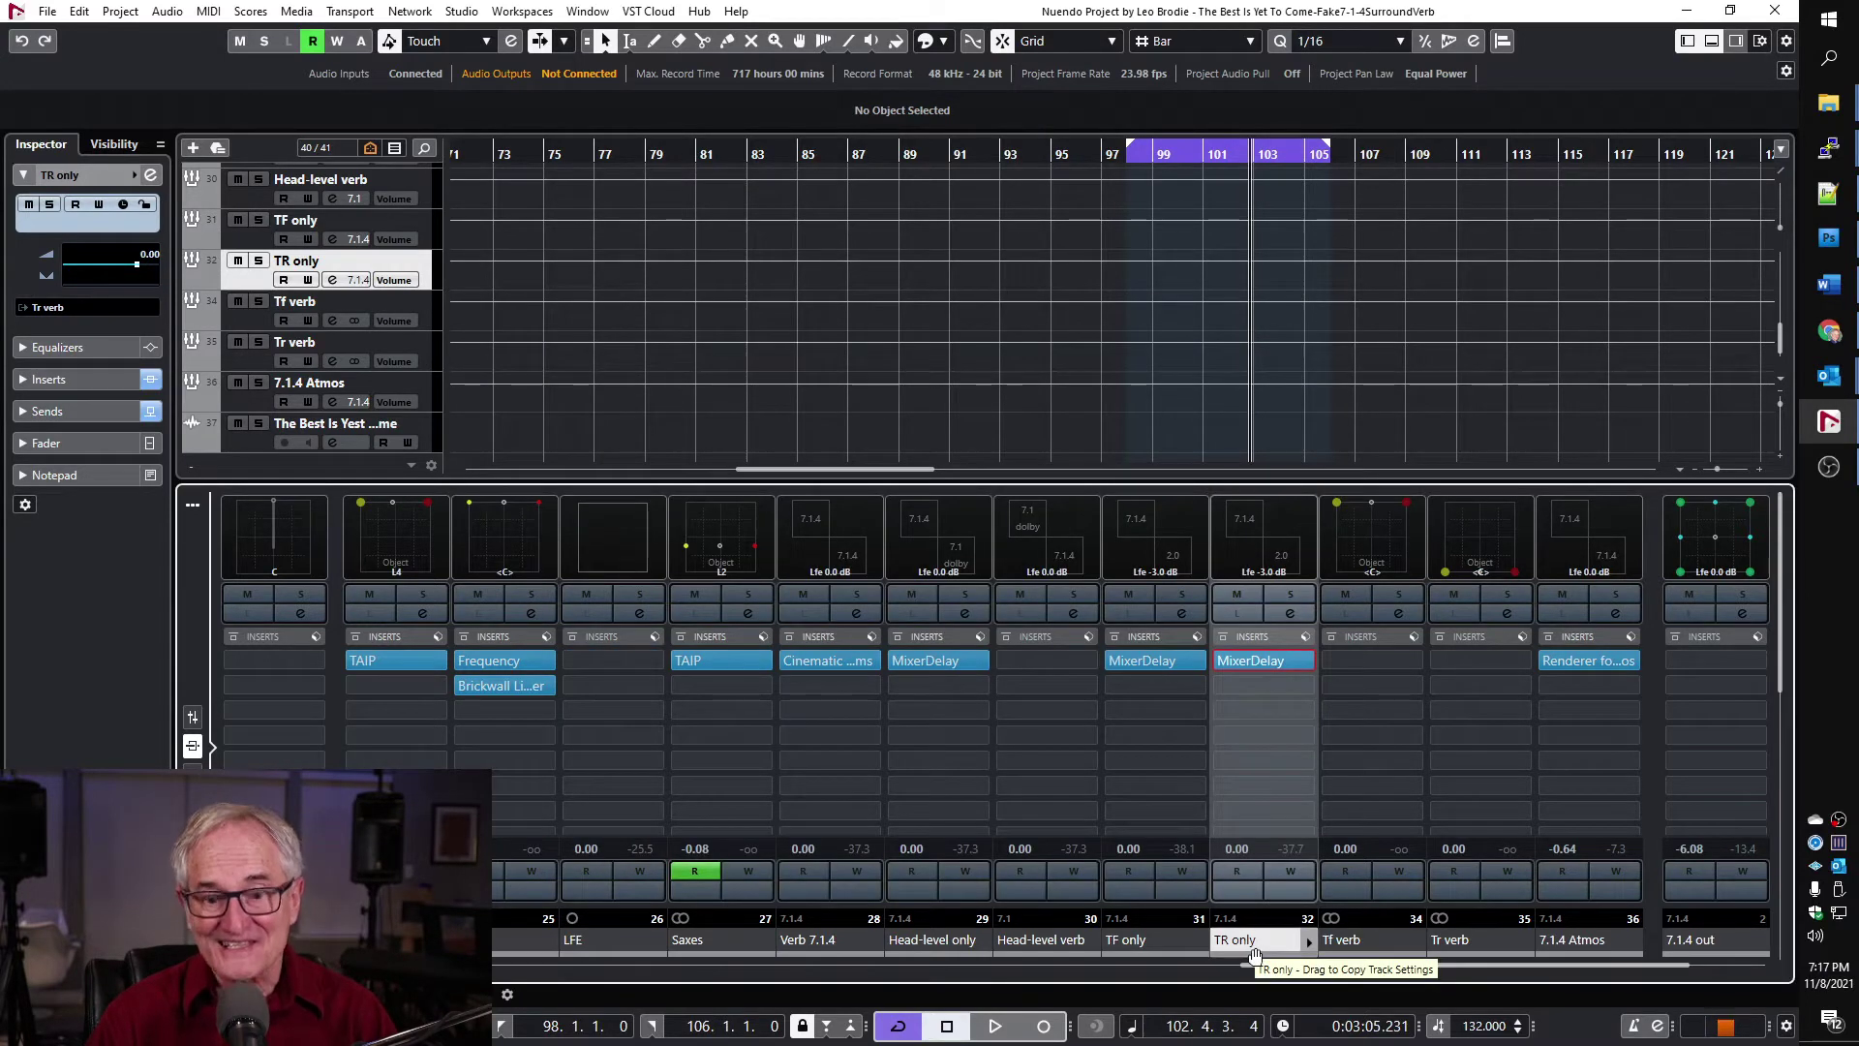
left_click(1476, 943)
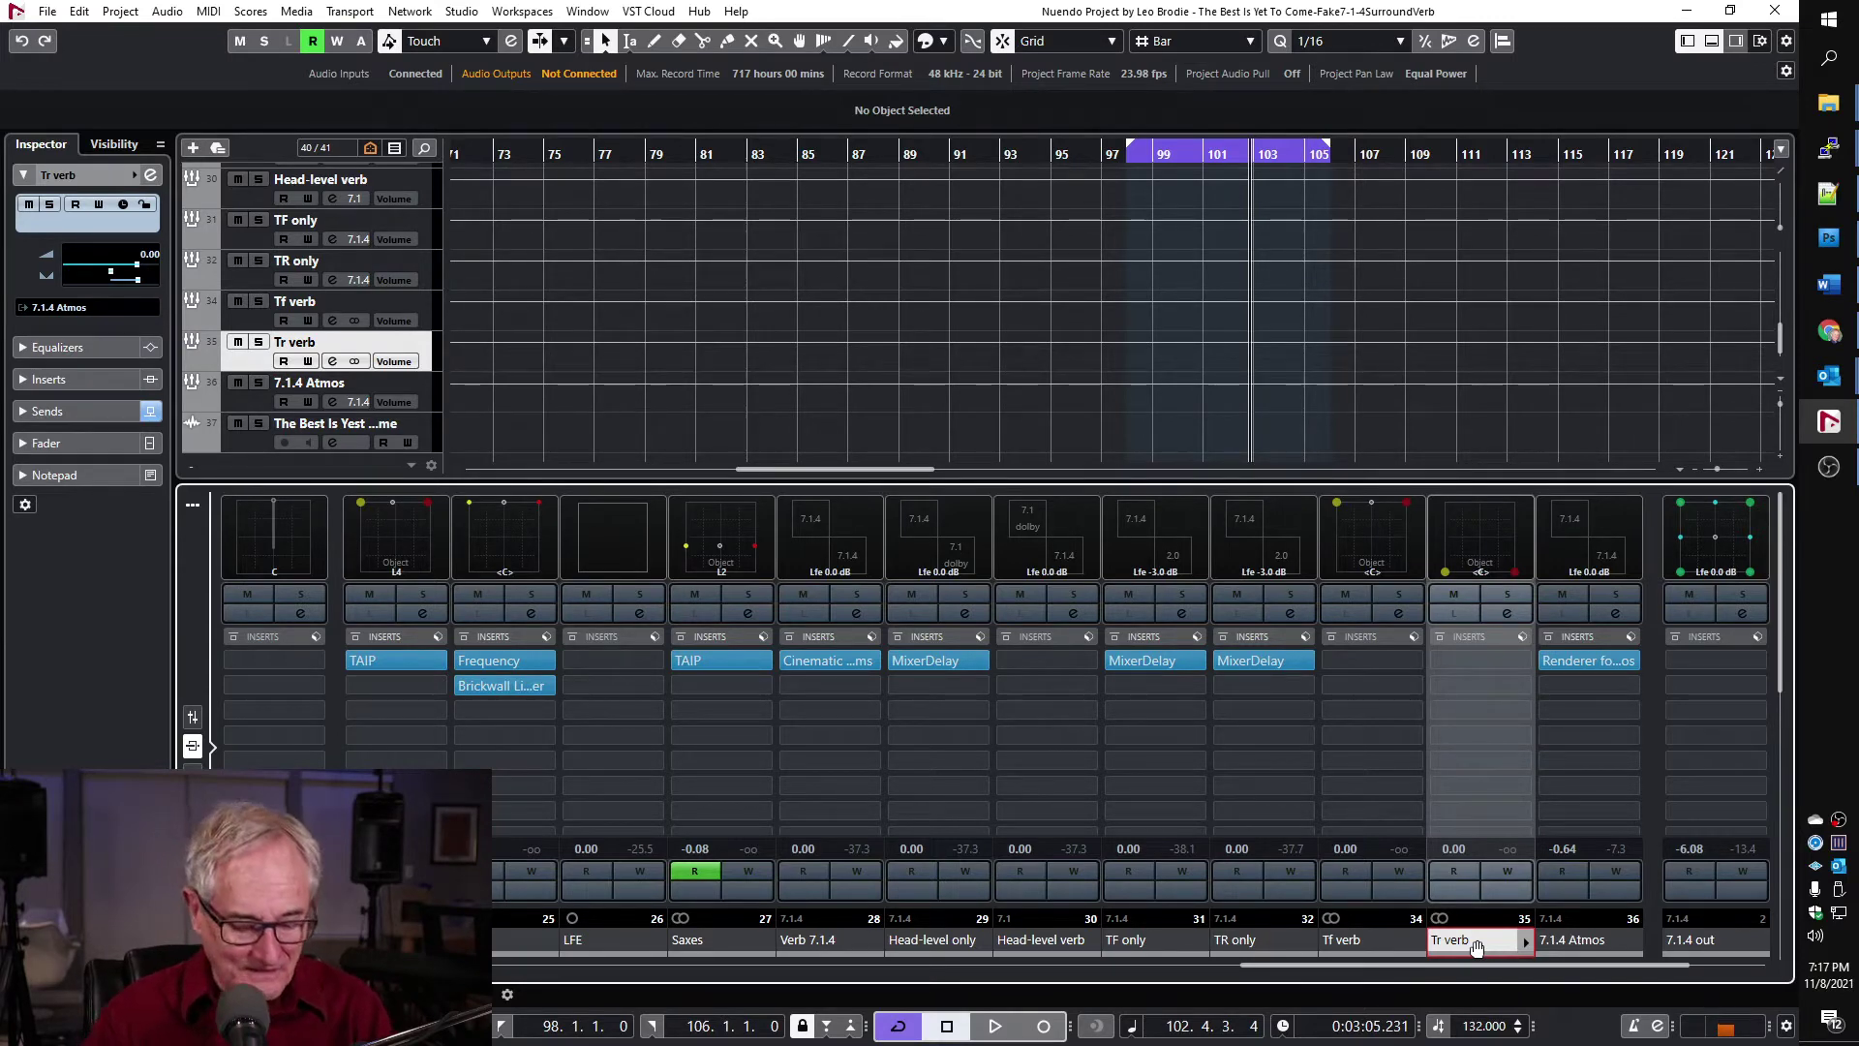
key("ctrl+shift+a")
Review the Head-level verb bed in ADM Authoring, leaving its name unchanged, then close the window.
scroll(1034, 600, "down", 3)
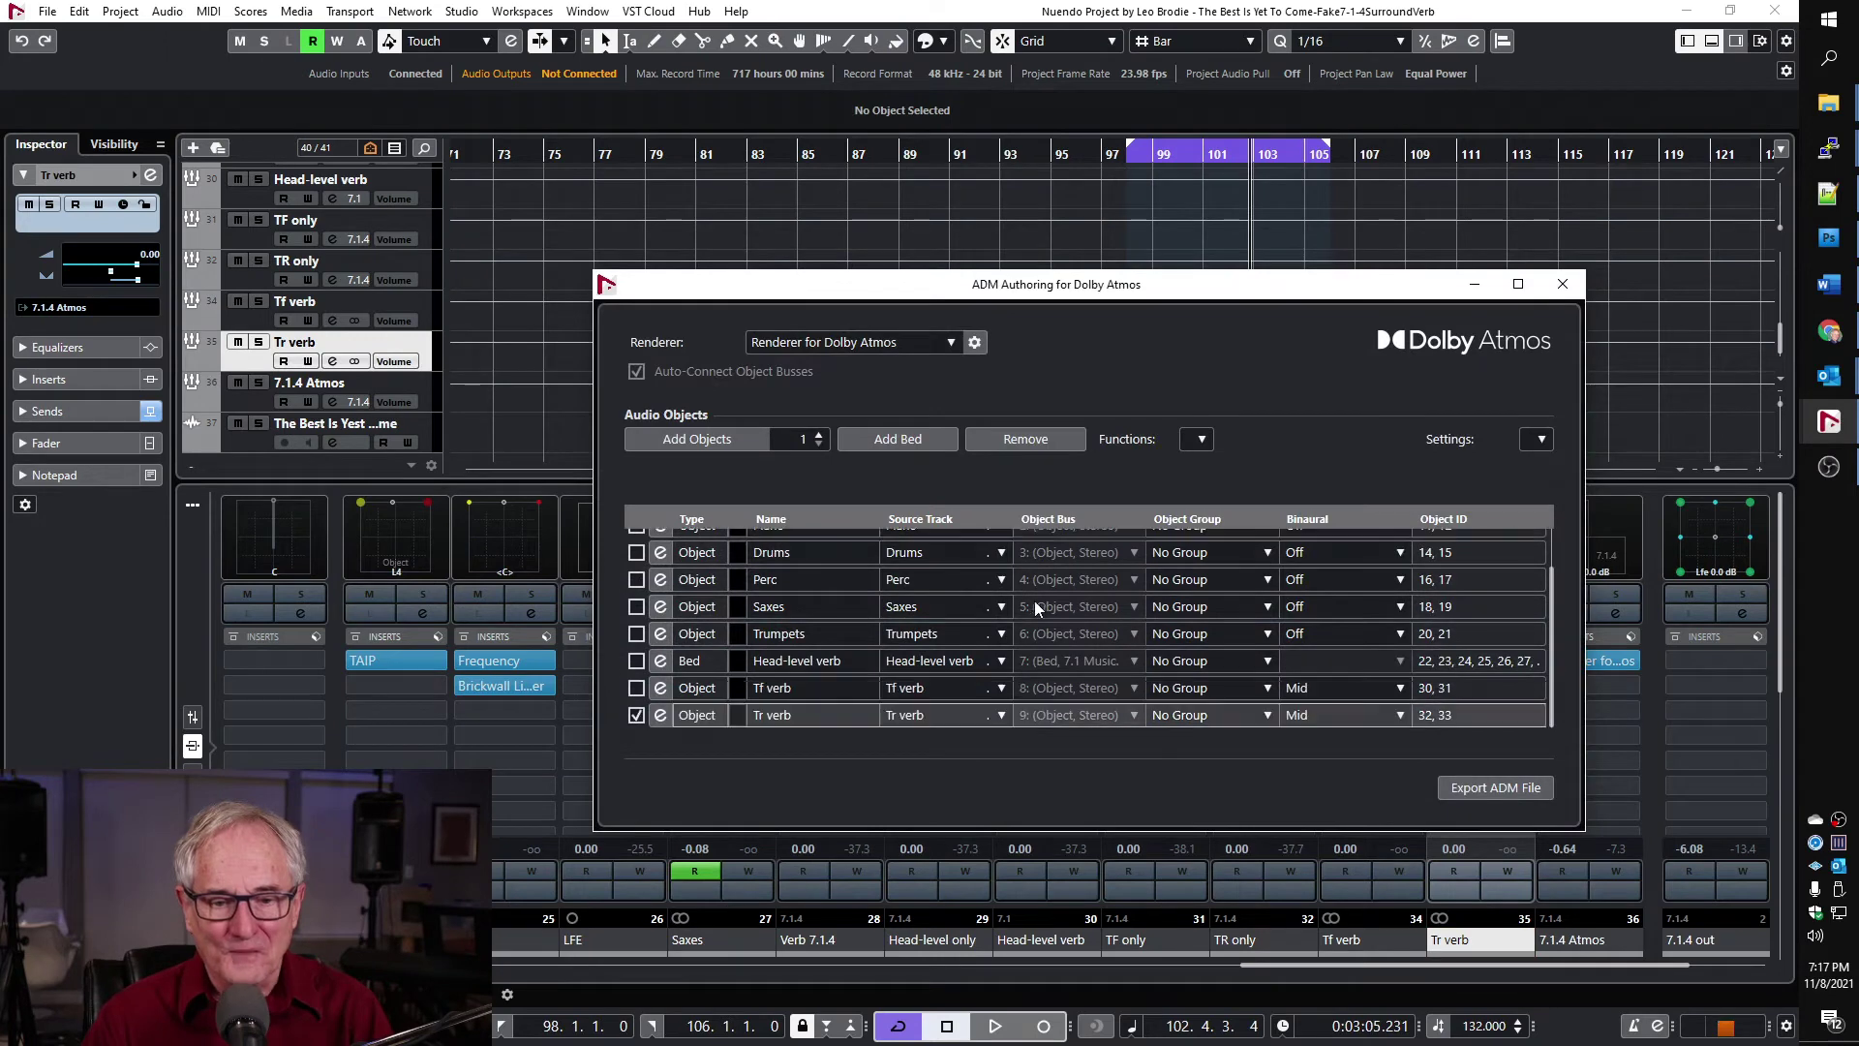
double_click(820, 666)
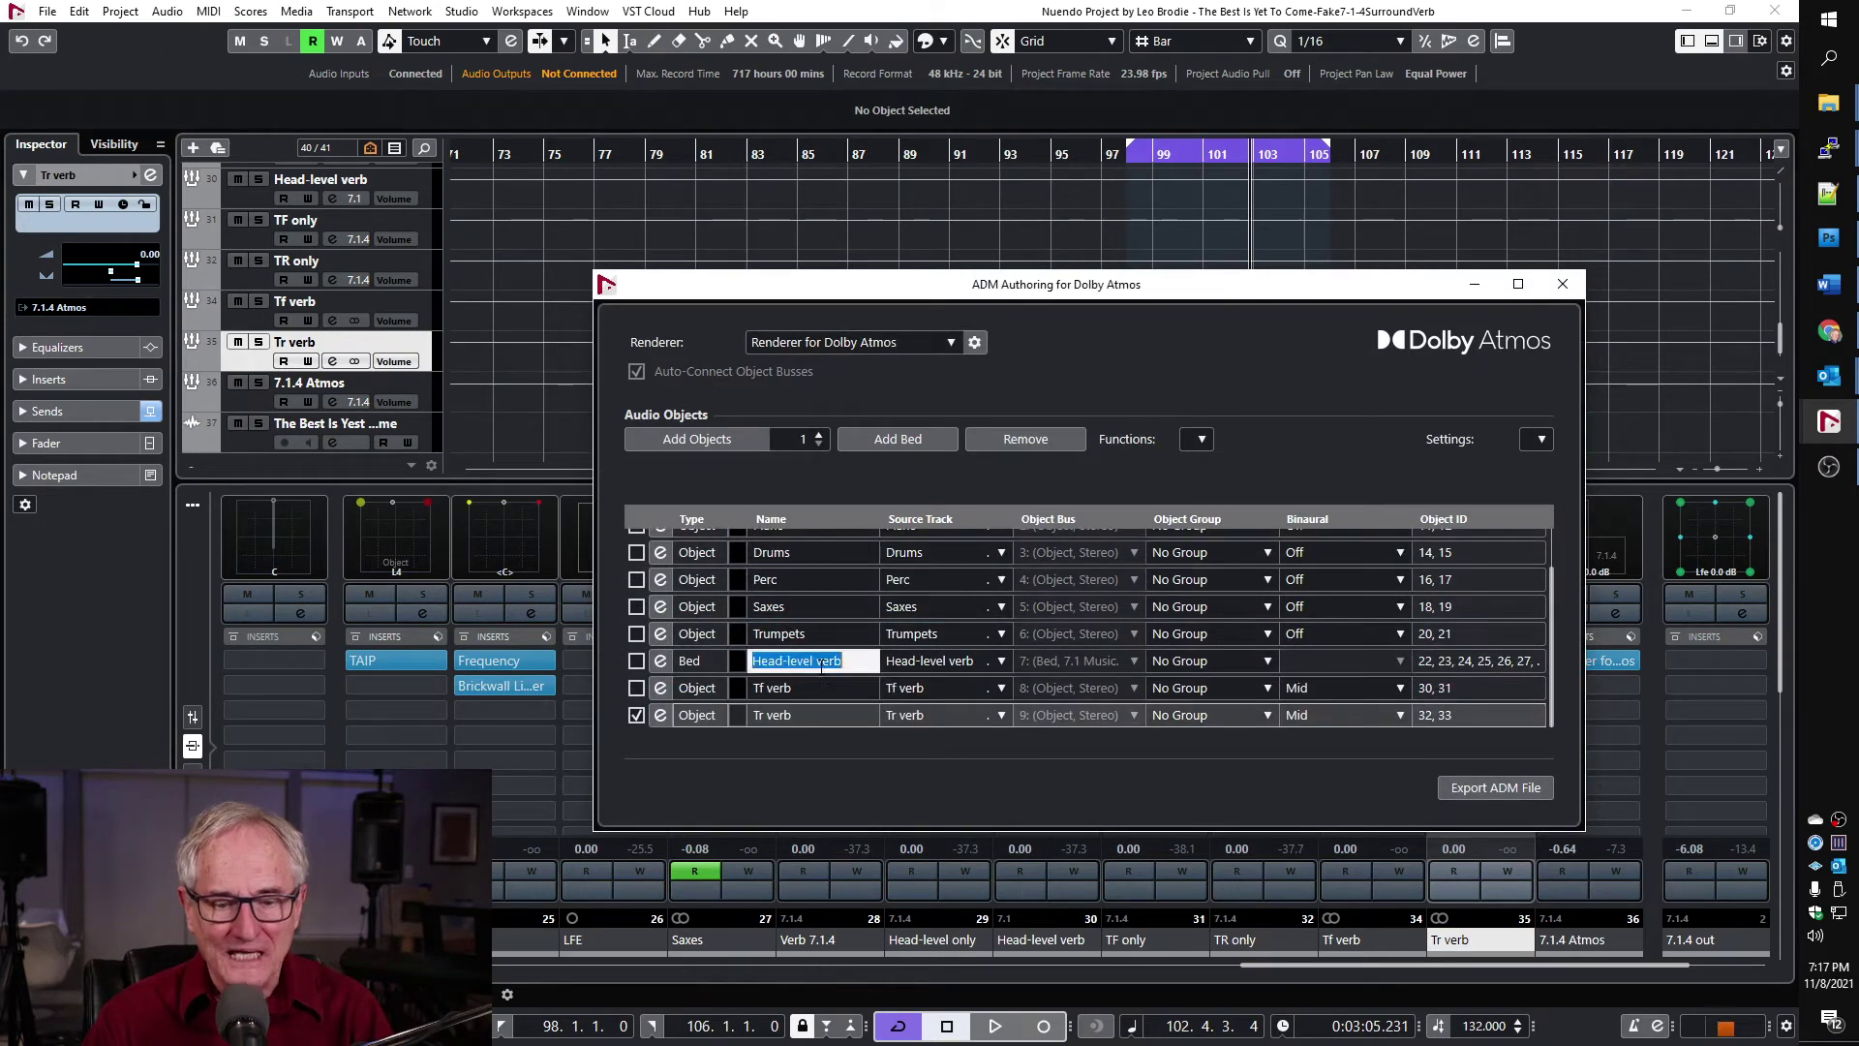
left_click(707, 670)
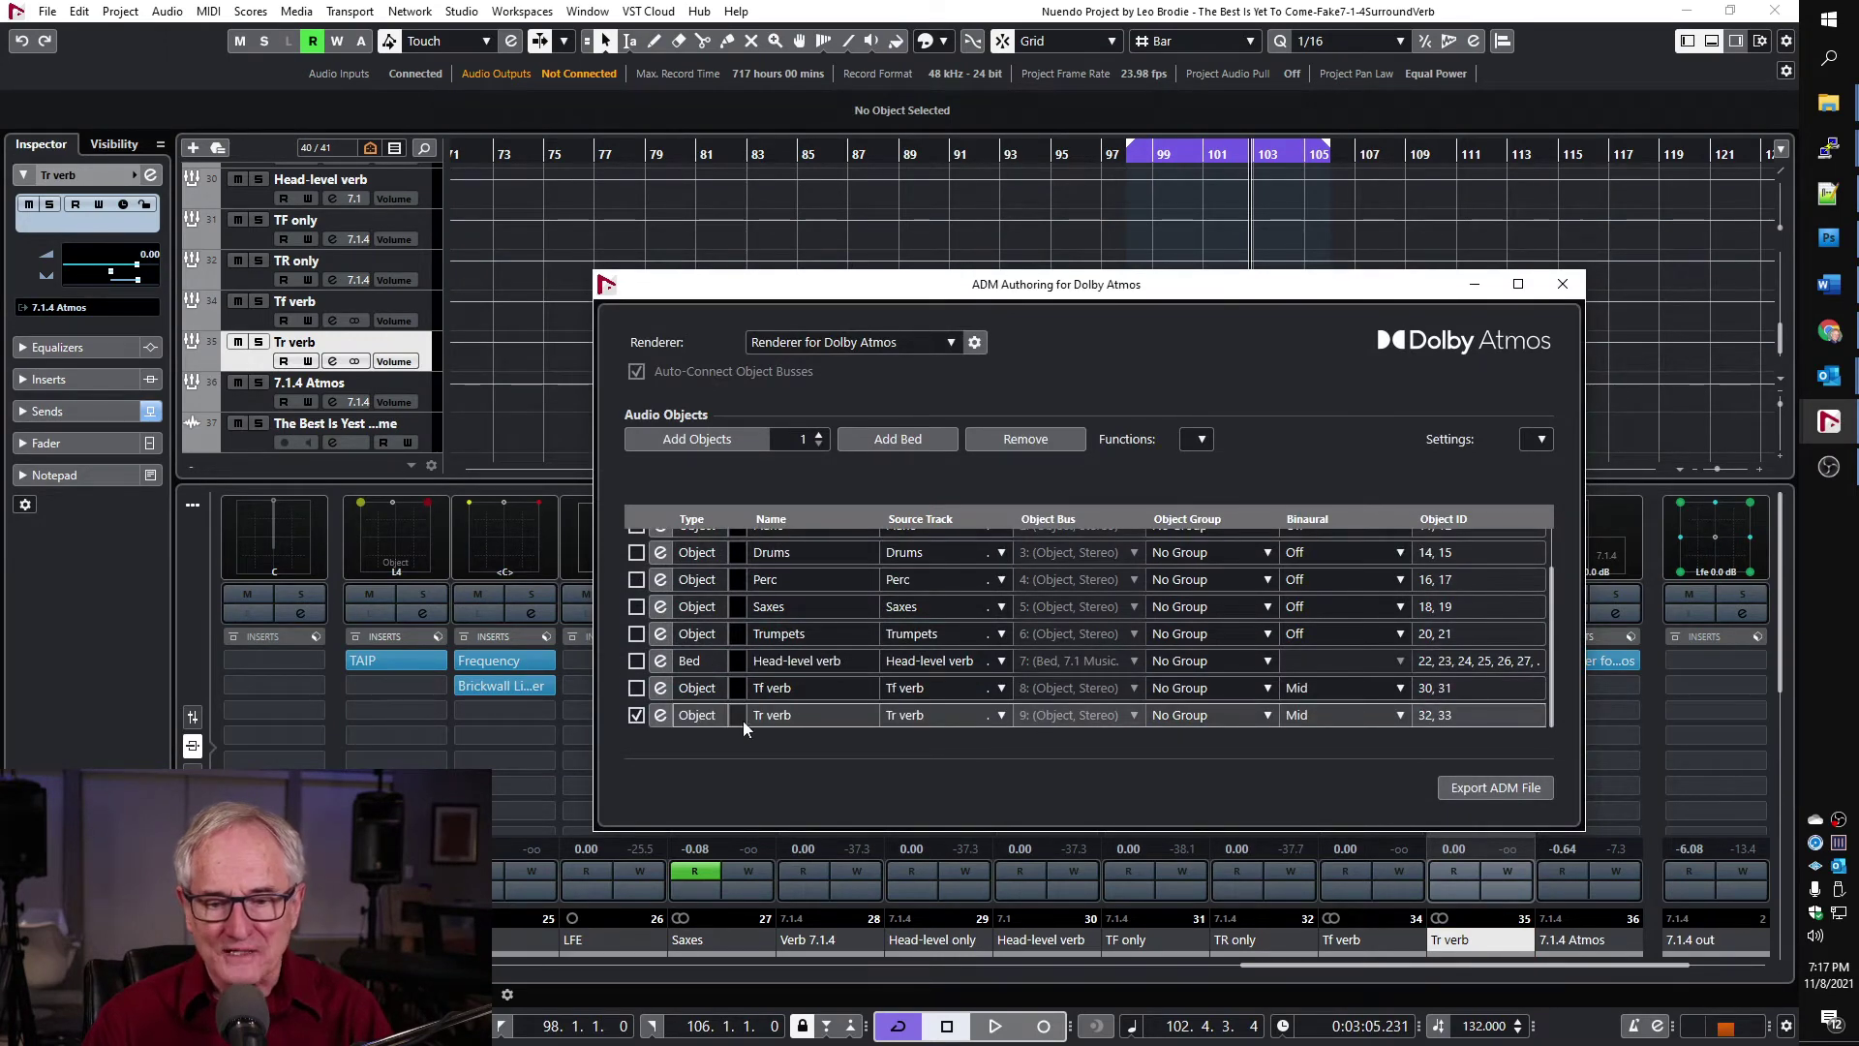
left_click(1562, 284)
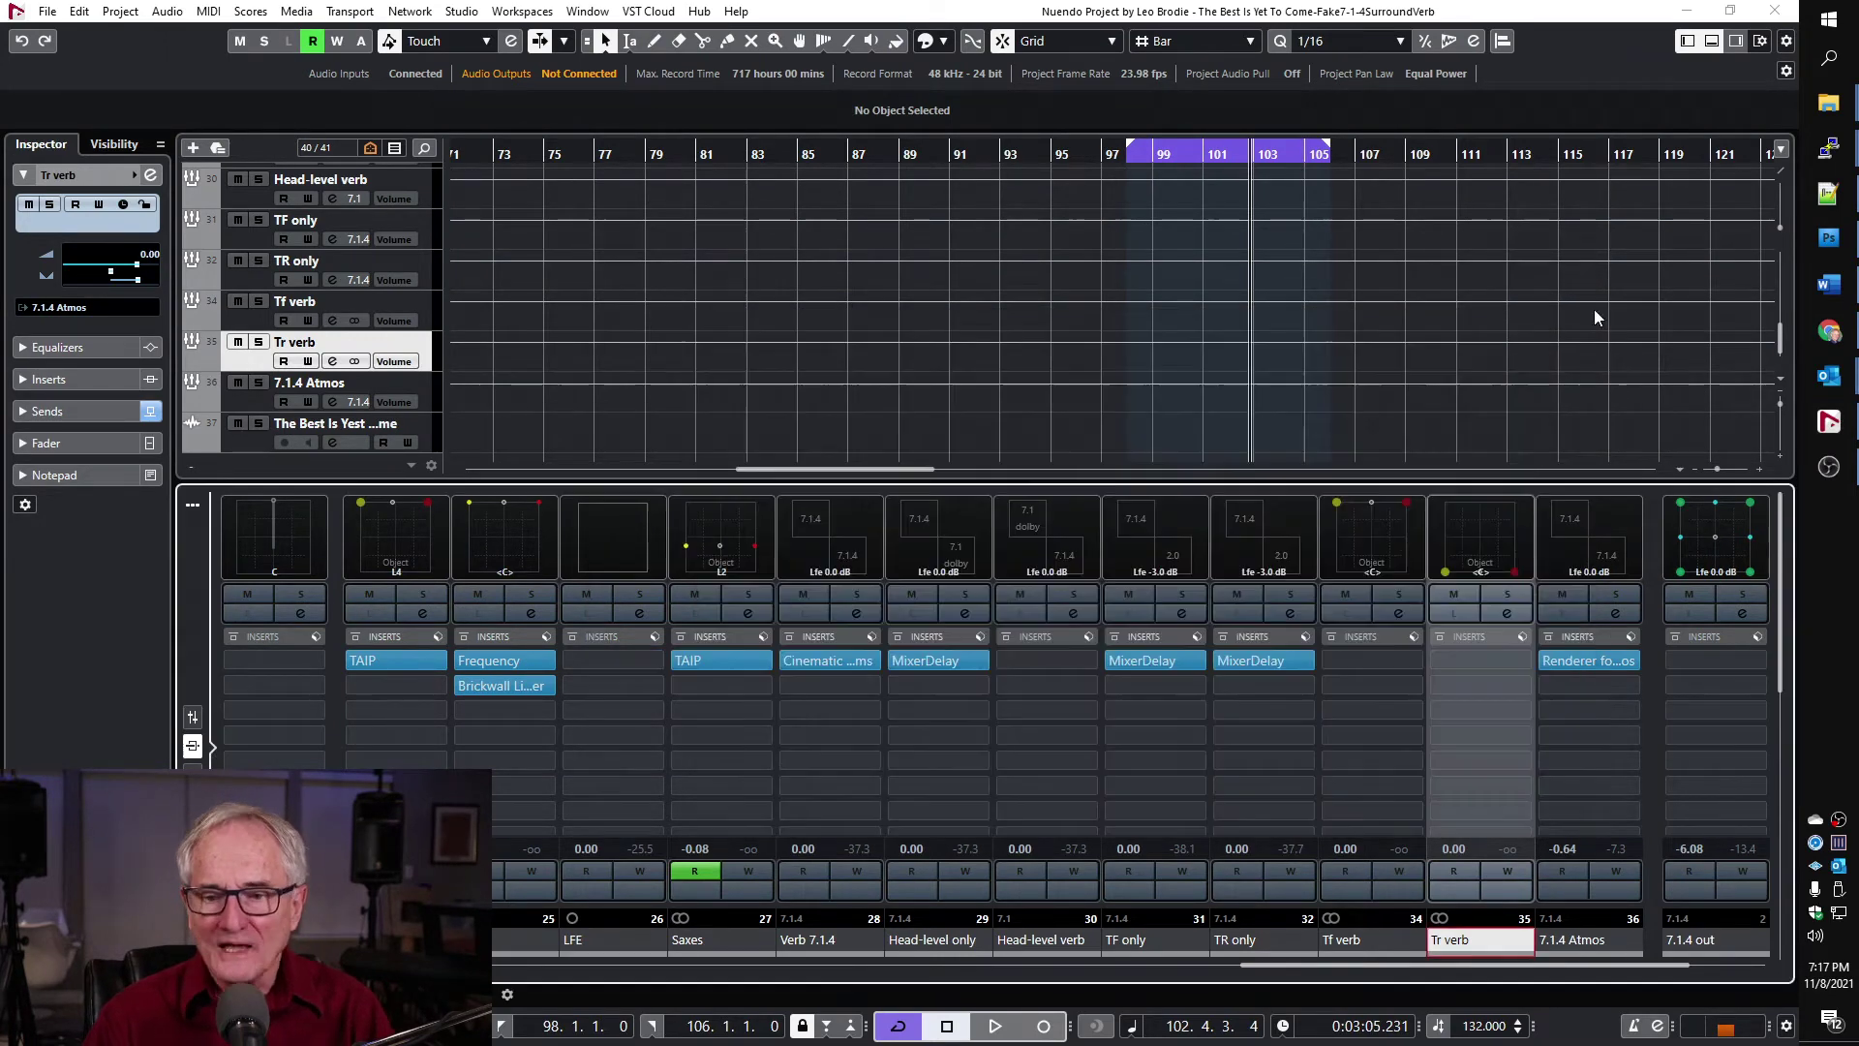
Inspect the Tf verb and Tr verb object positions in the VST MultiPanner, then close it.
left_click(1374, 544)
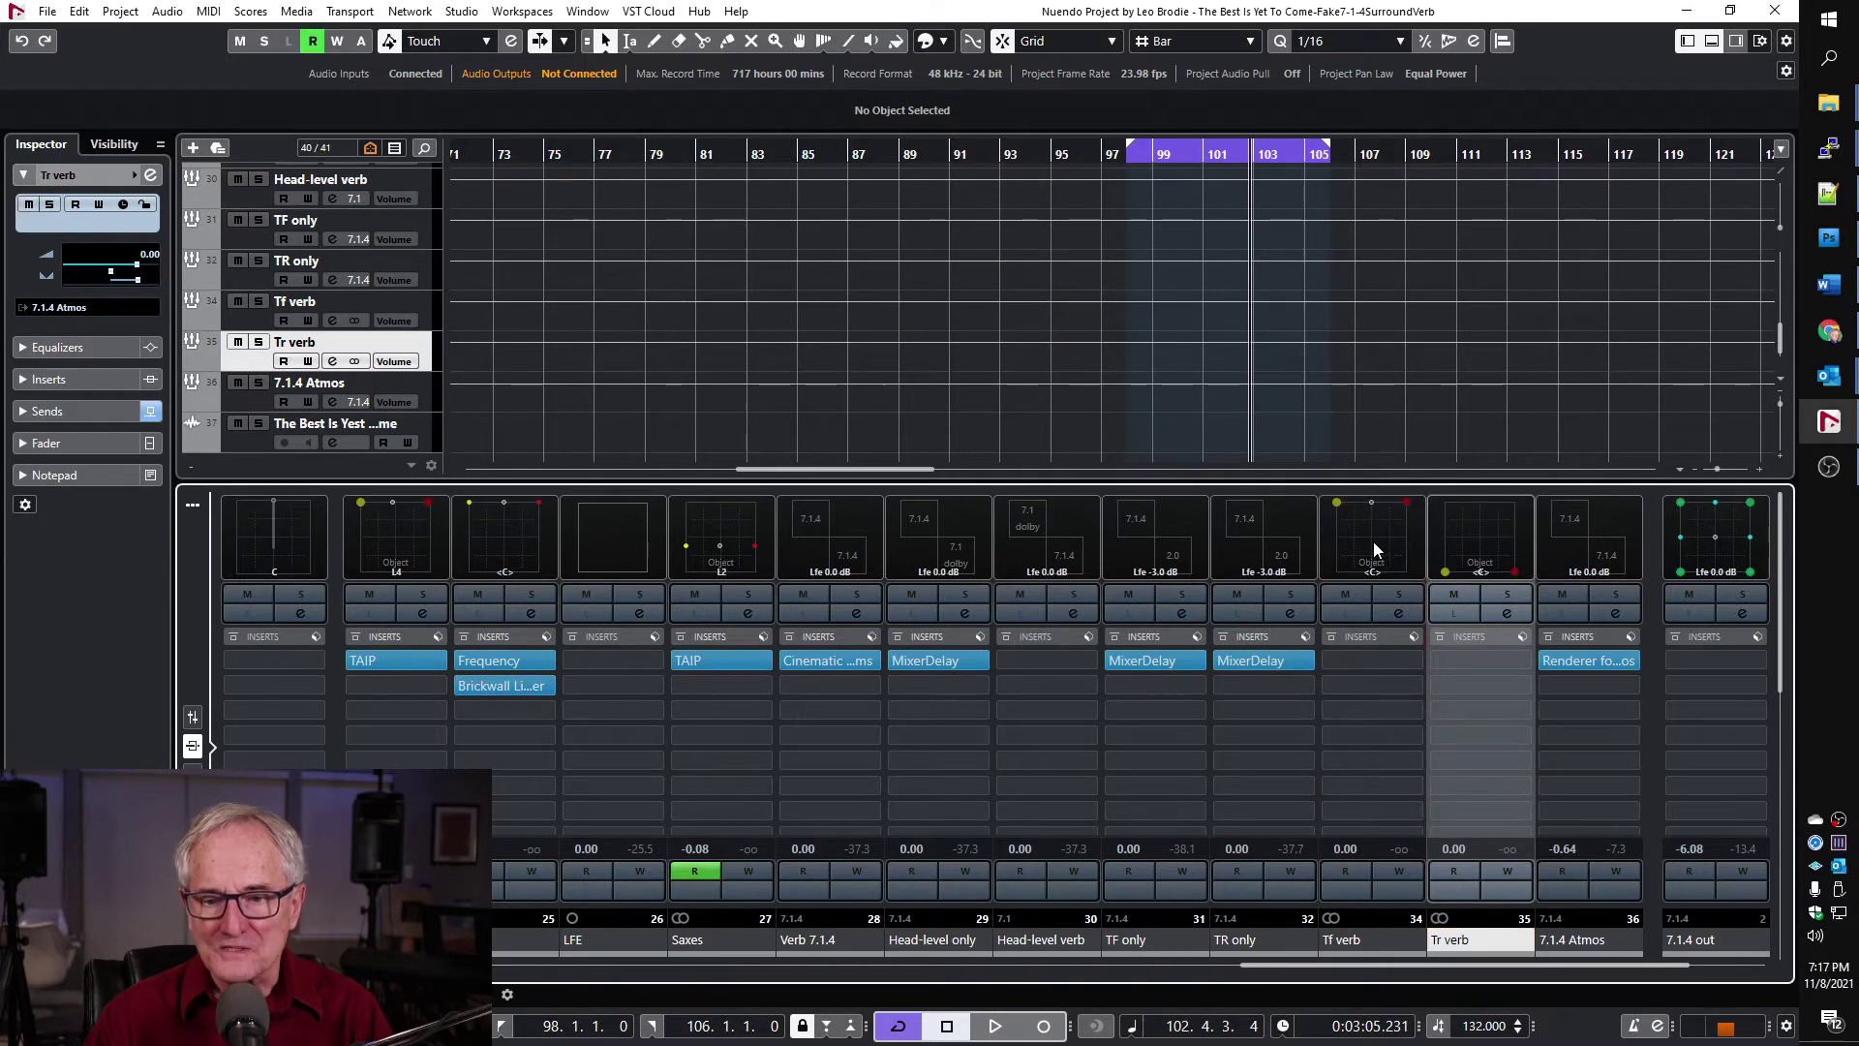
double_click(1373, 542)
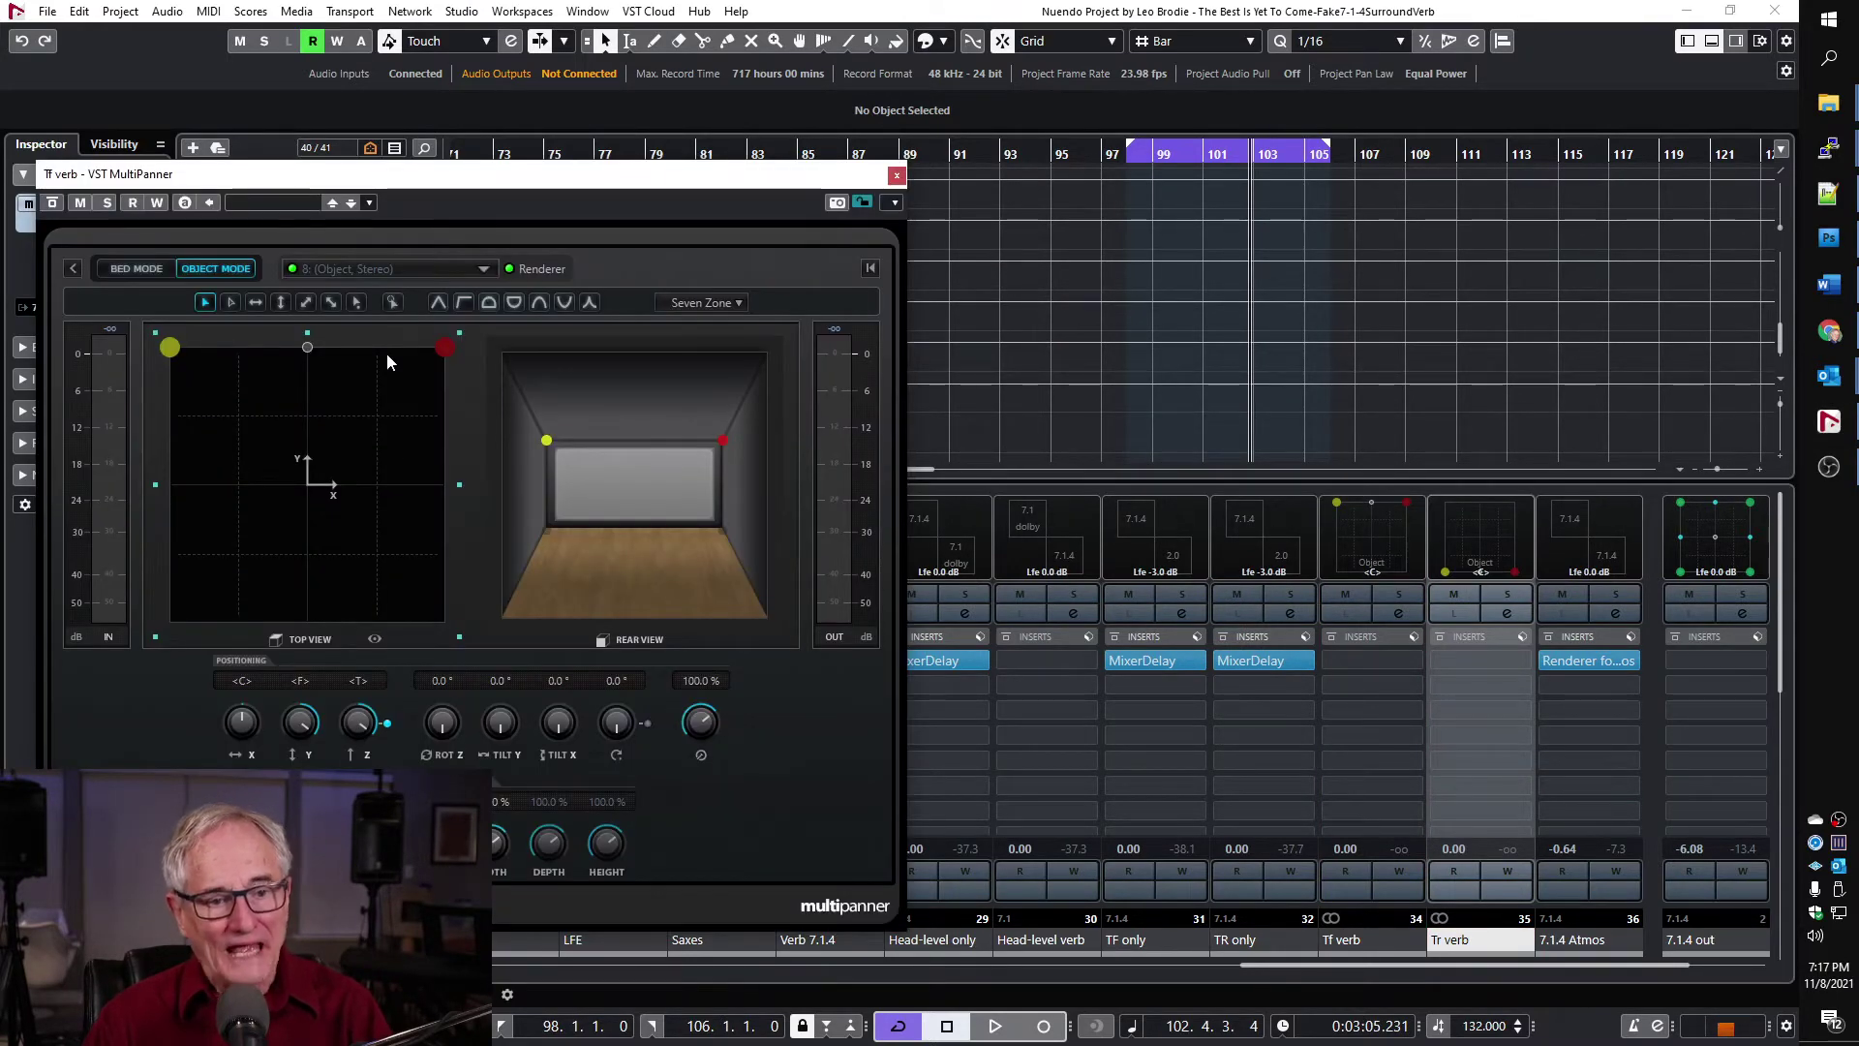
double_click(1503, 529)
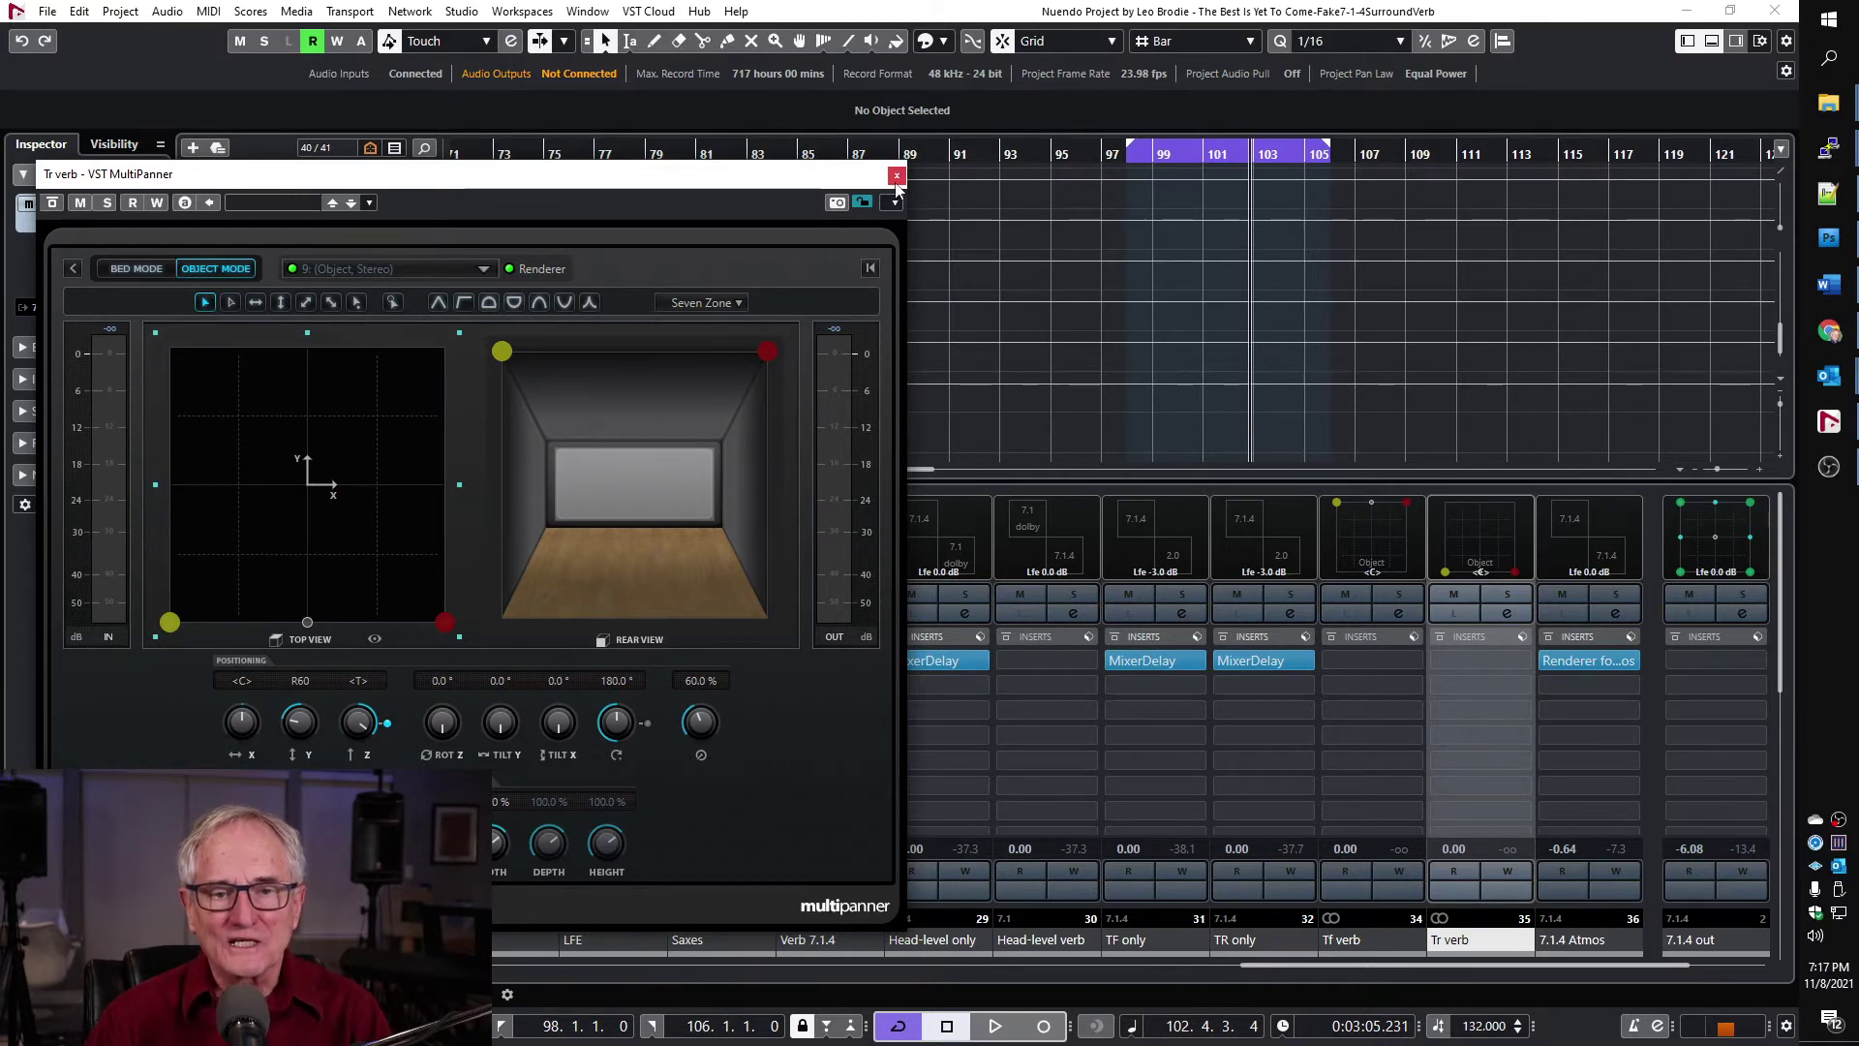
key("Up")
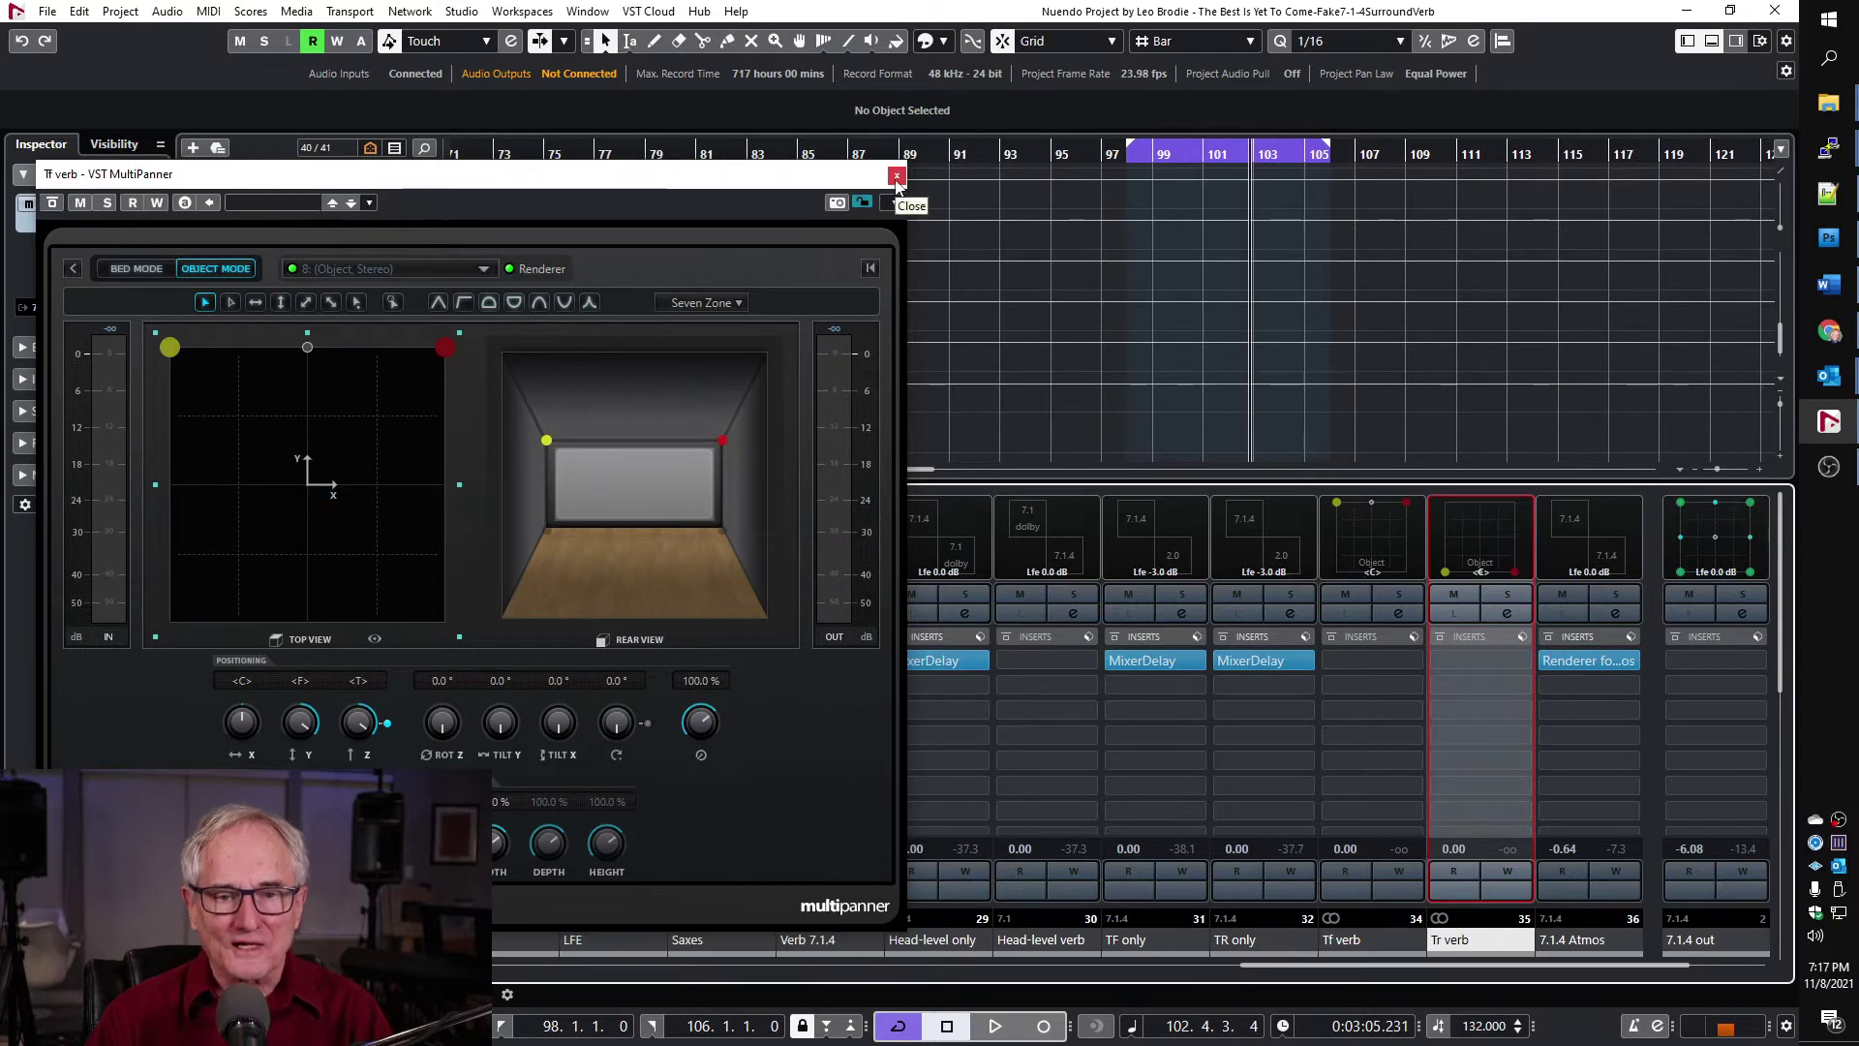
left_click(896, 176)
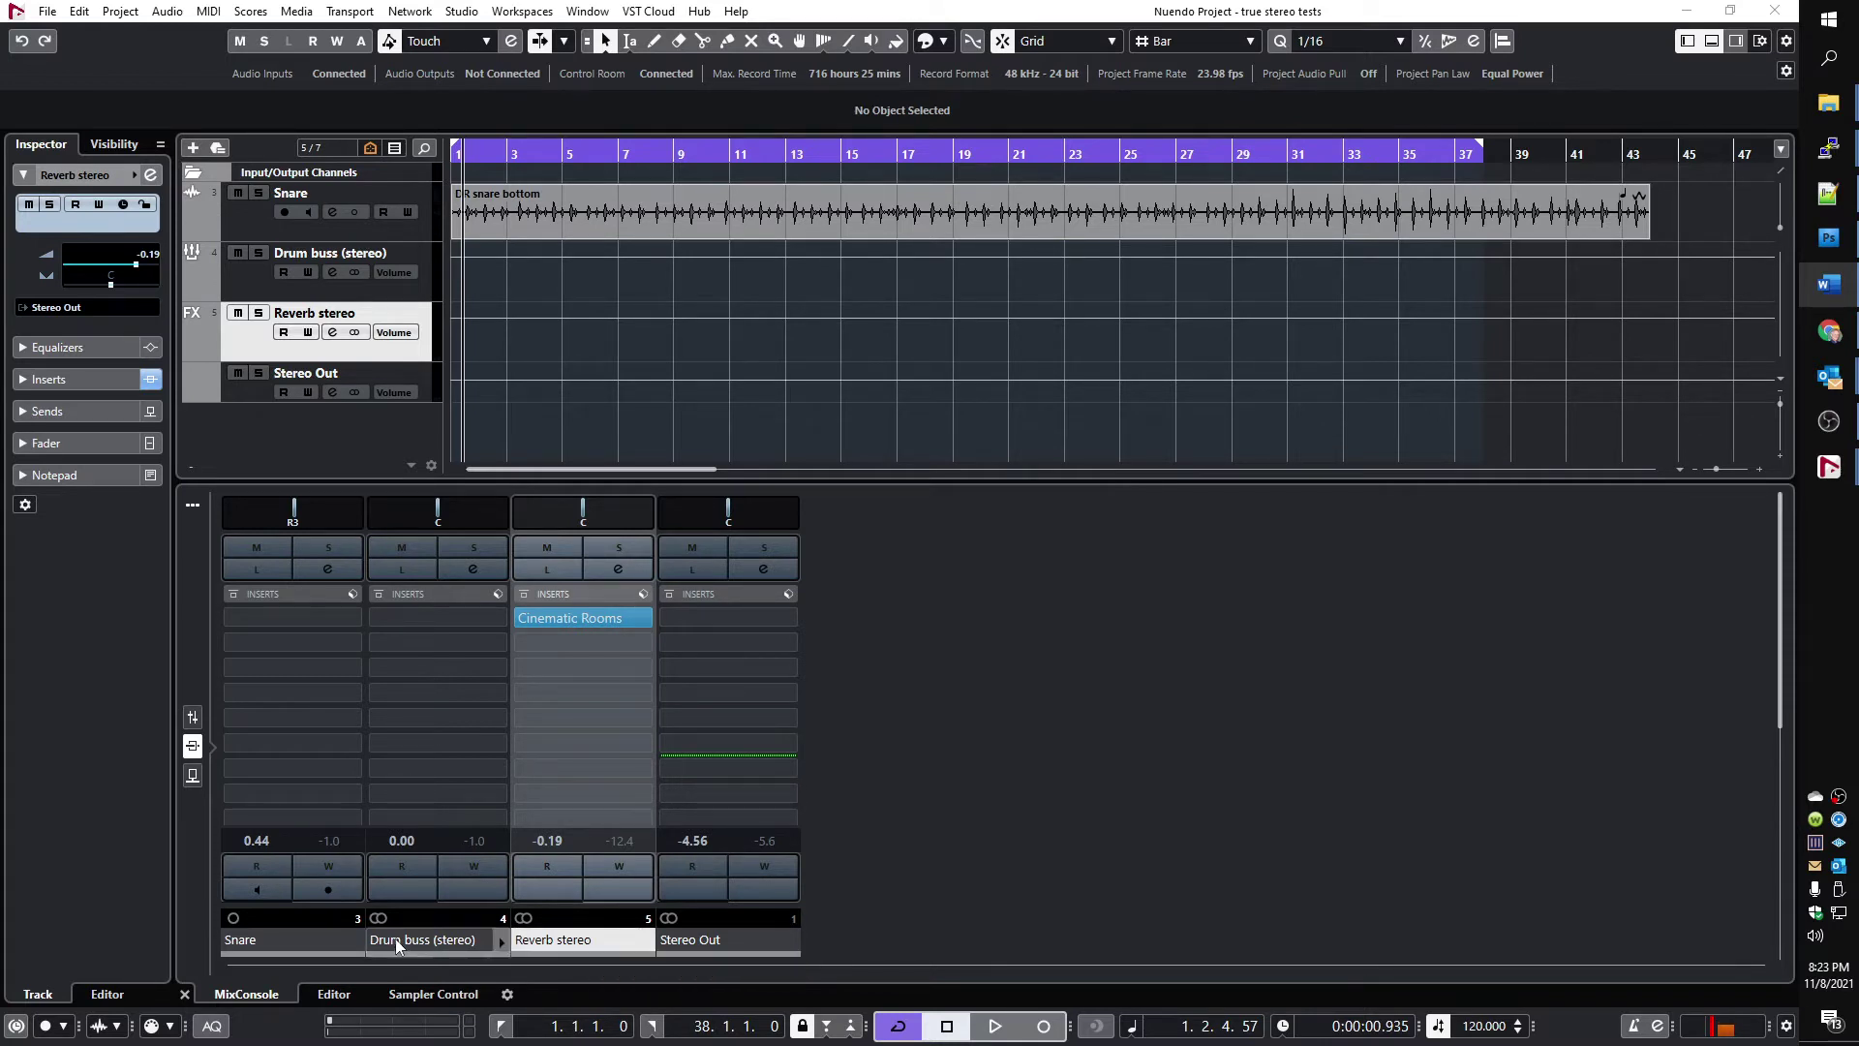
Select the Snare, Drum buss (stereo), Reverb stereo and Stereo Out channels, then start playback.
left_click(292, 941)
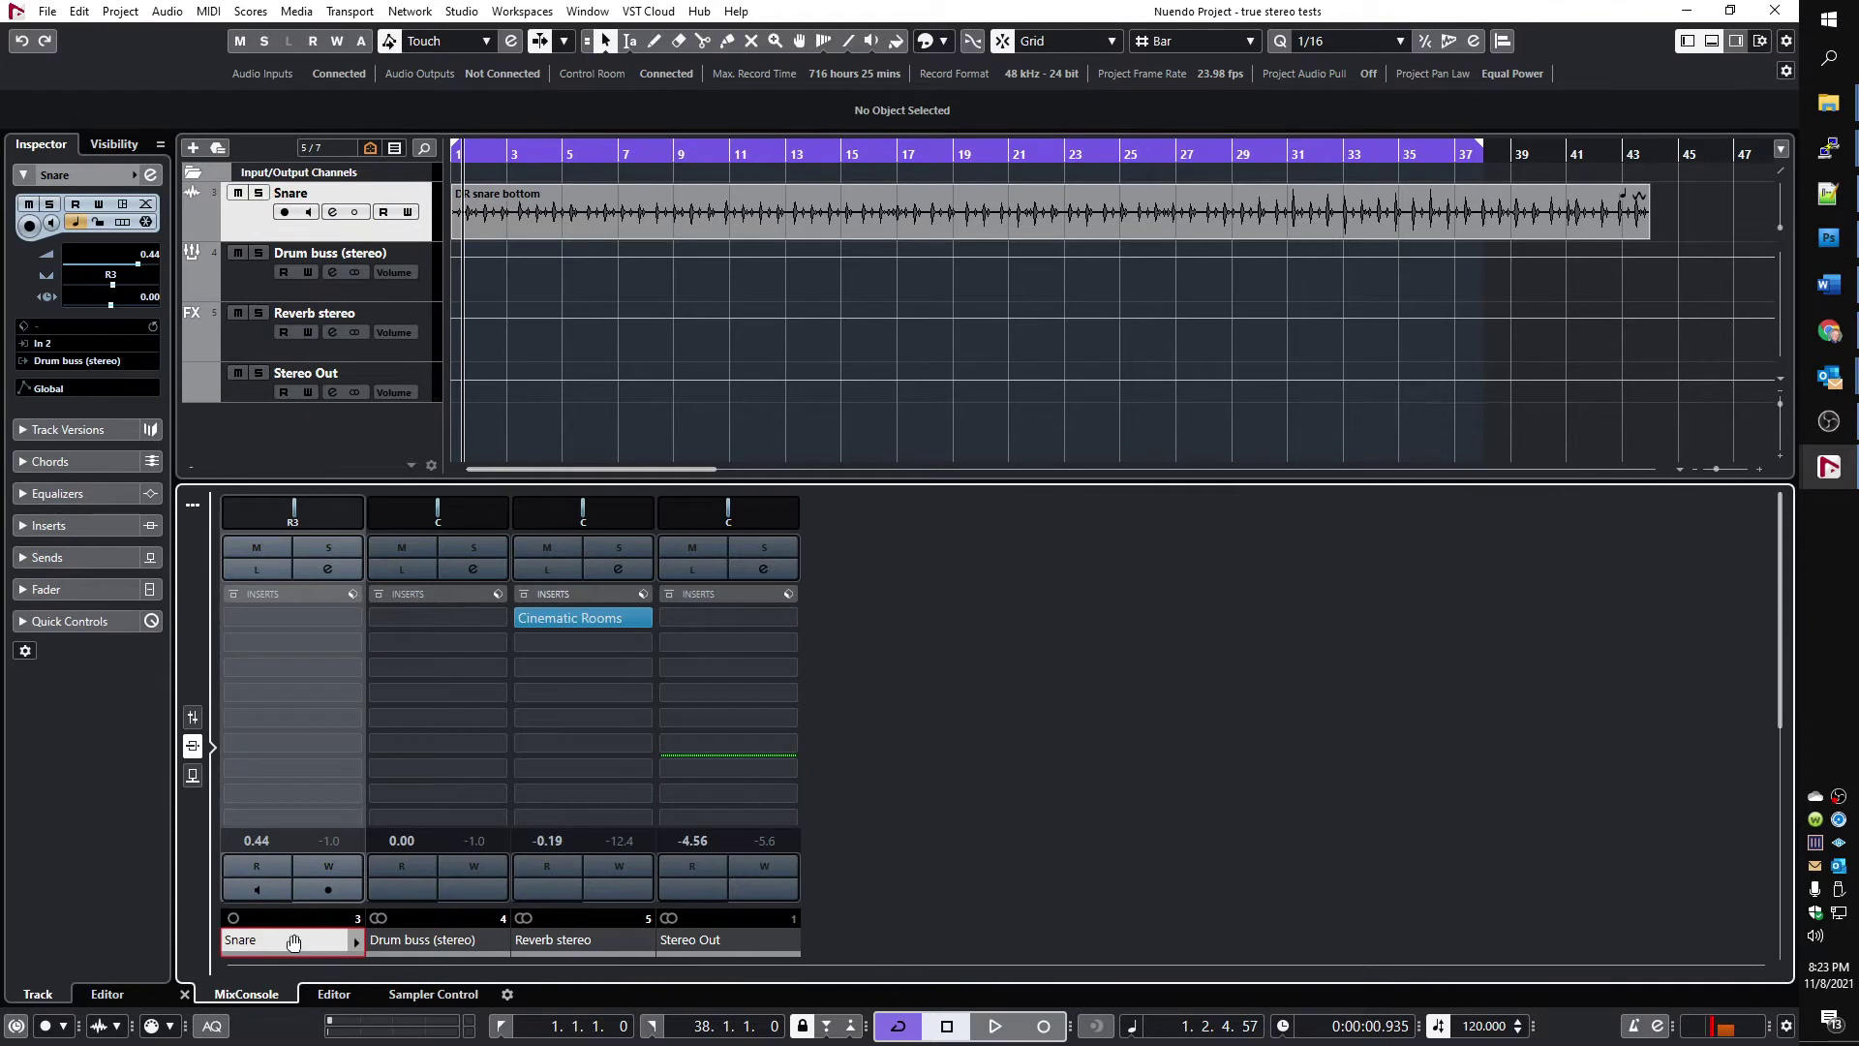
left_click(452, 943)
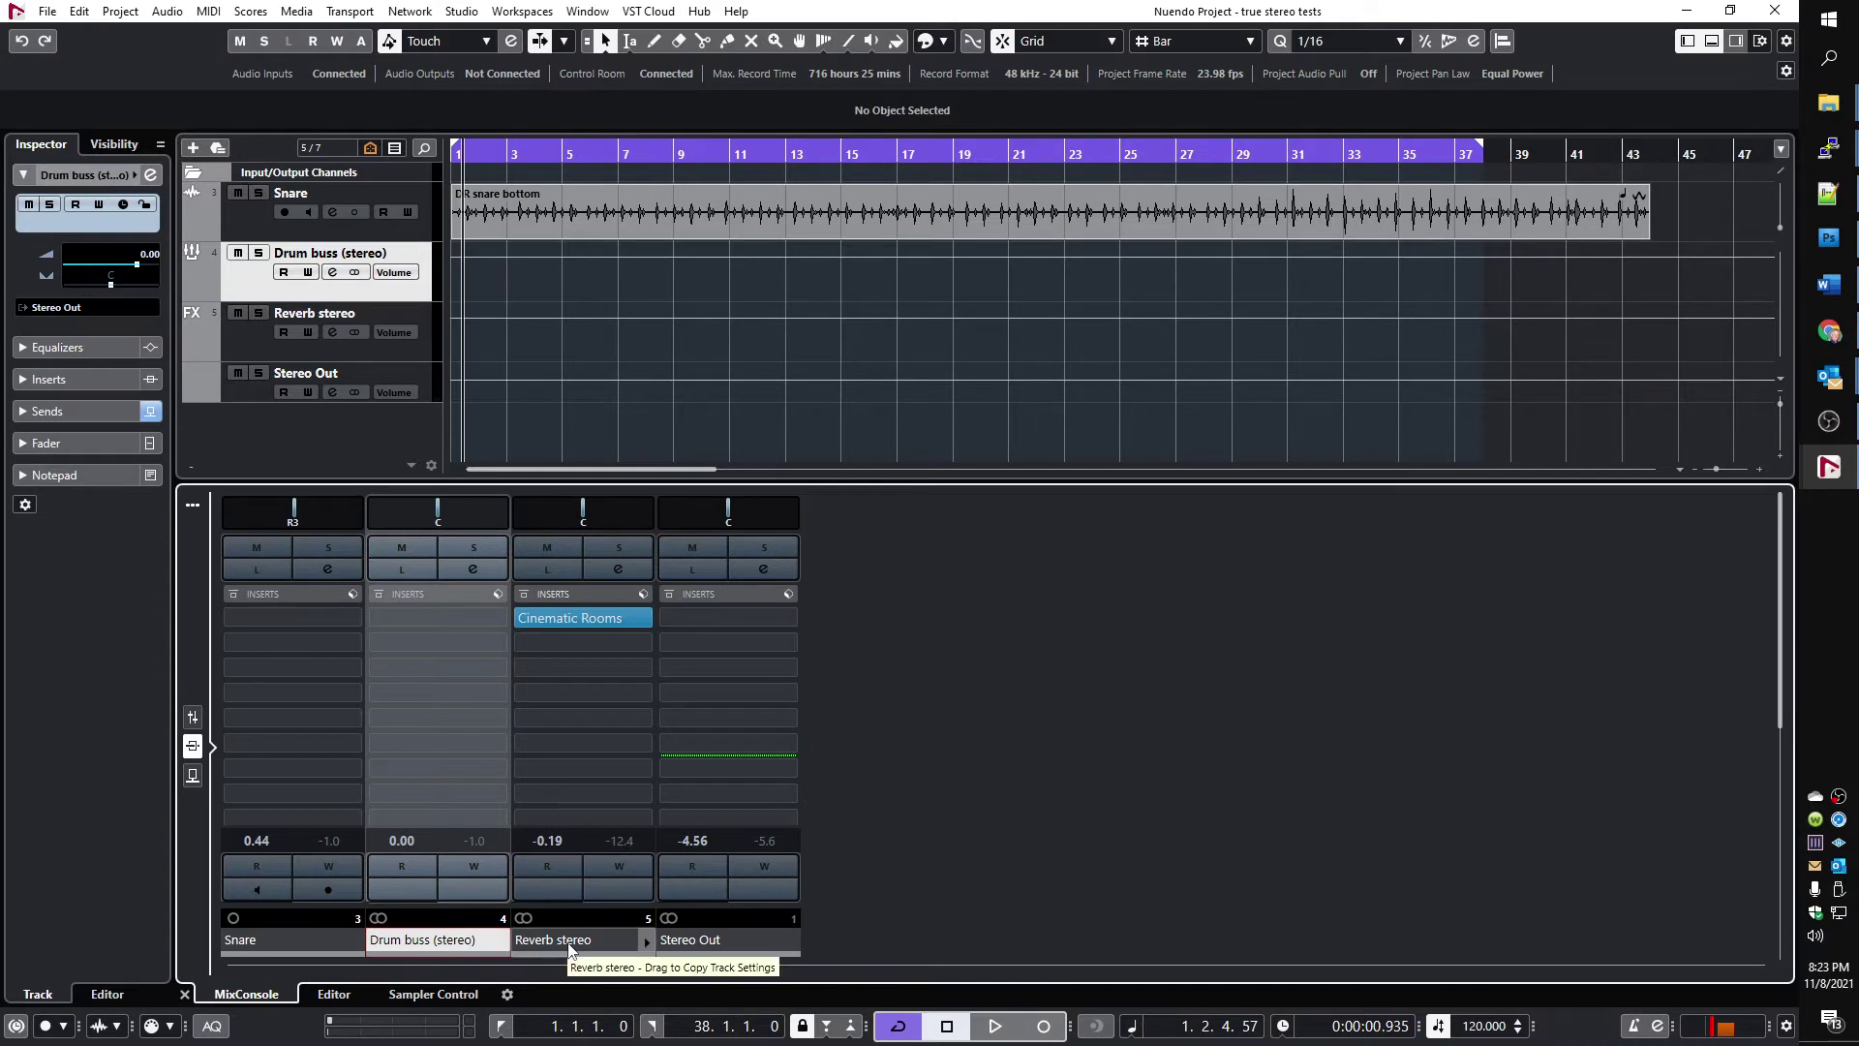
left_click(567, 945)
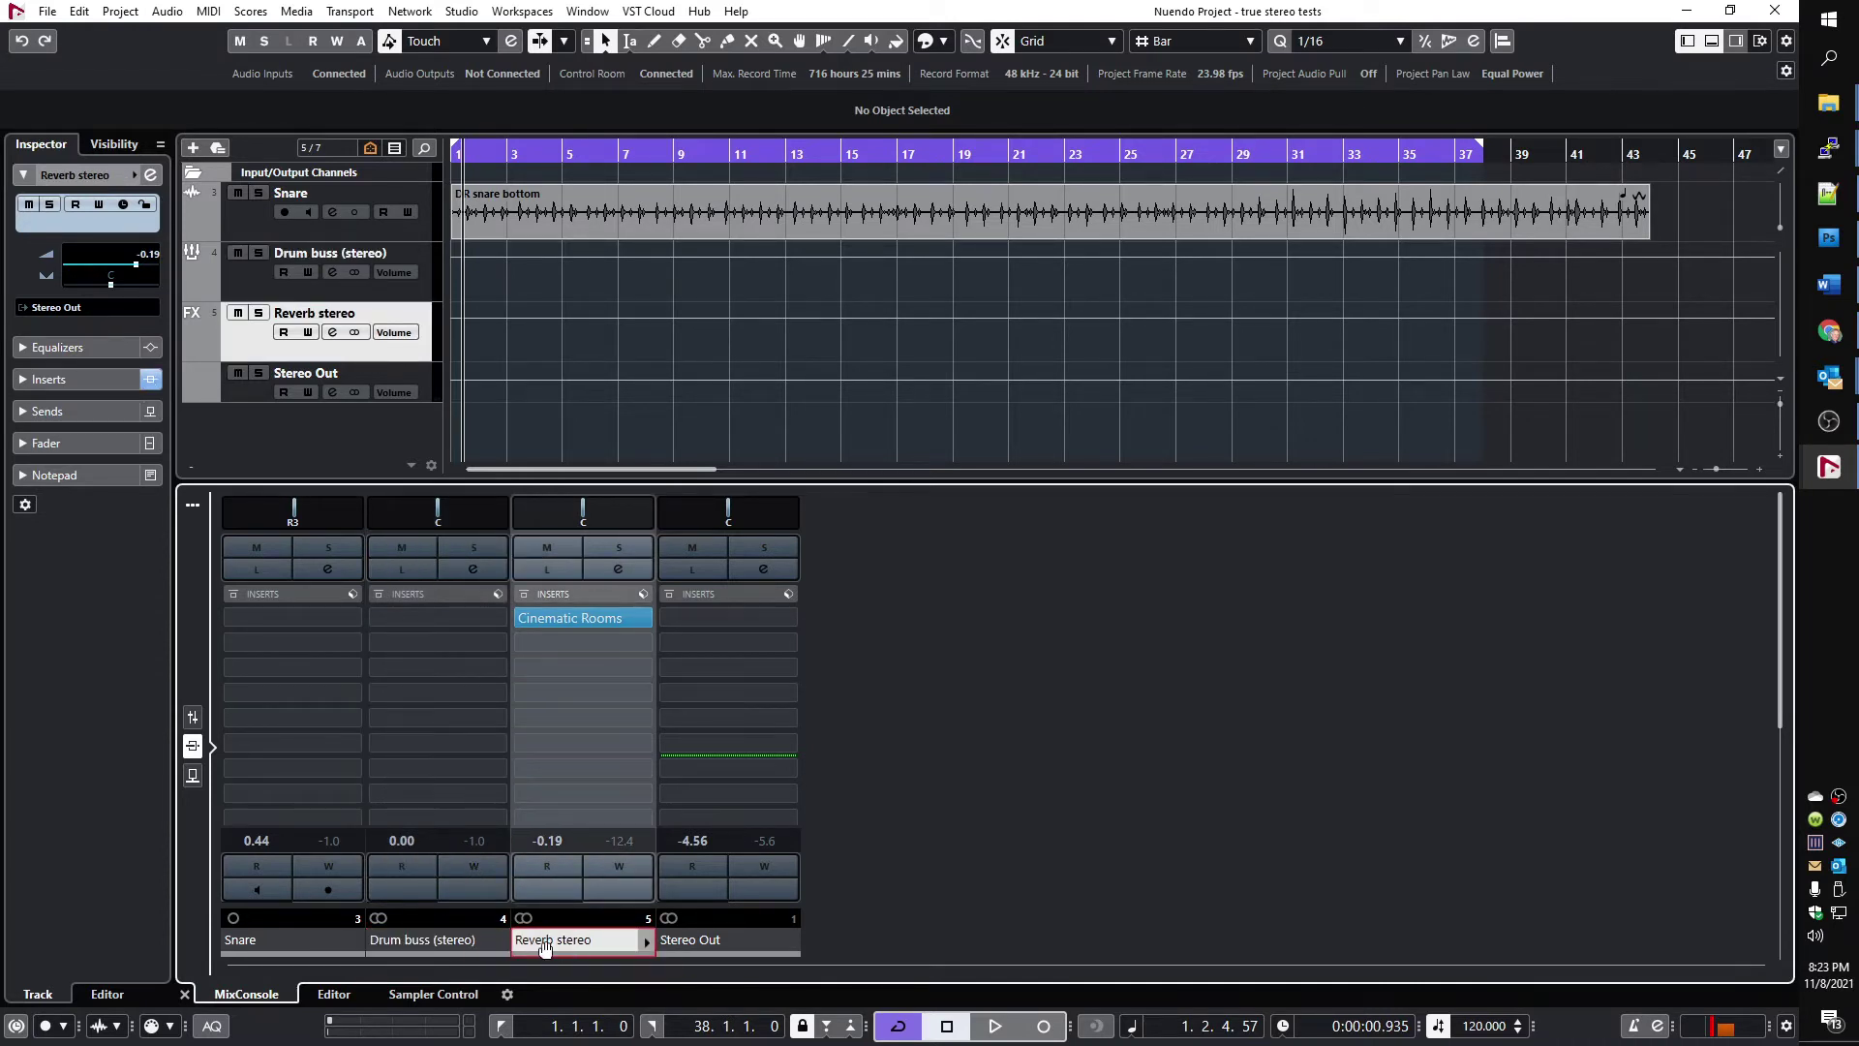
left_click(431, 943)
left_click(742, 943)
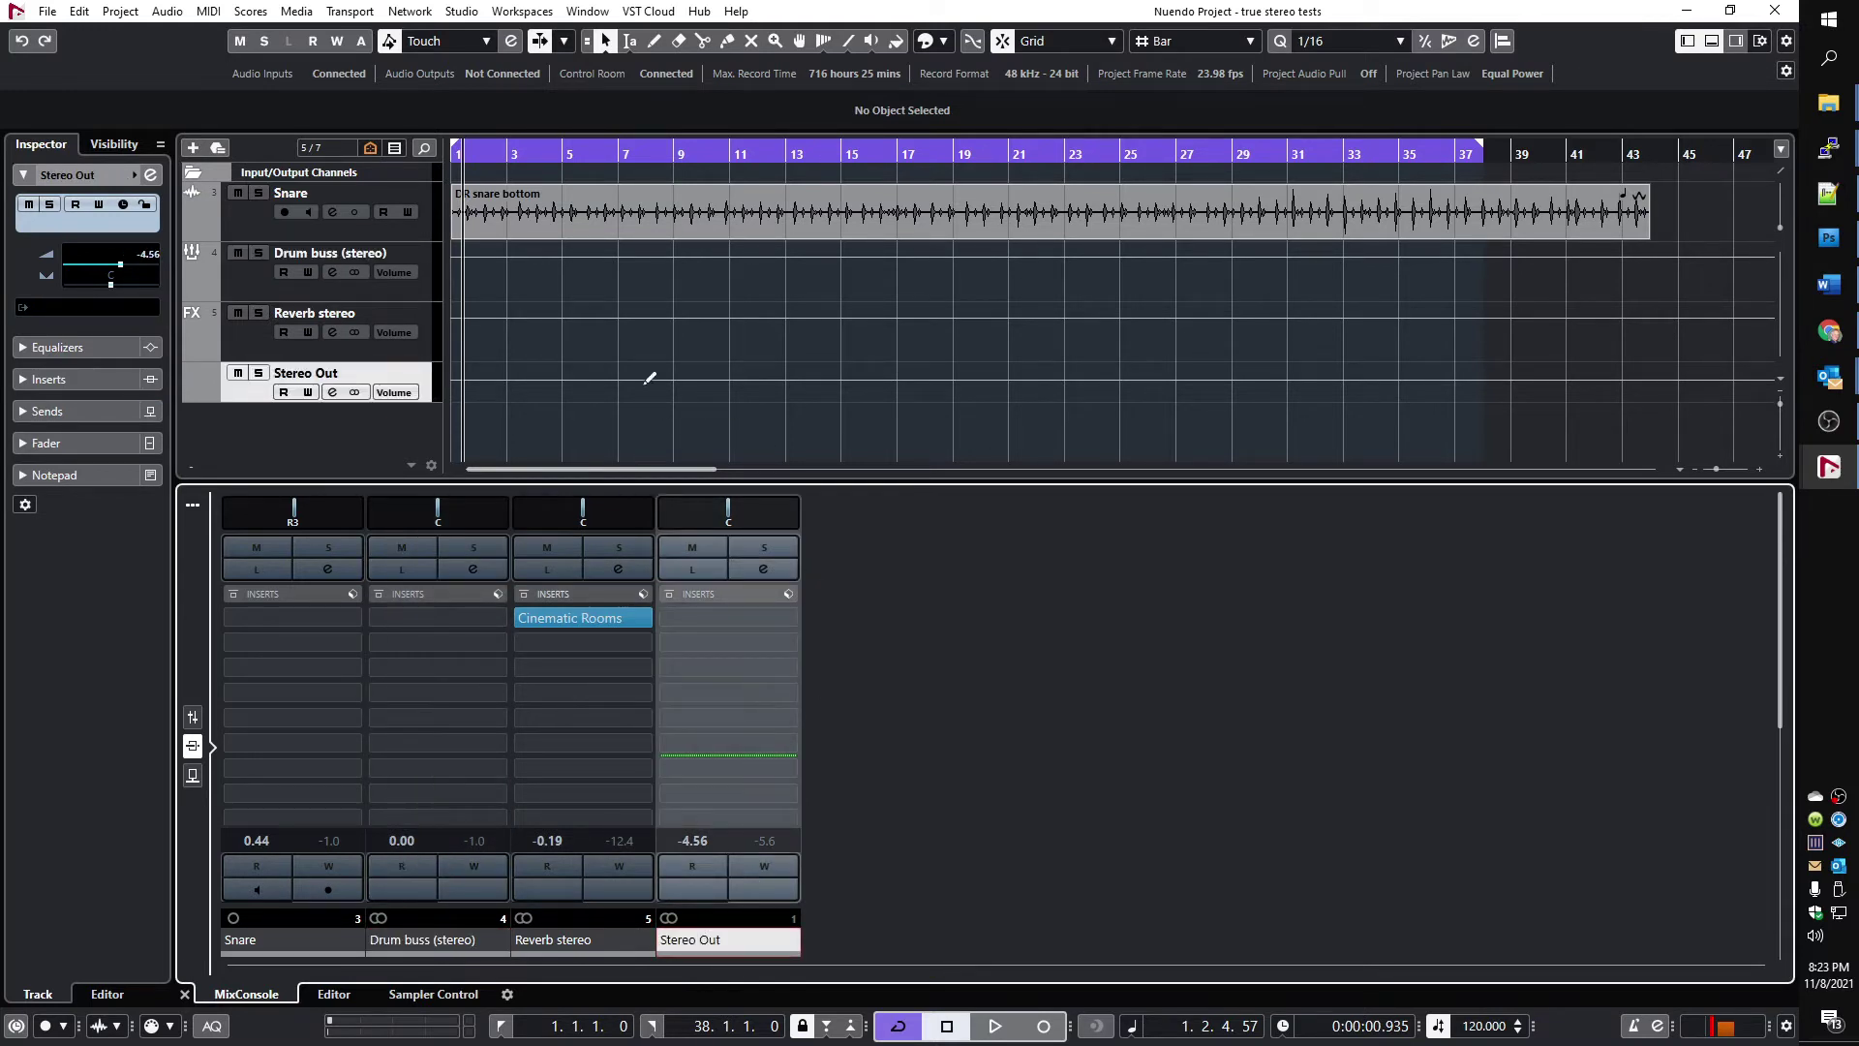
key("space")
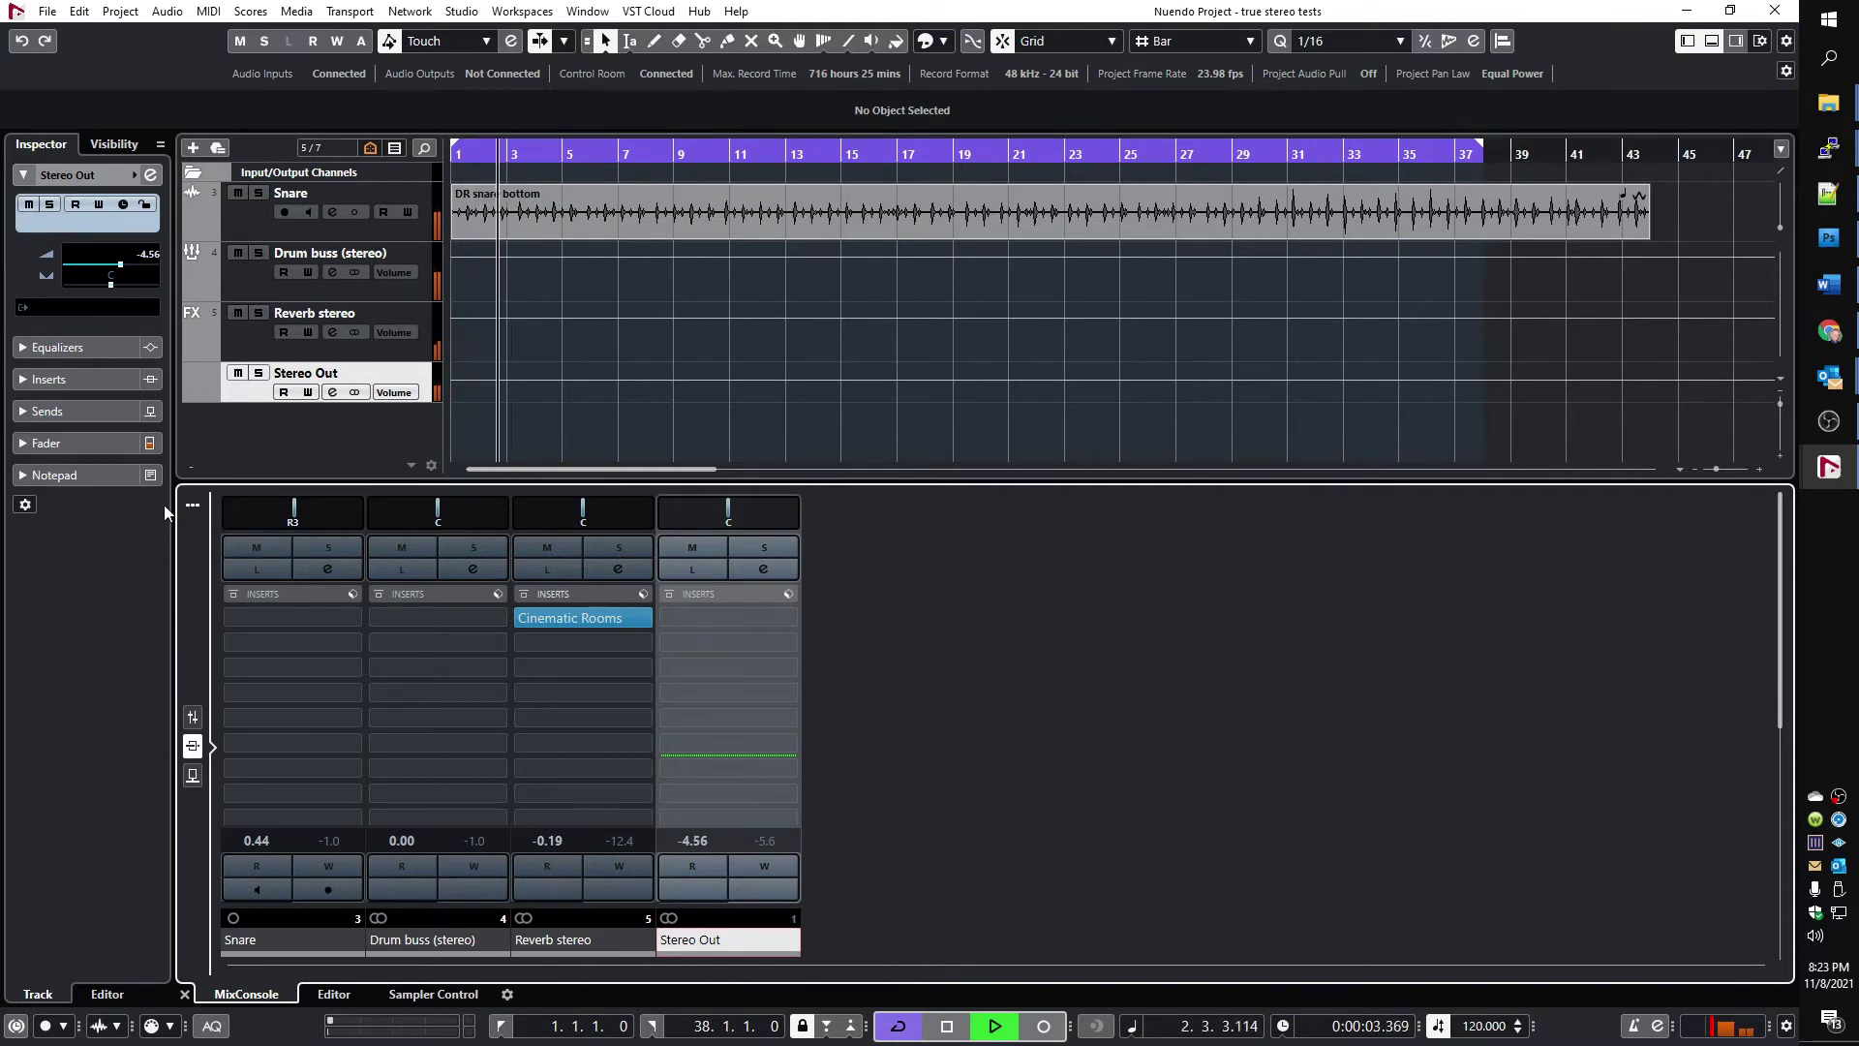
Sweep the Snare pan from left to right to R27 while listening to the Reverb stereo return.
left_click_drag(218, 514, 261, 515)
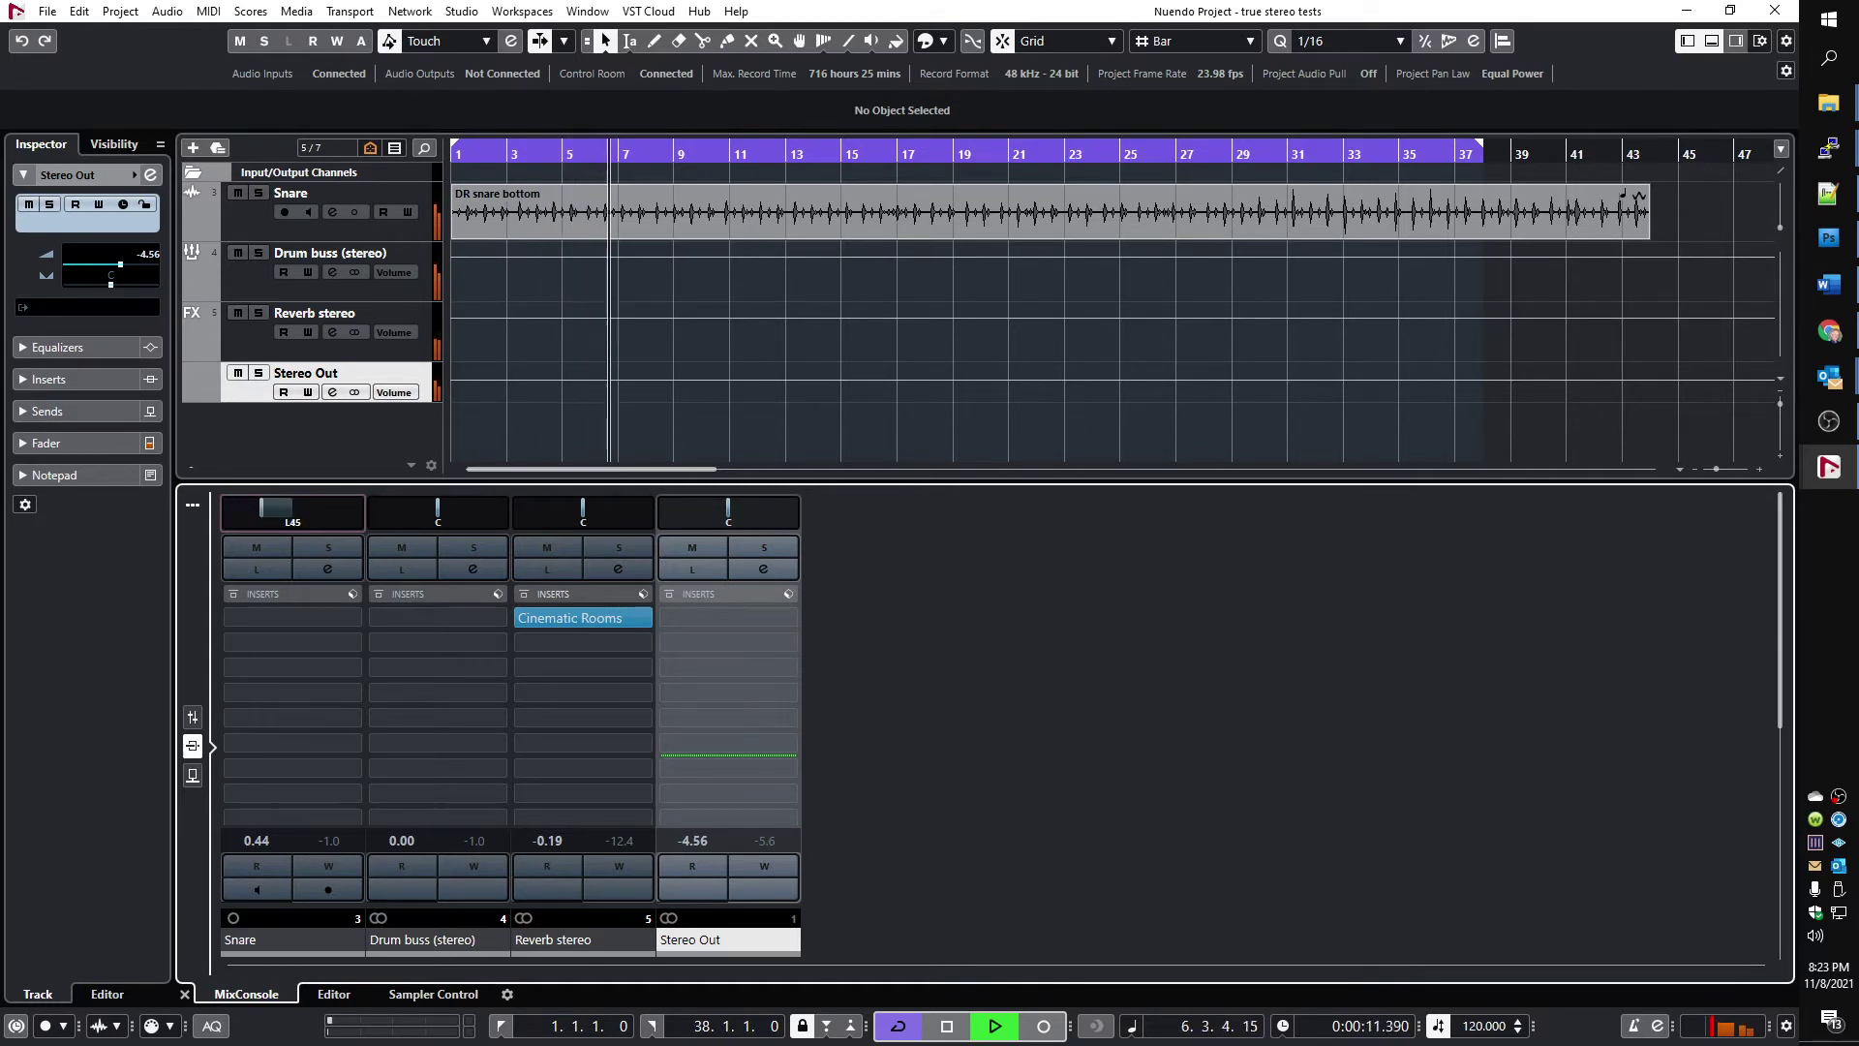
left_click_drag(261, 514, 293, 514)
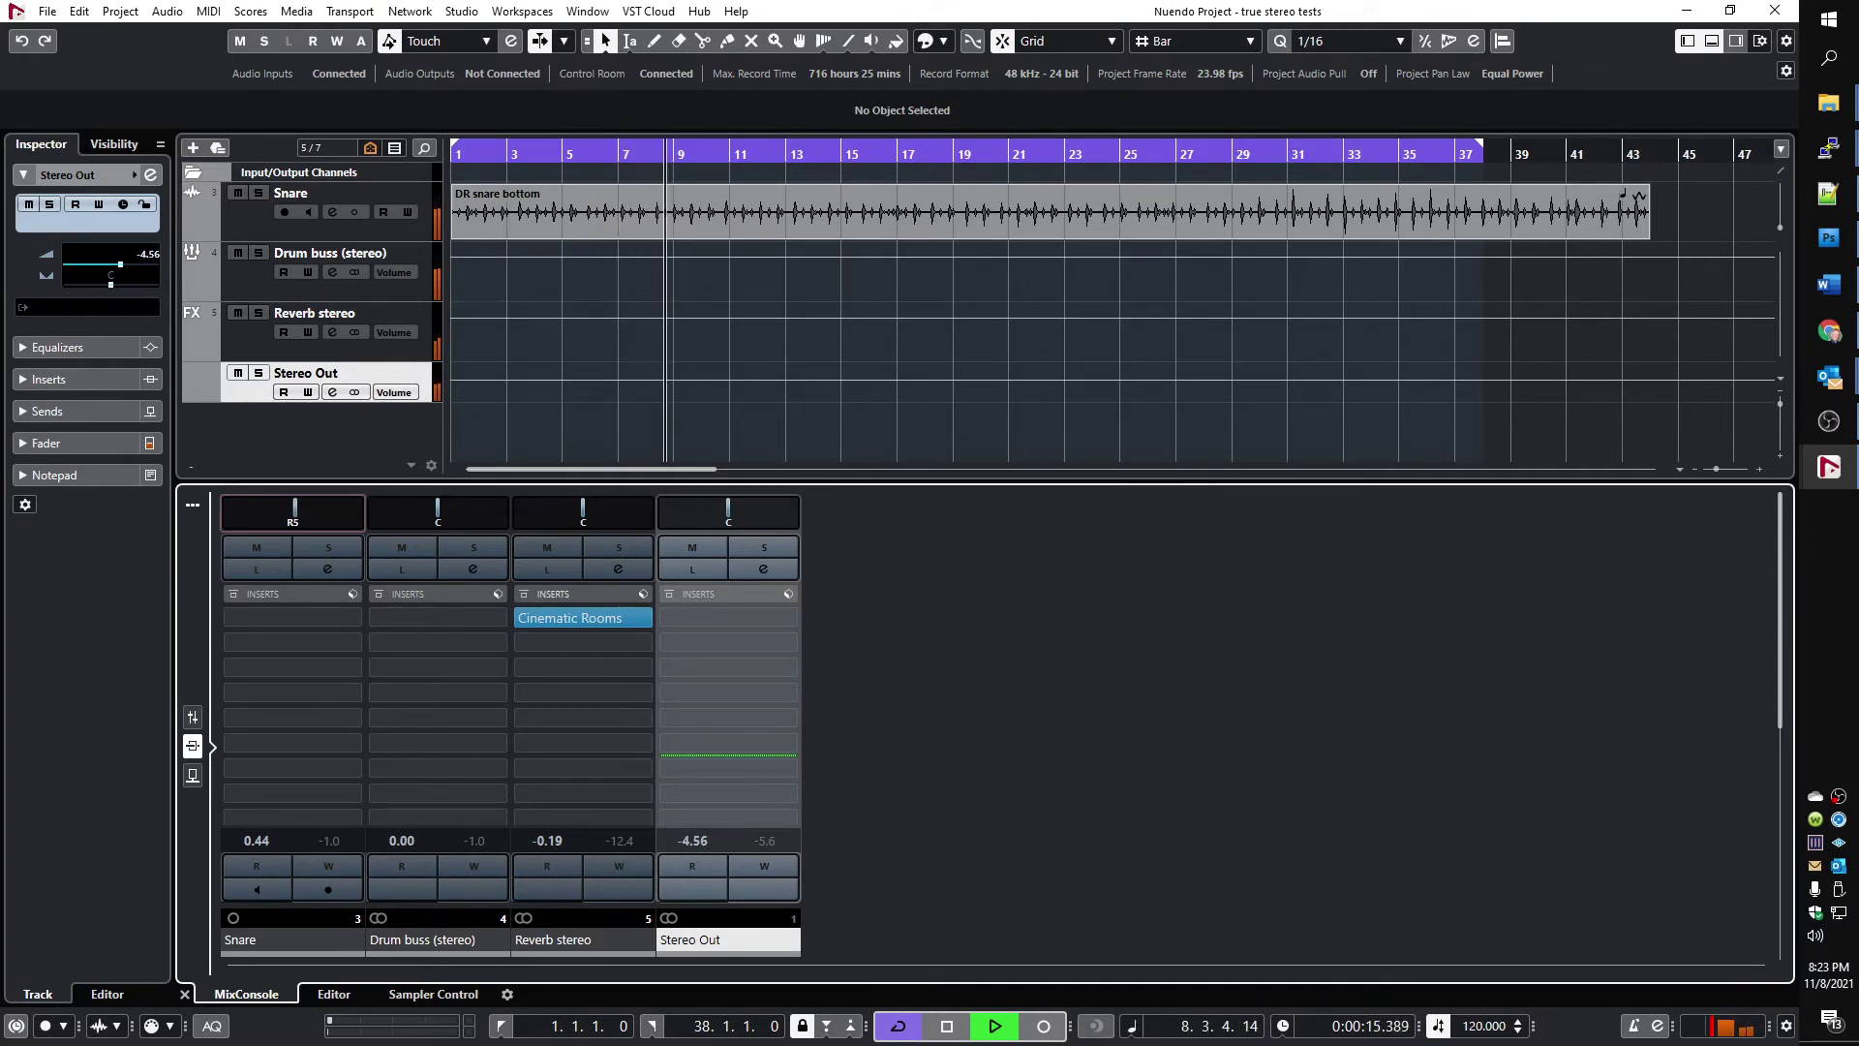
left_click_drag(293, 514, 360, 514)
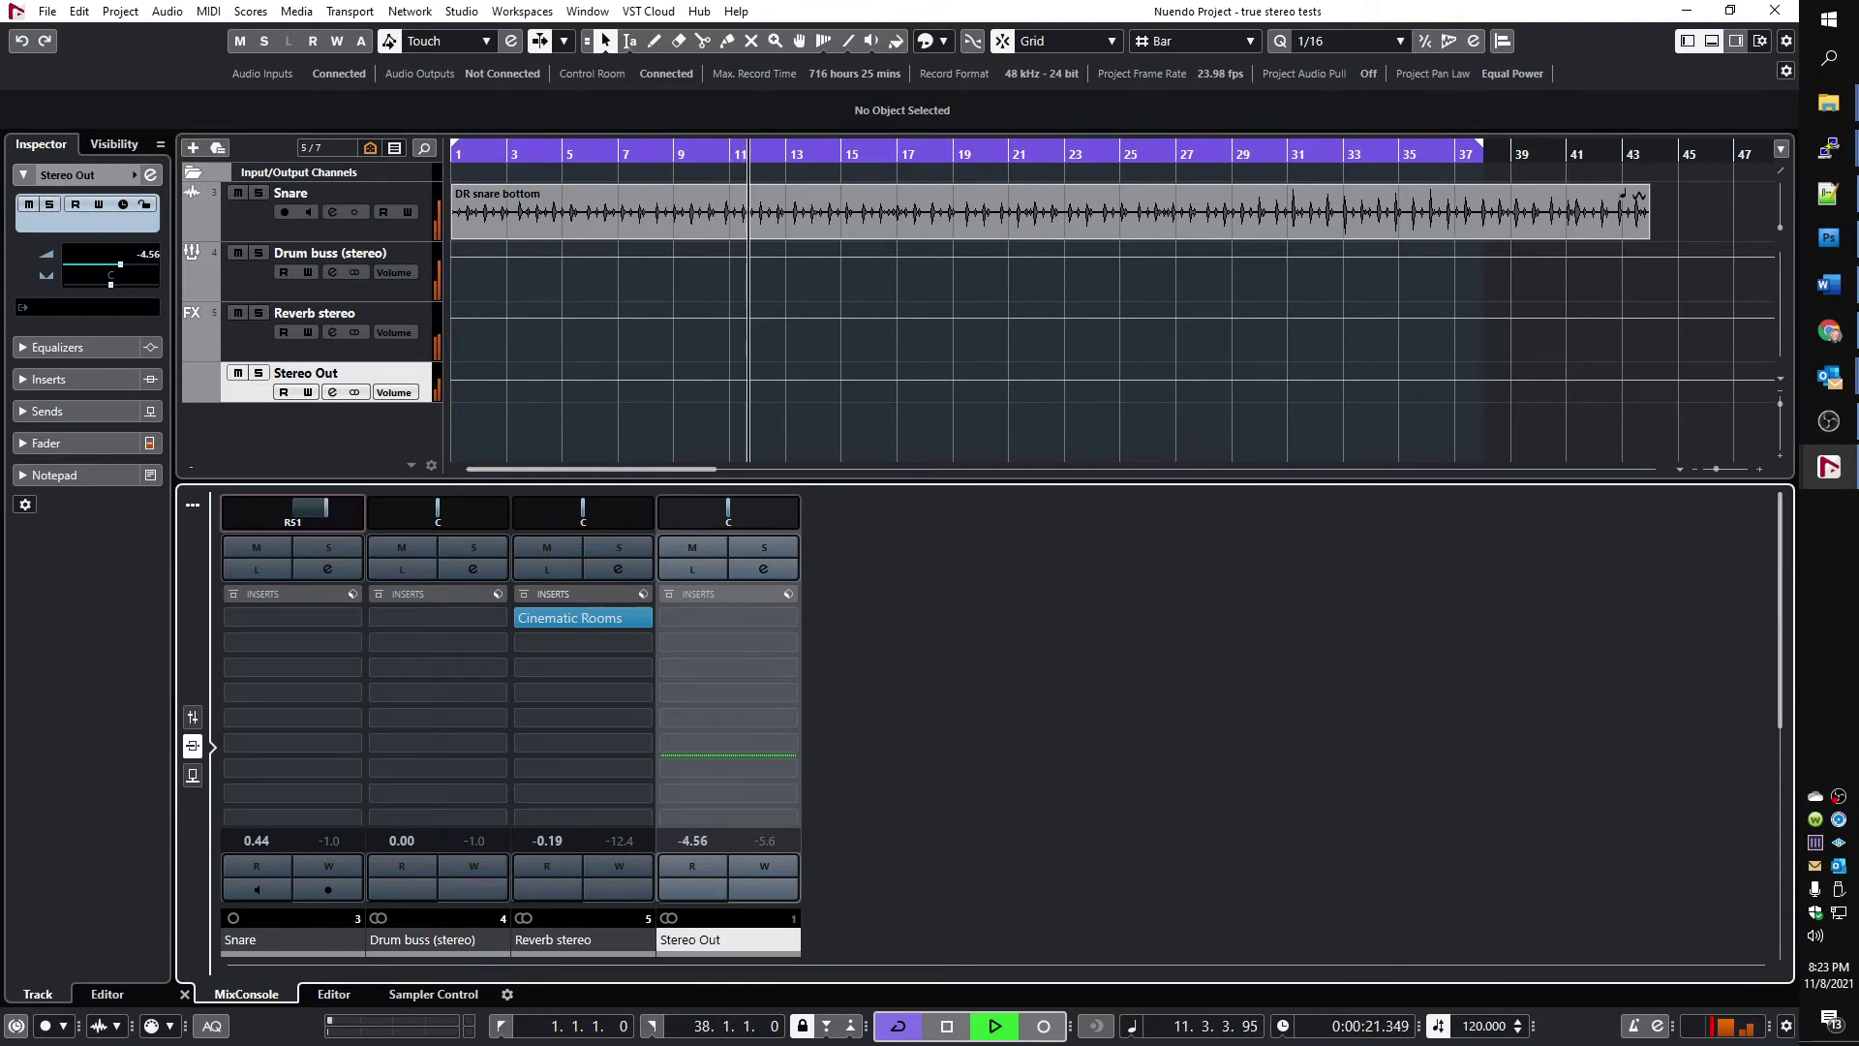
left_click(547, 568)
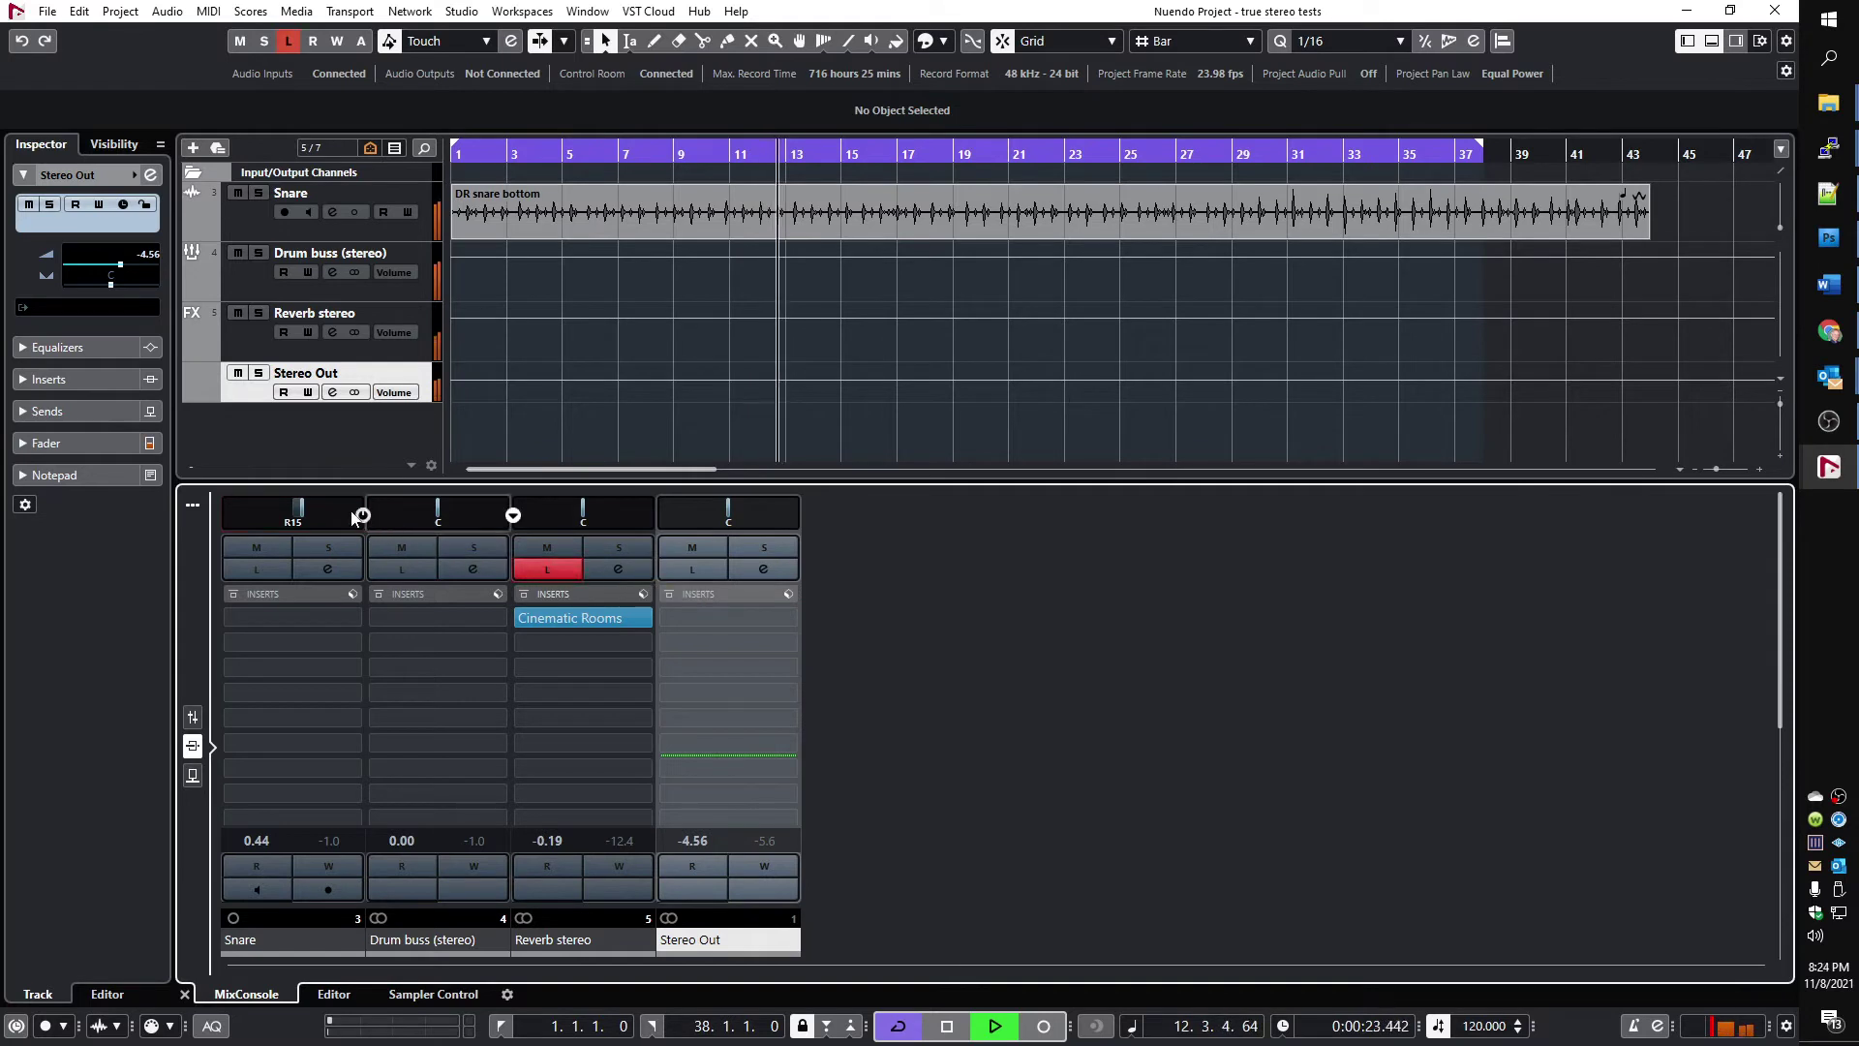
left_click_drag(353, 518, 383, 518)
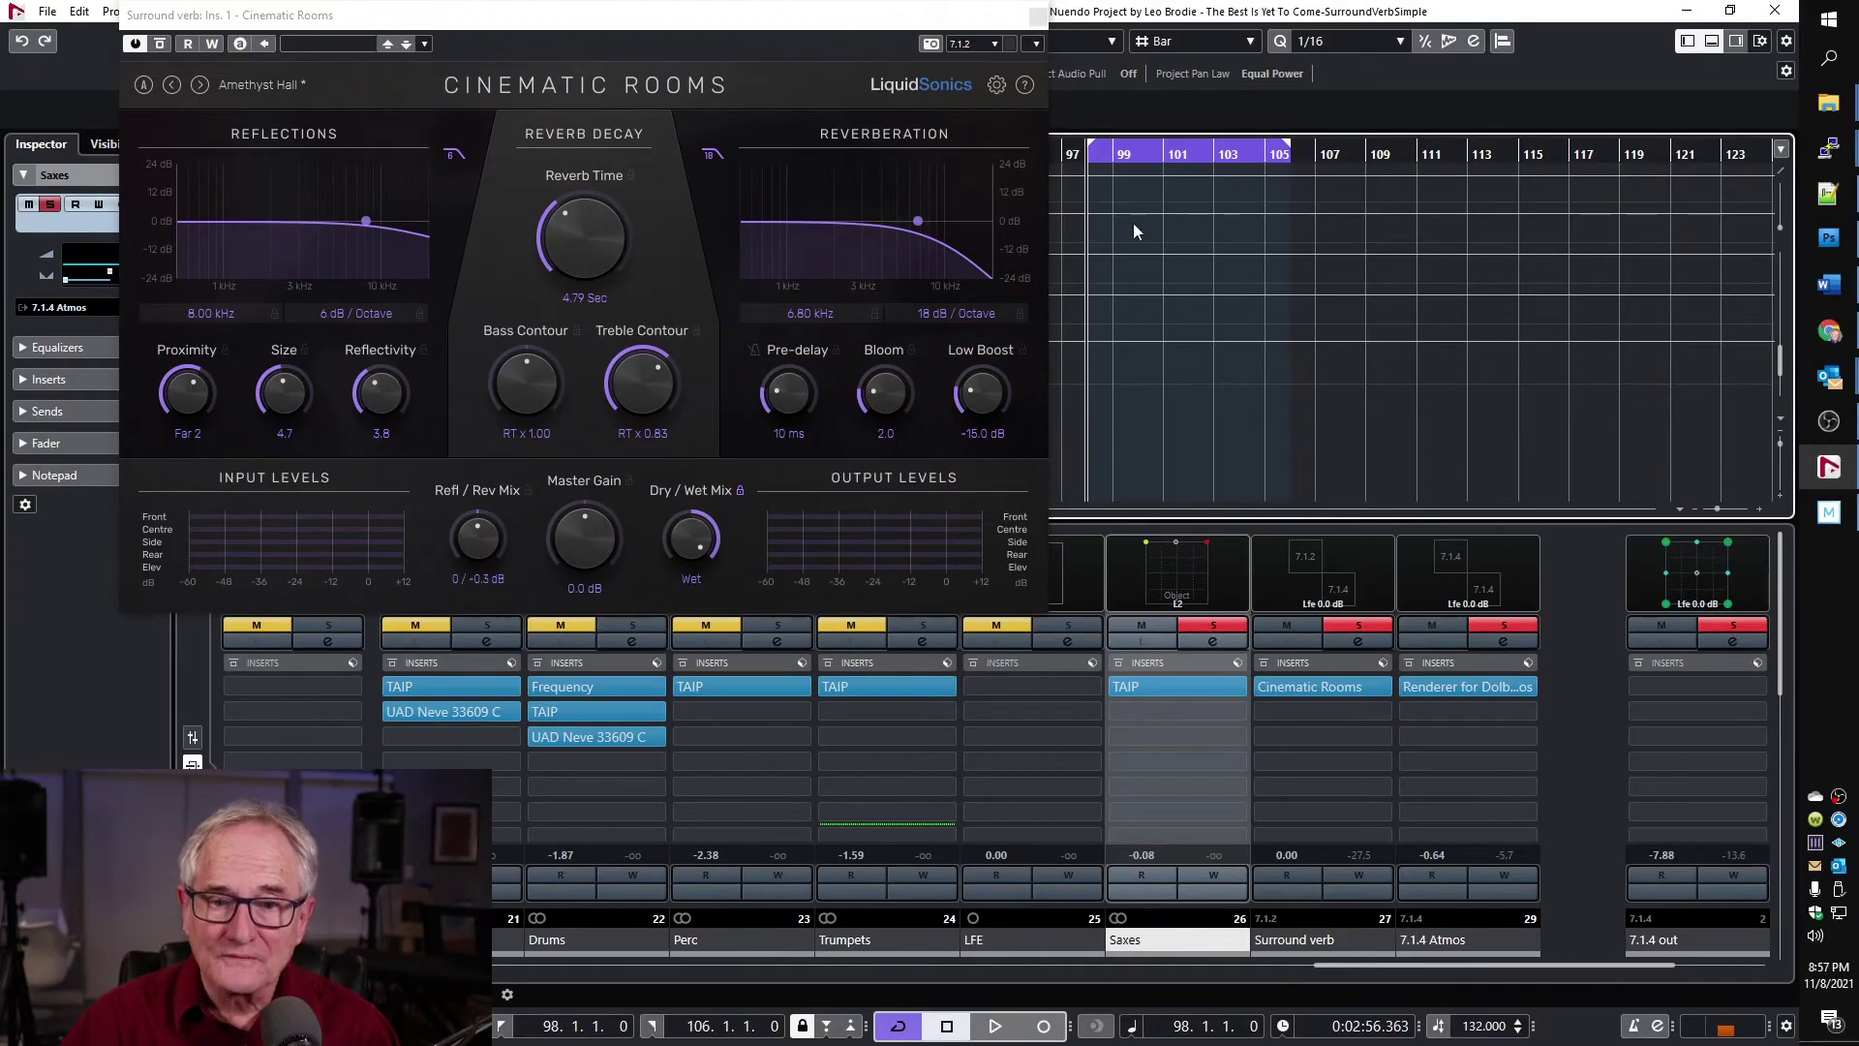
Play from bar 98 and open the Cinematic Rooms settings menu to show Configuration.
key("space")
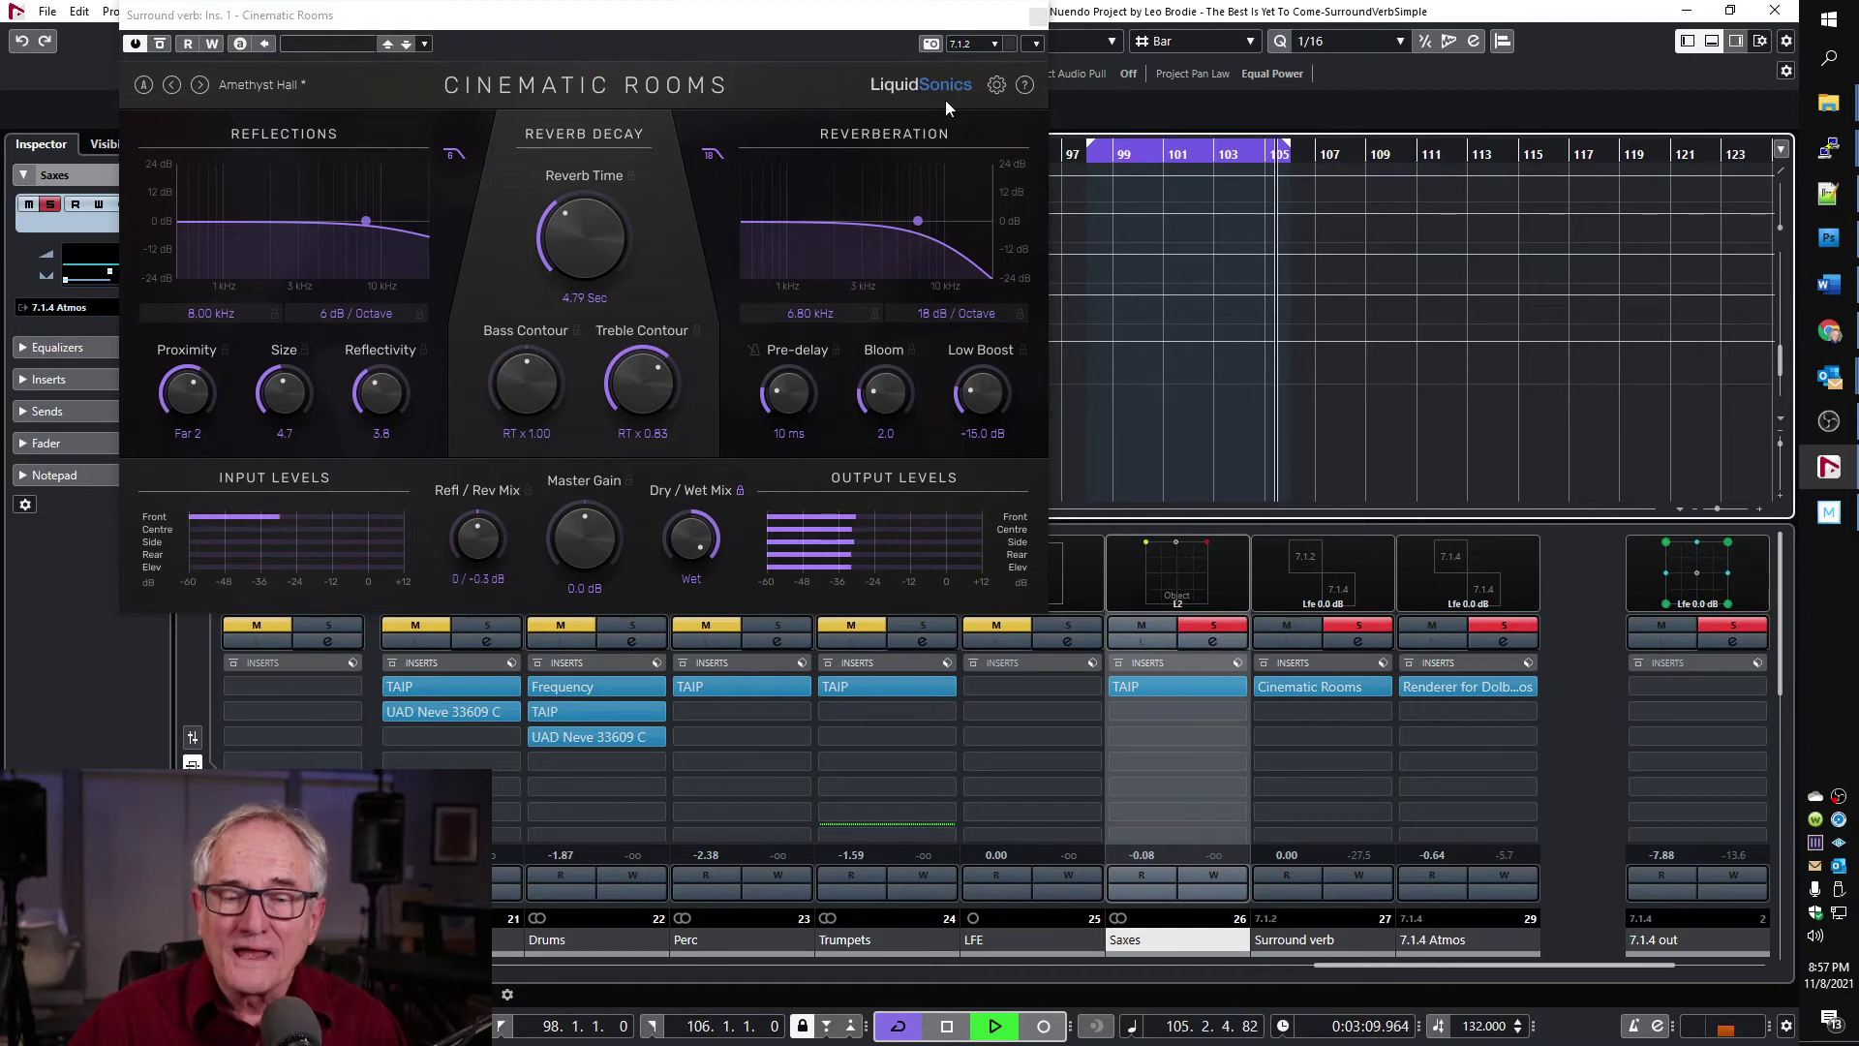
left_click(996, 84)
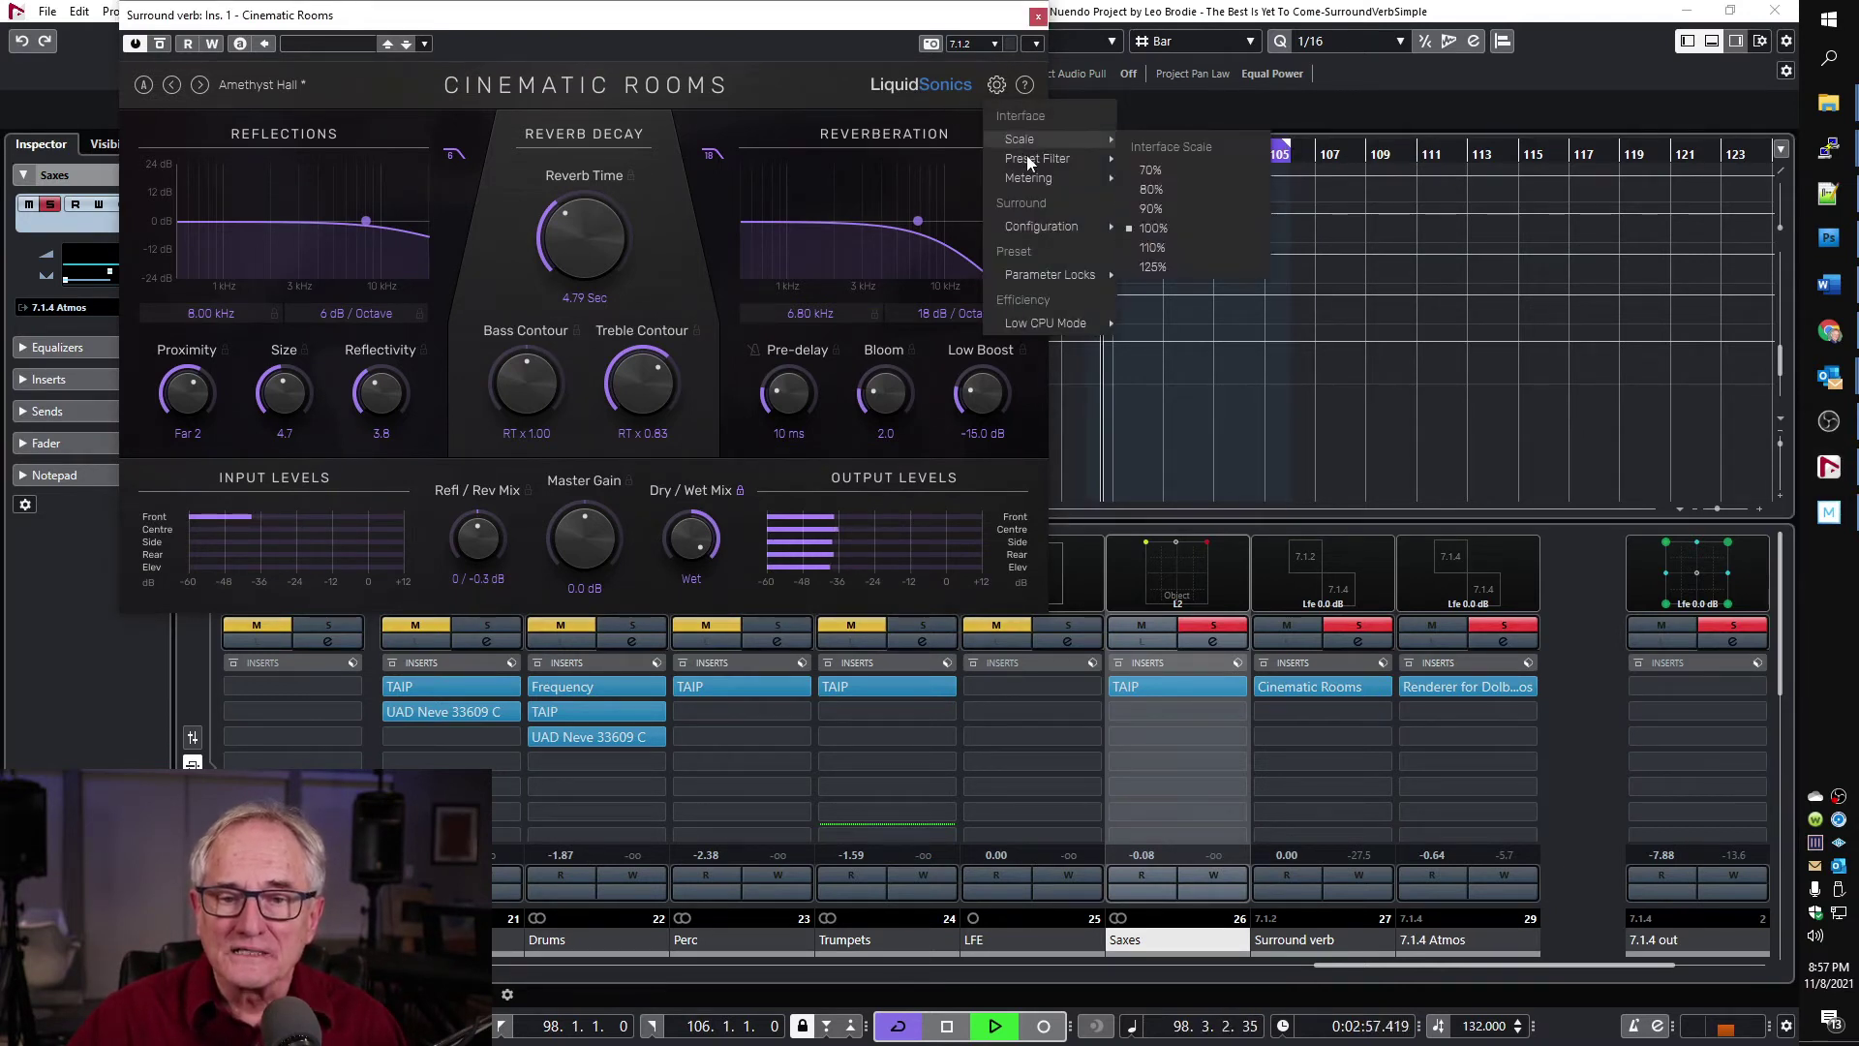
mouse_move(1030, 229)
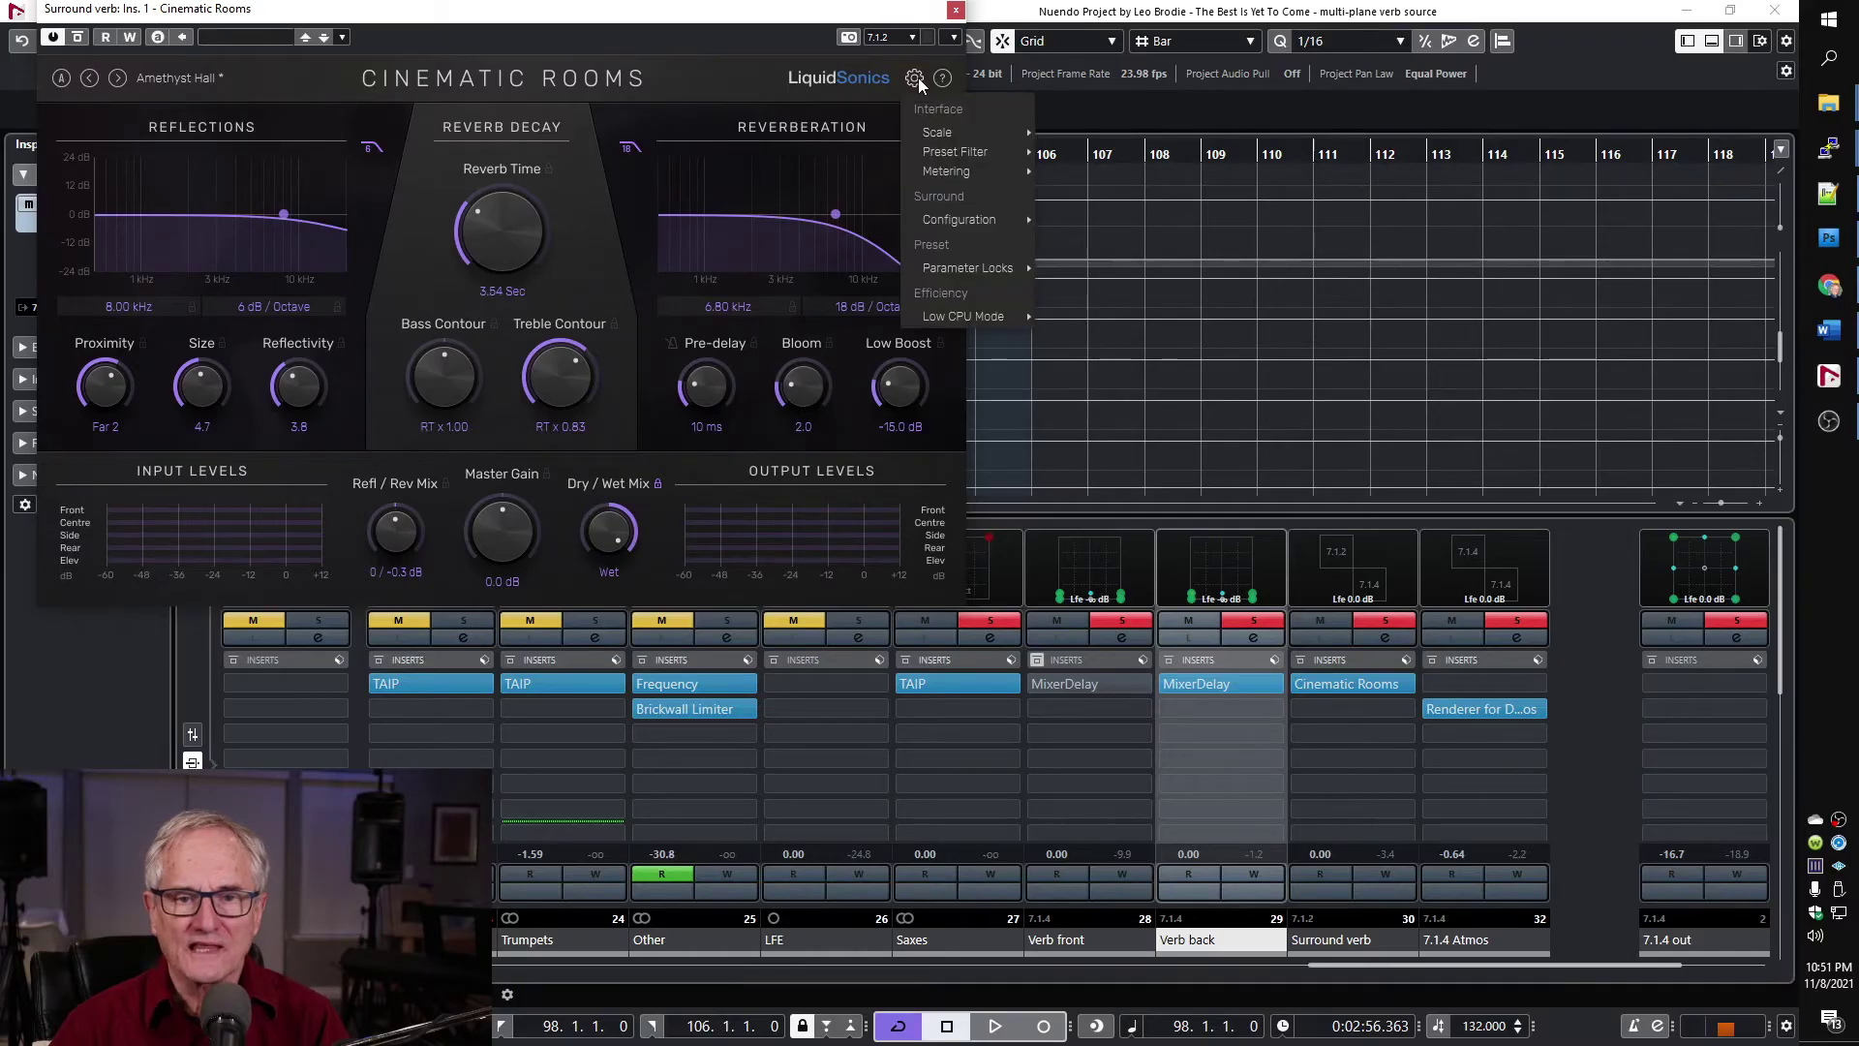
left_click(1102, 946)
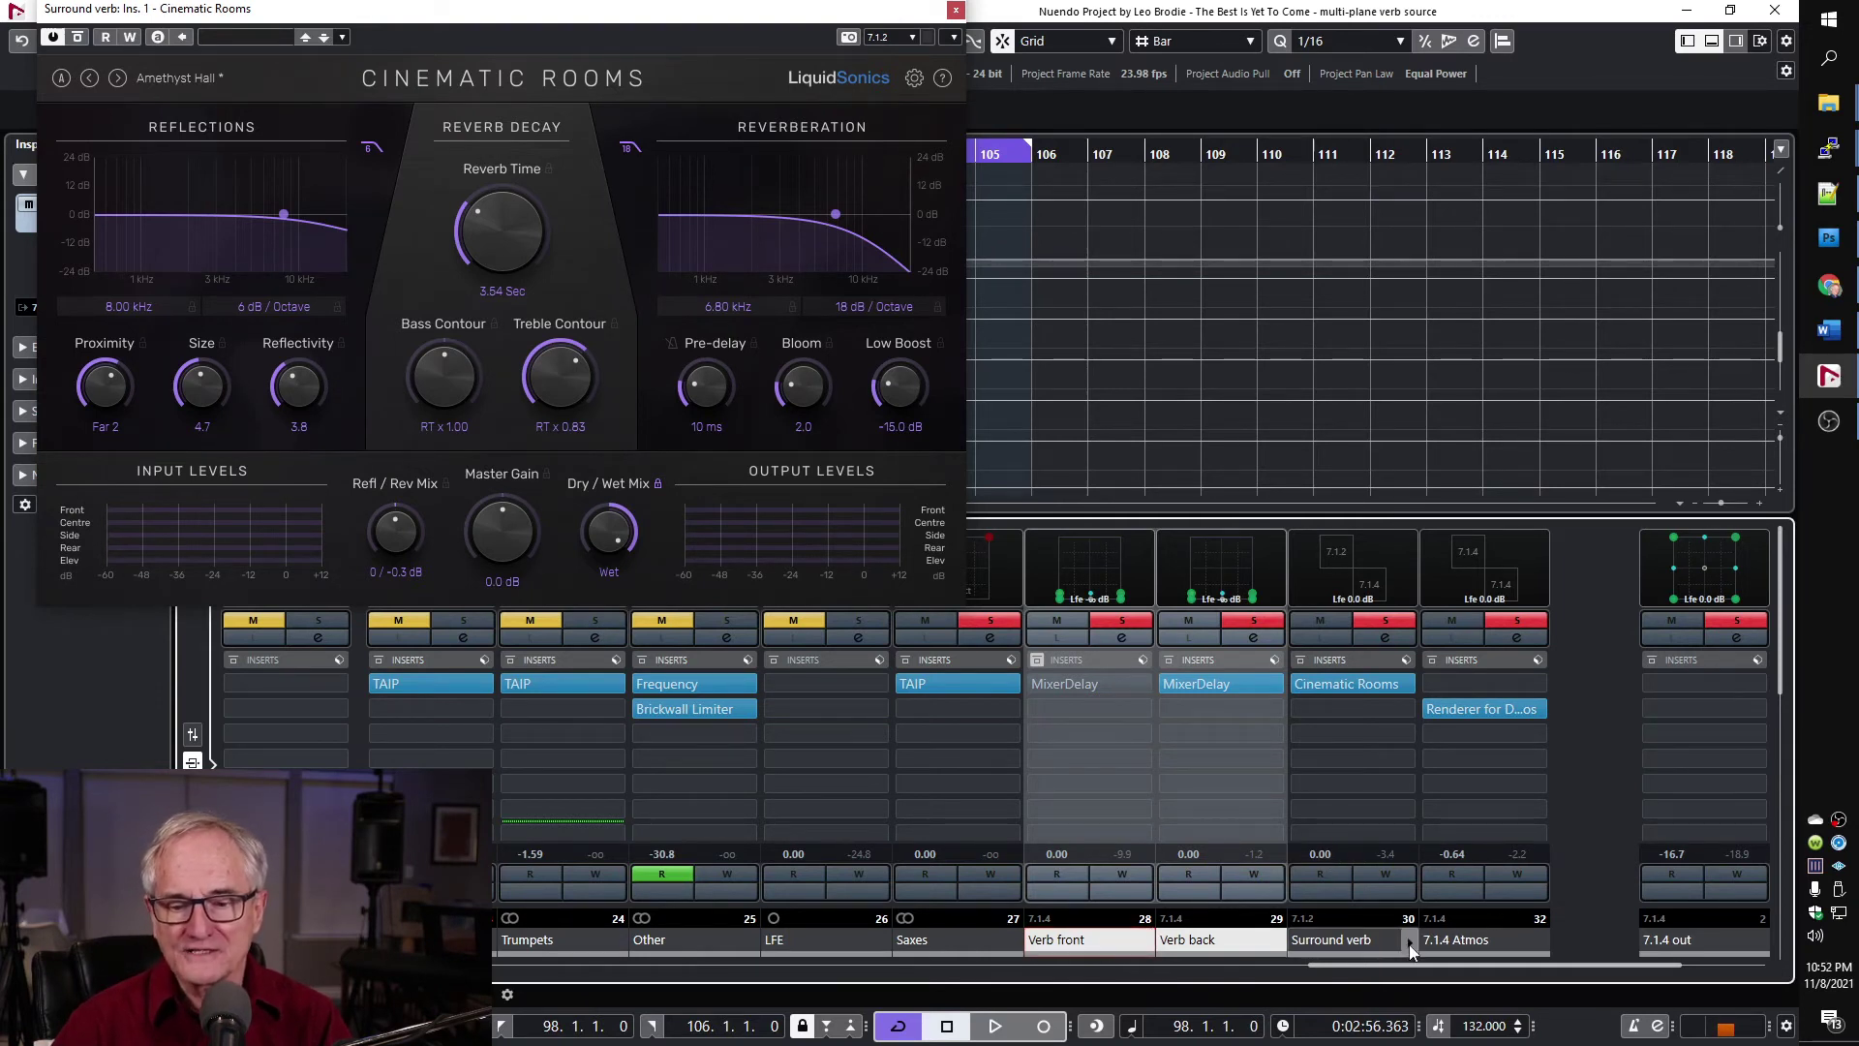
left_click(1360, 944)
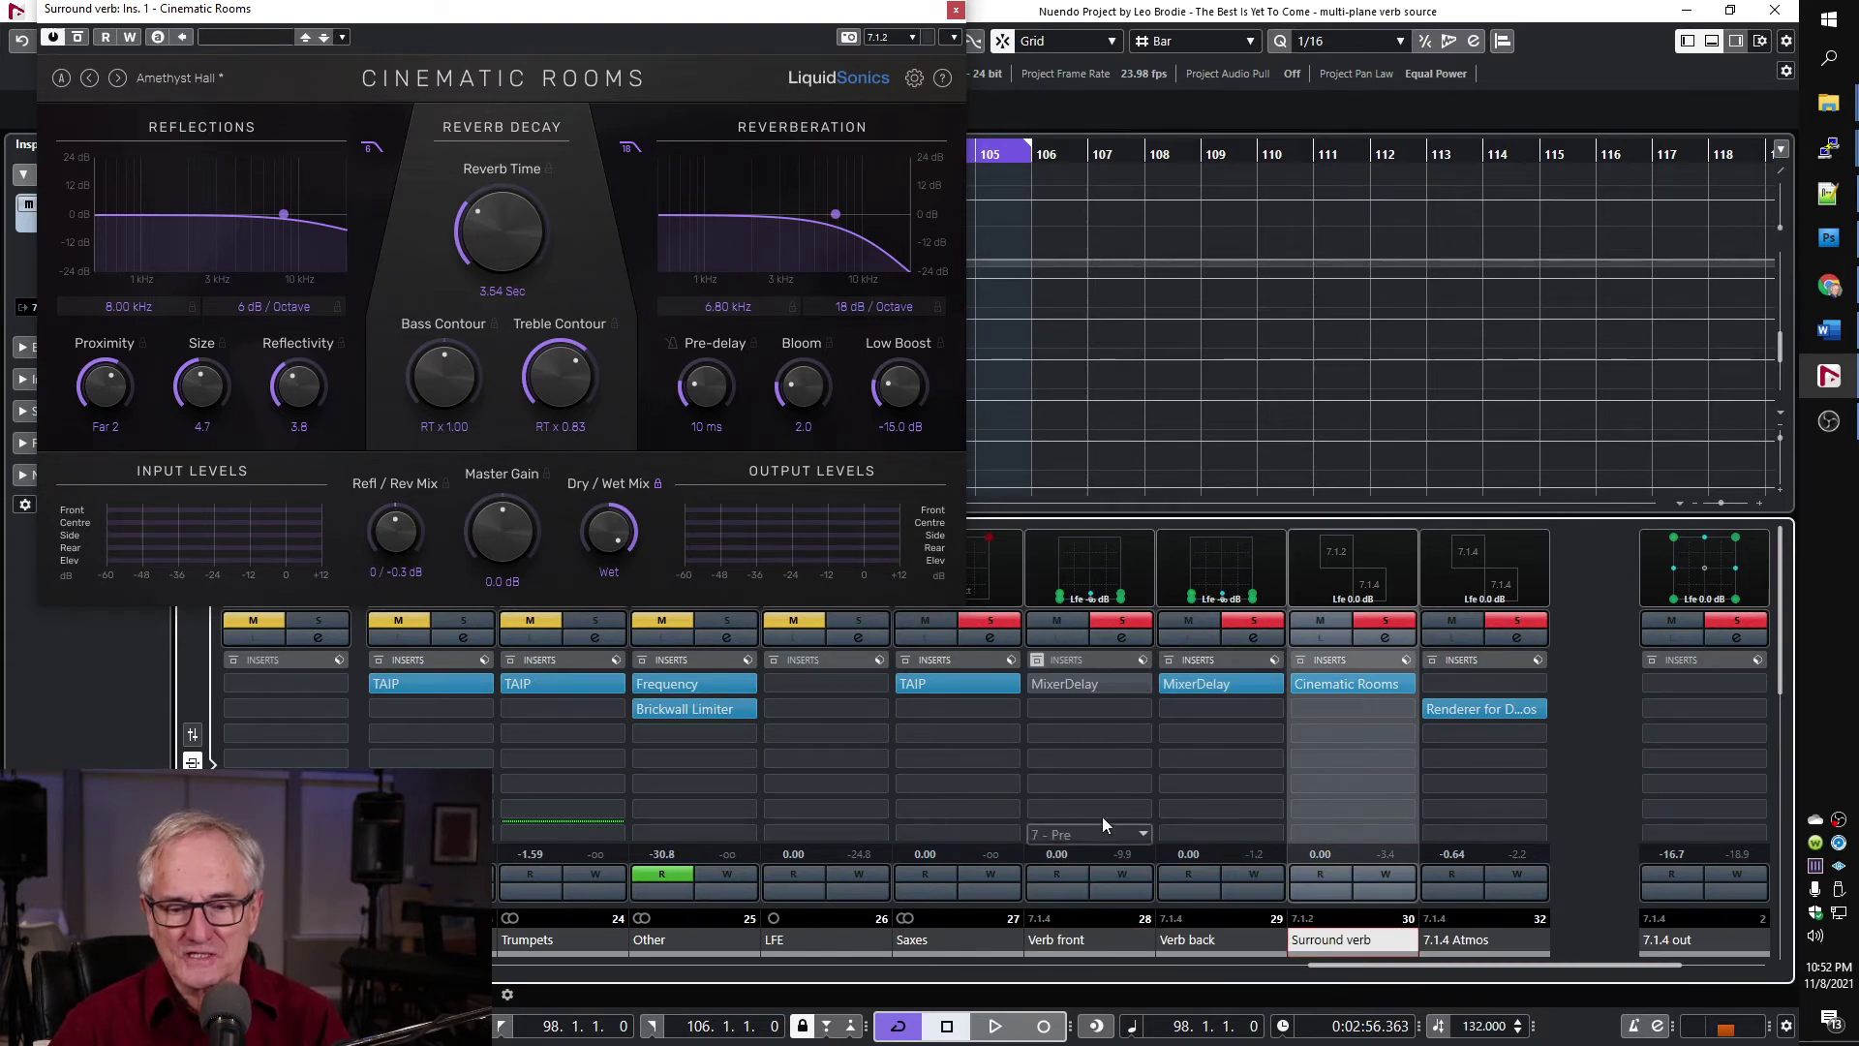
left_click(1247, 683)
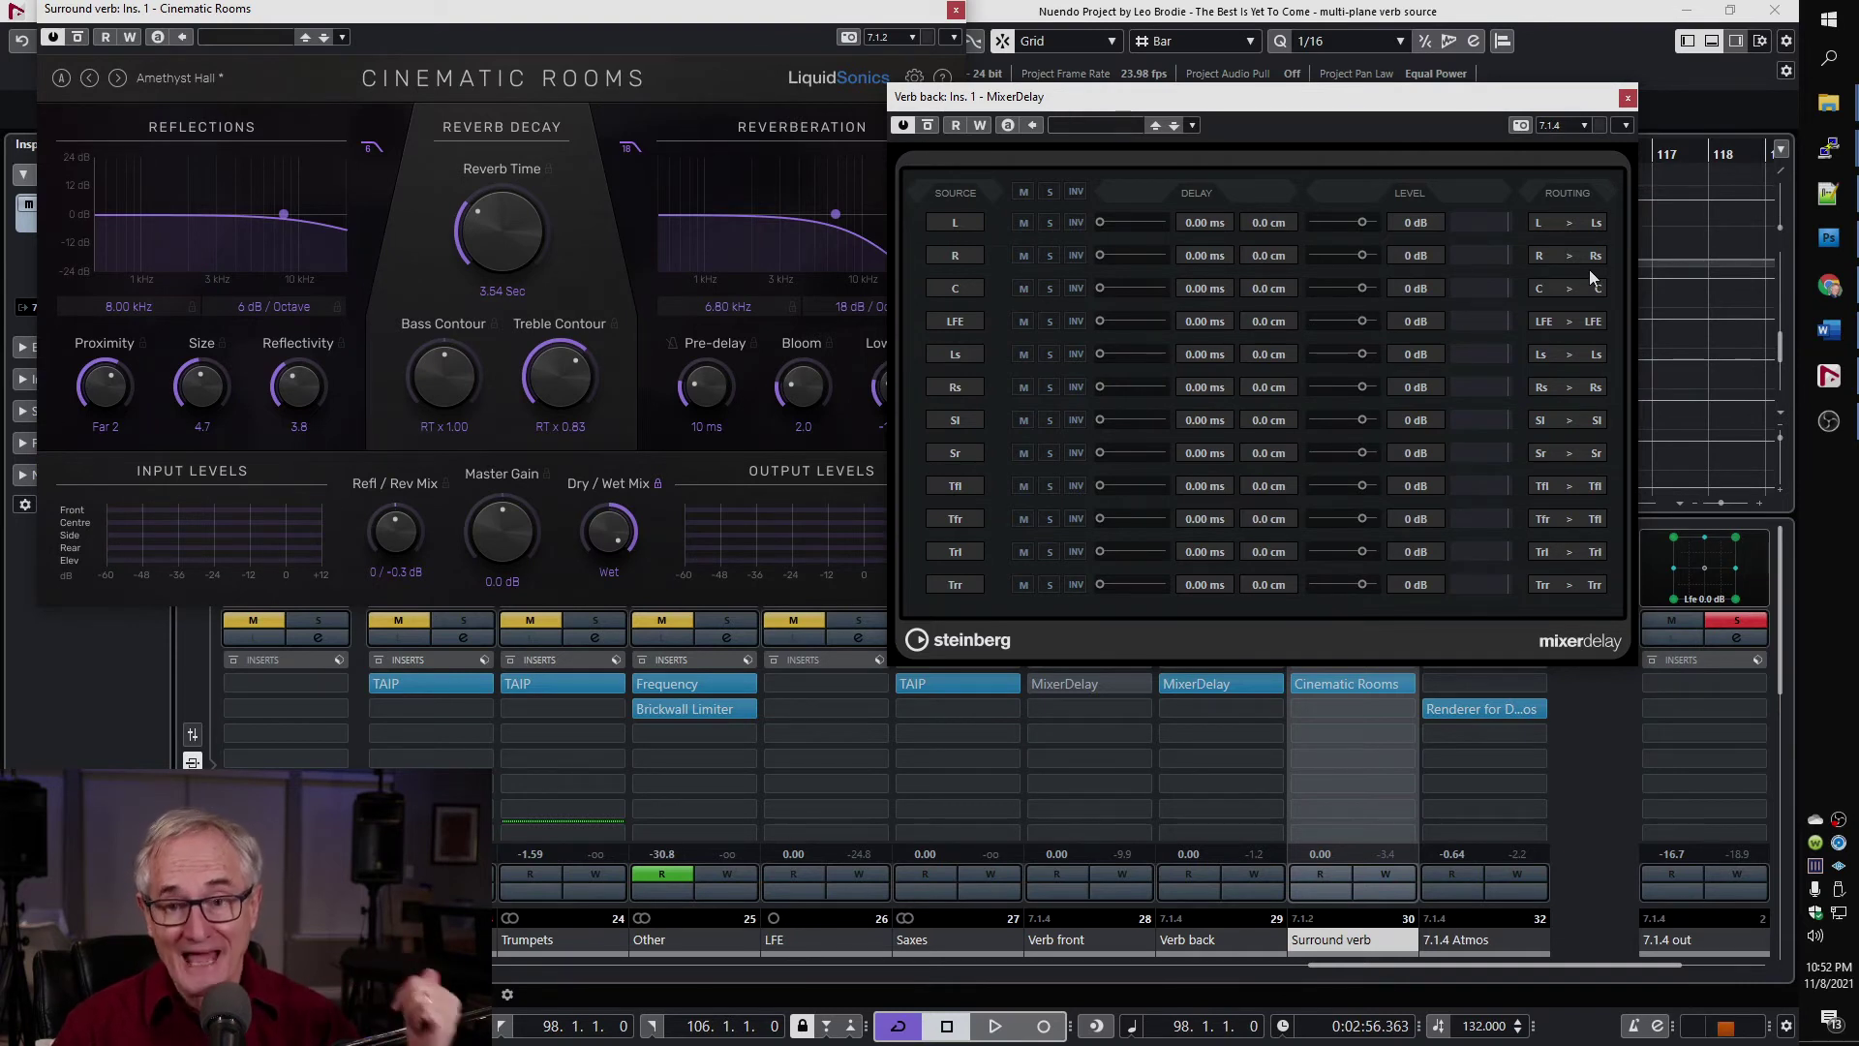
left_click(1627, 98)
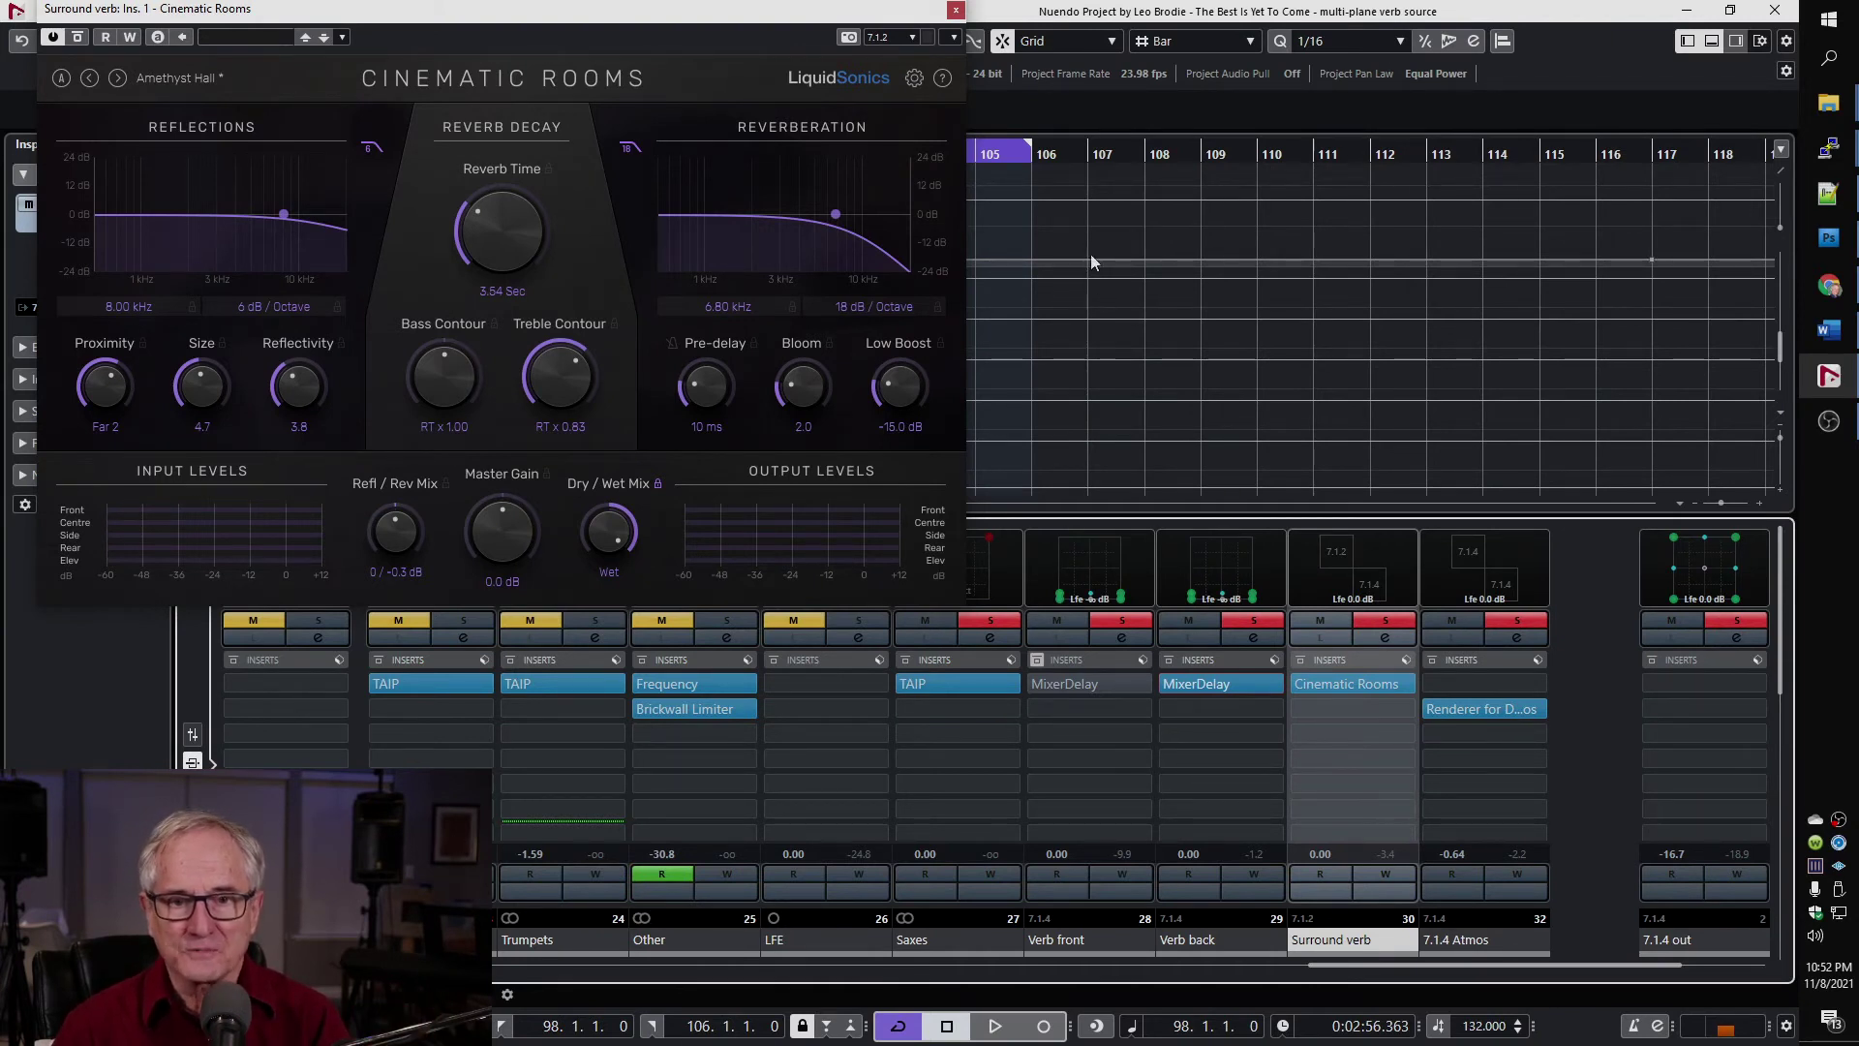
Play the mix, show send levels, and raise the Saxes send to Verb back to about -9 dB.
key("space")
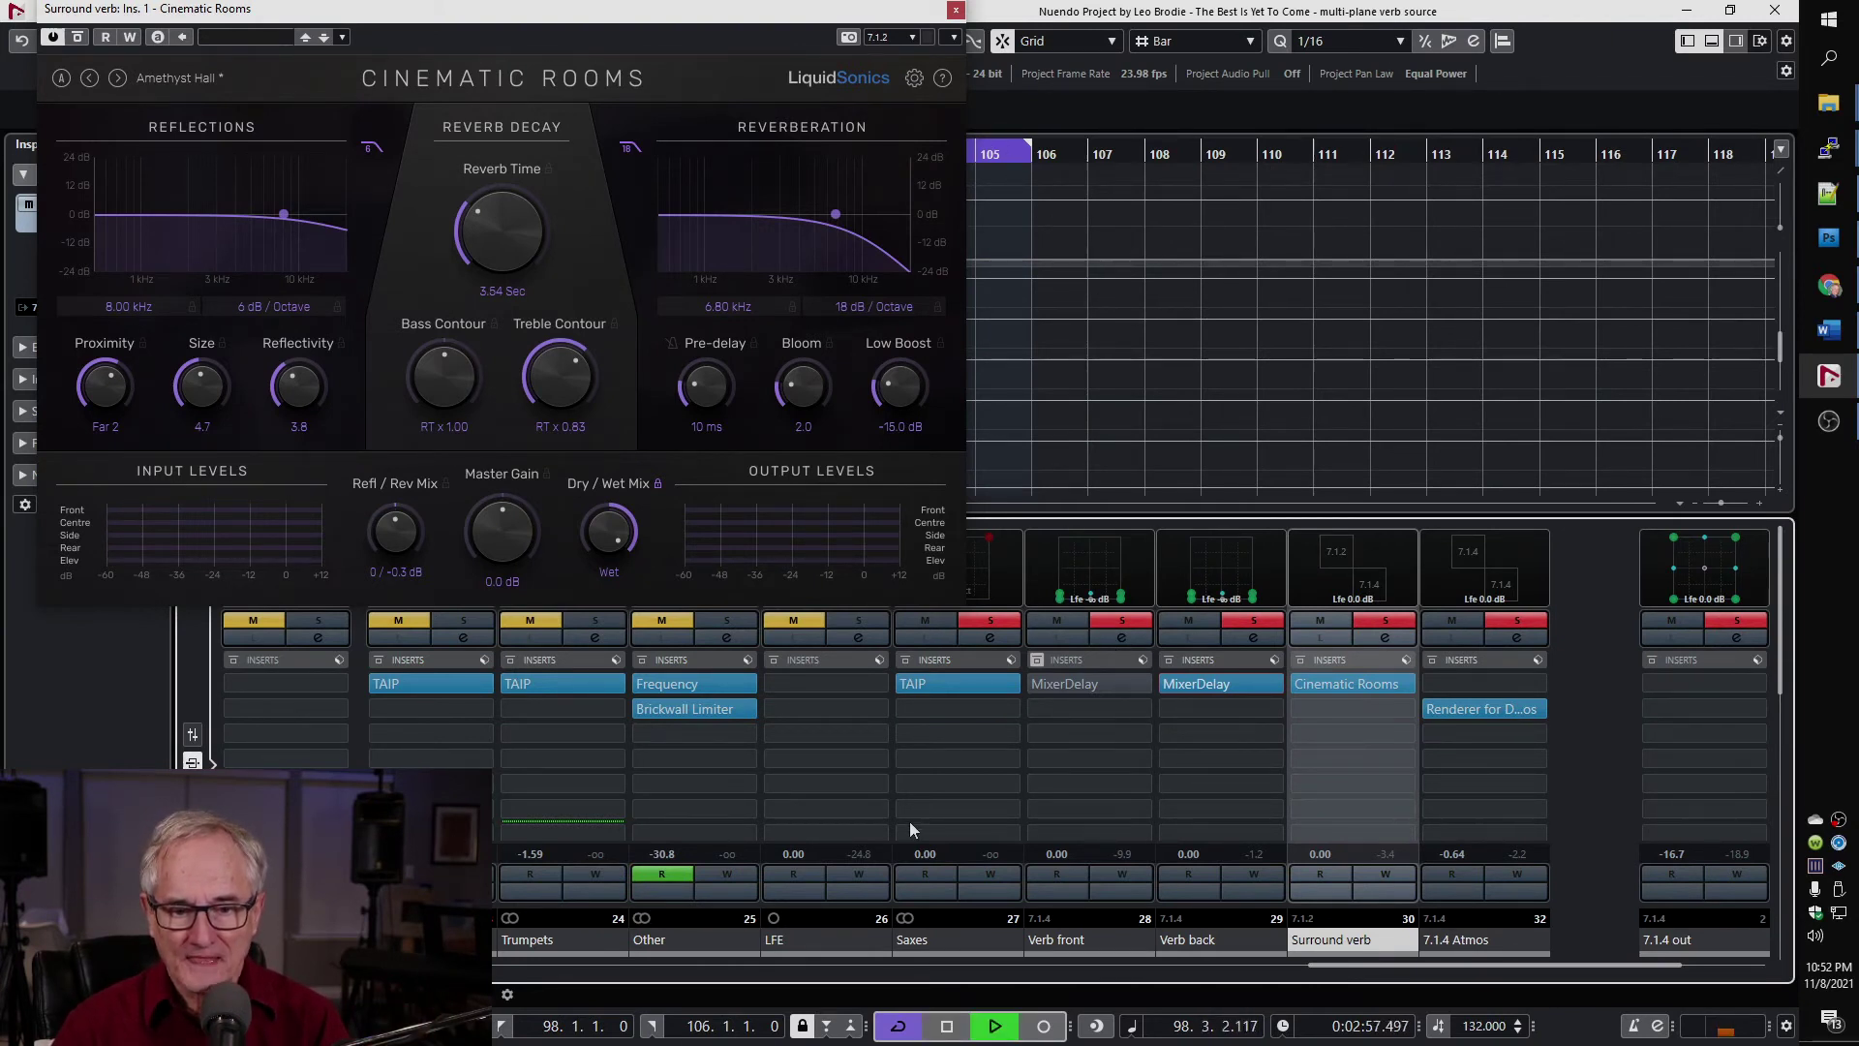
key("ctrl+shift+s")
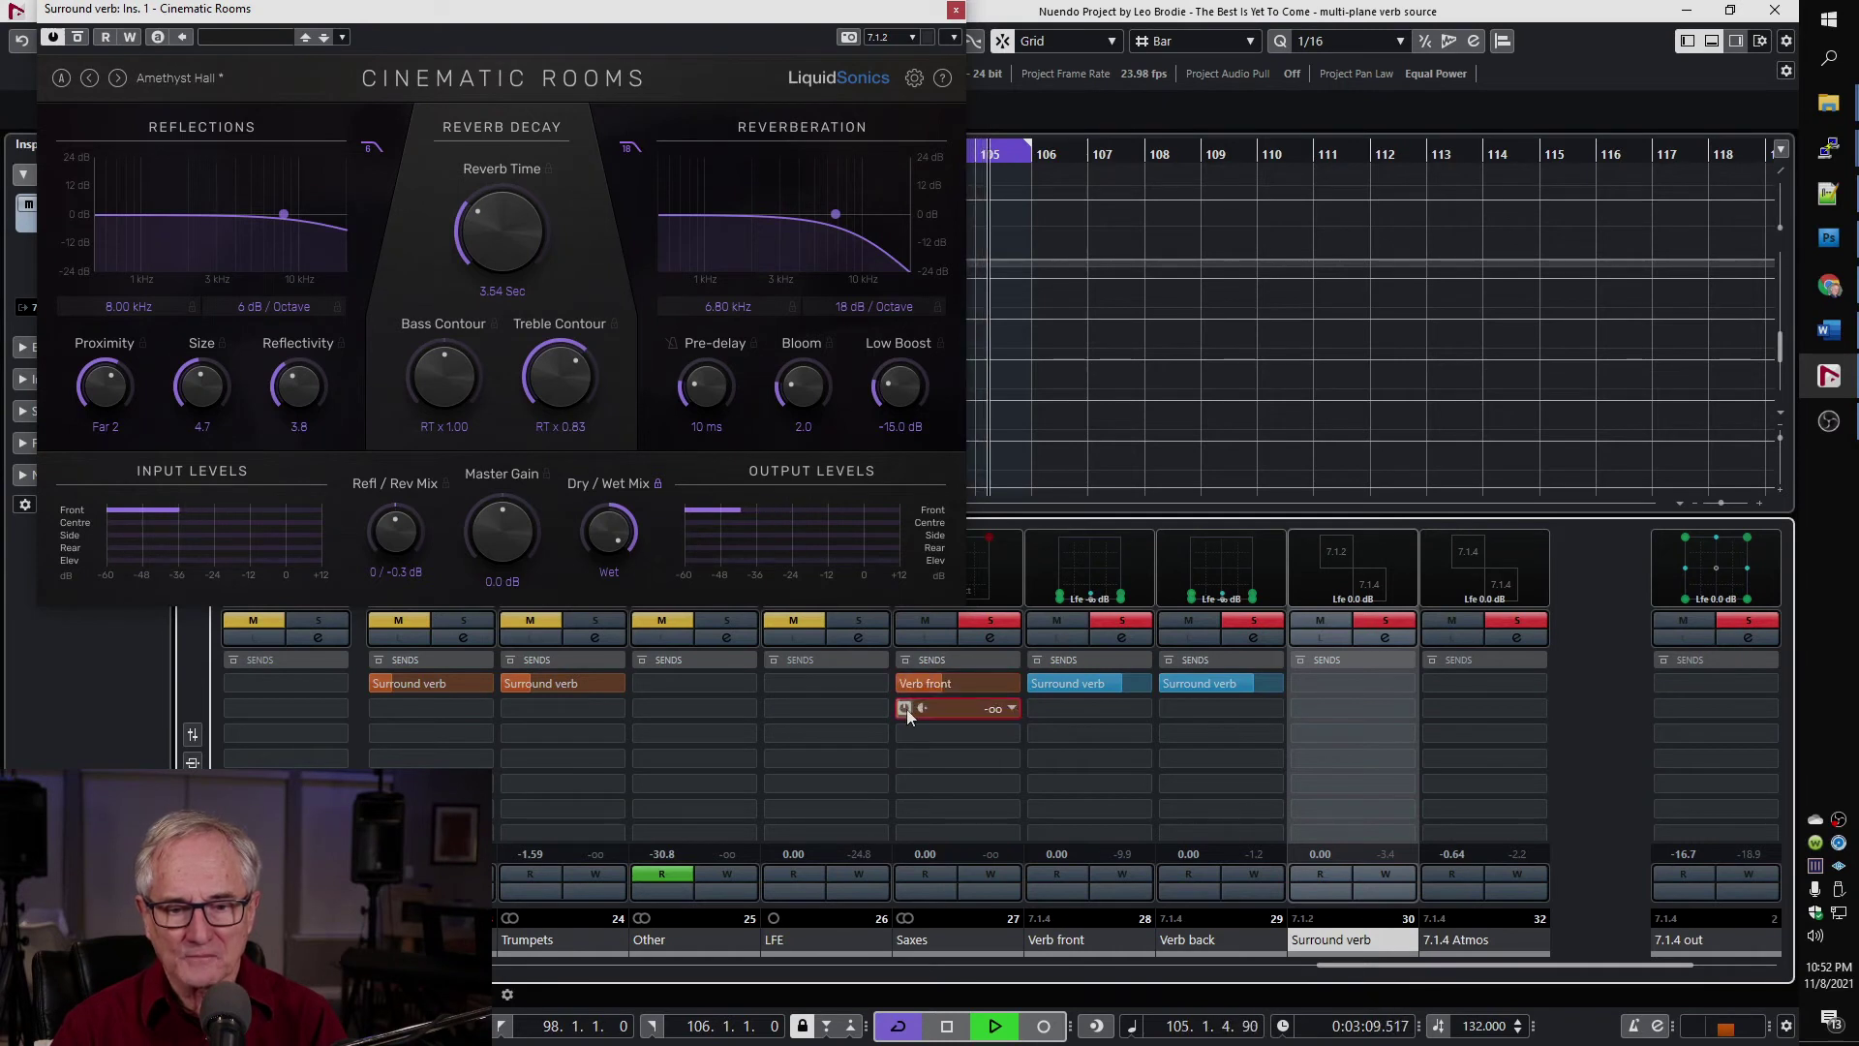
left_click_drag(906, 709, 978, 718)
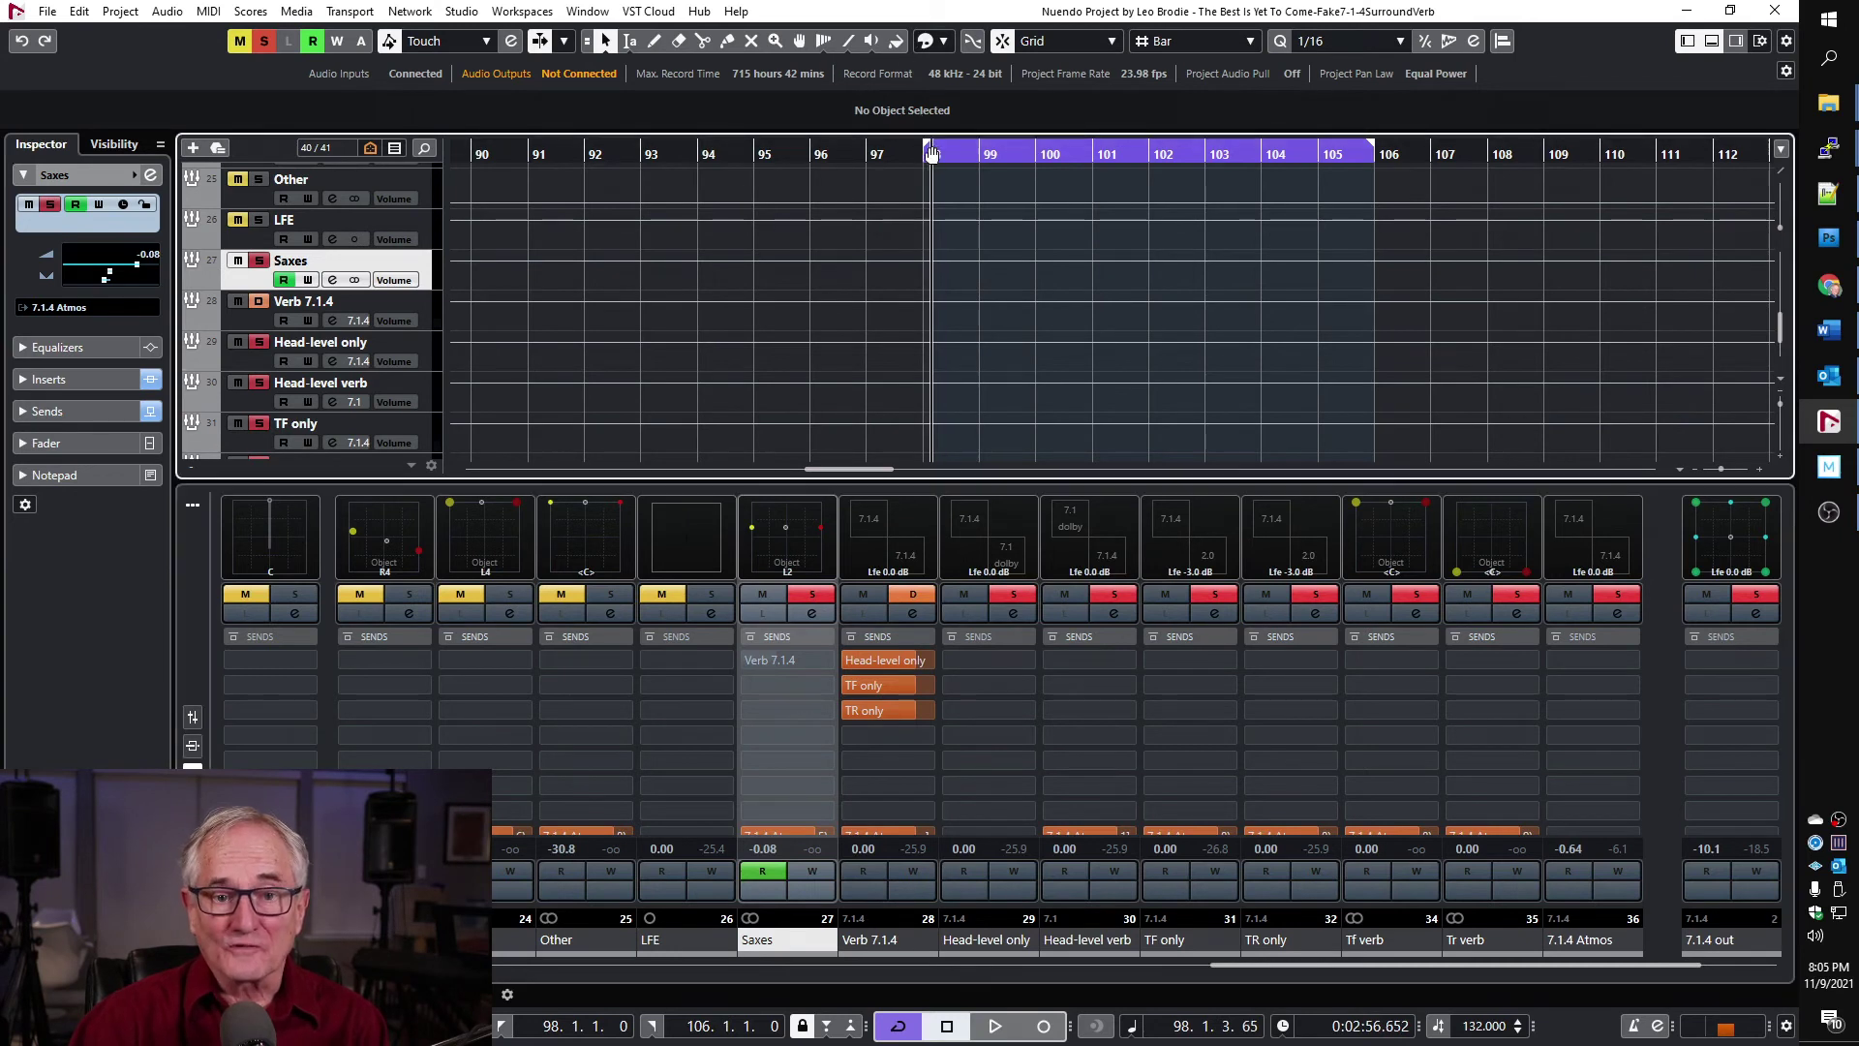
Play the mix, select Verb 7.1.4 and raise the Saxes send to it to -1.67 dB.
key("space")
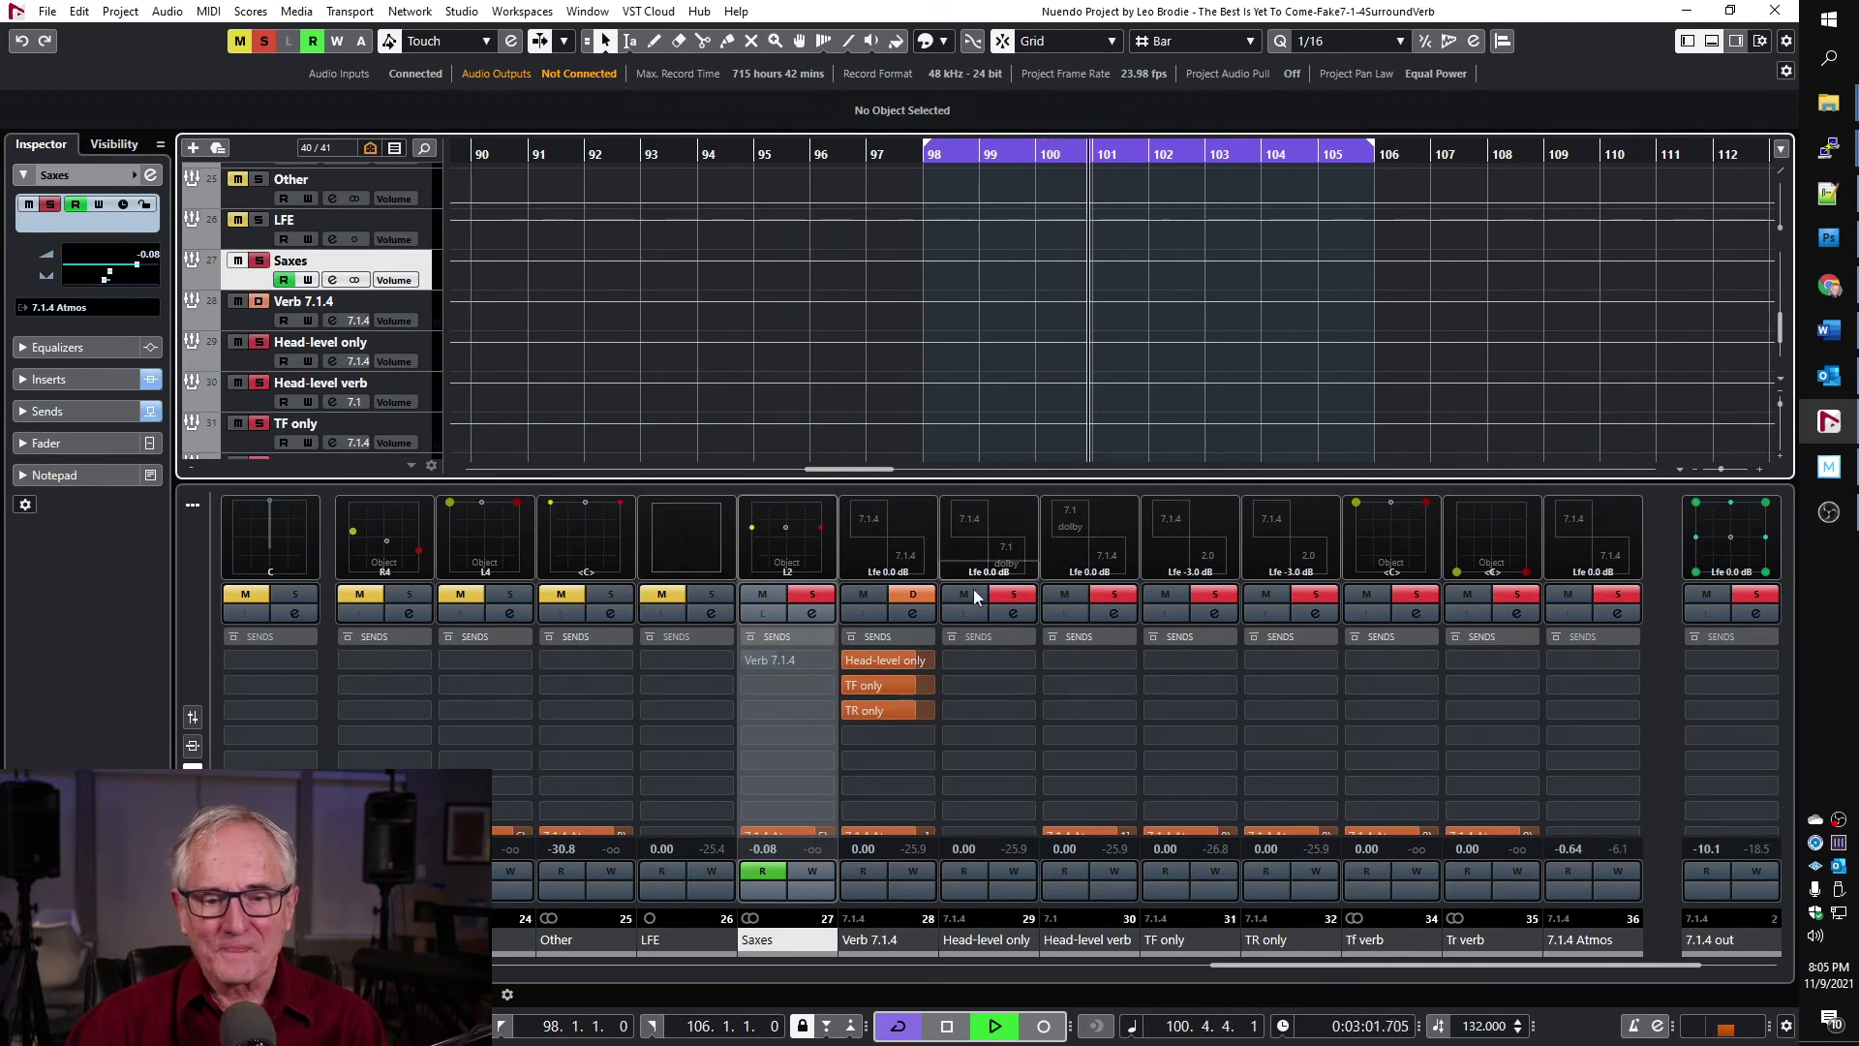
mouse_move(747, 666)
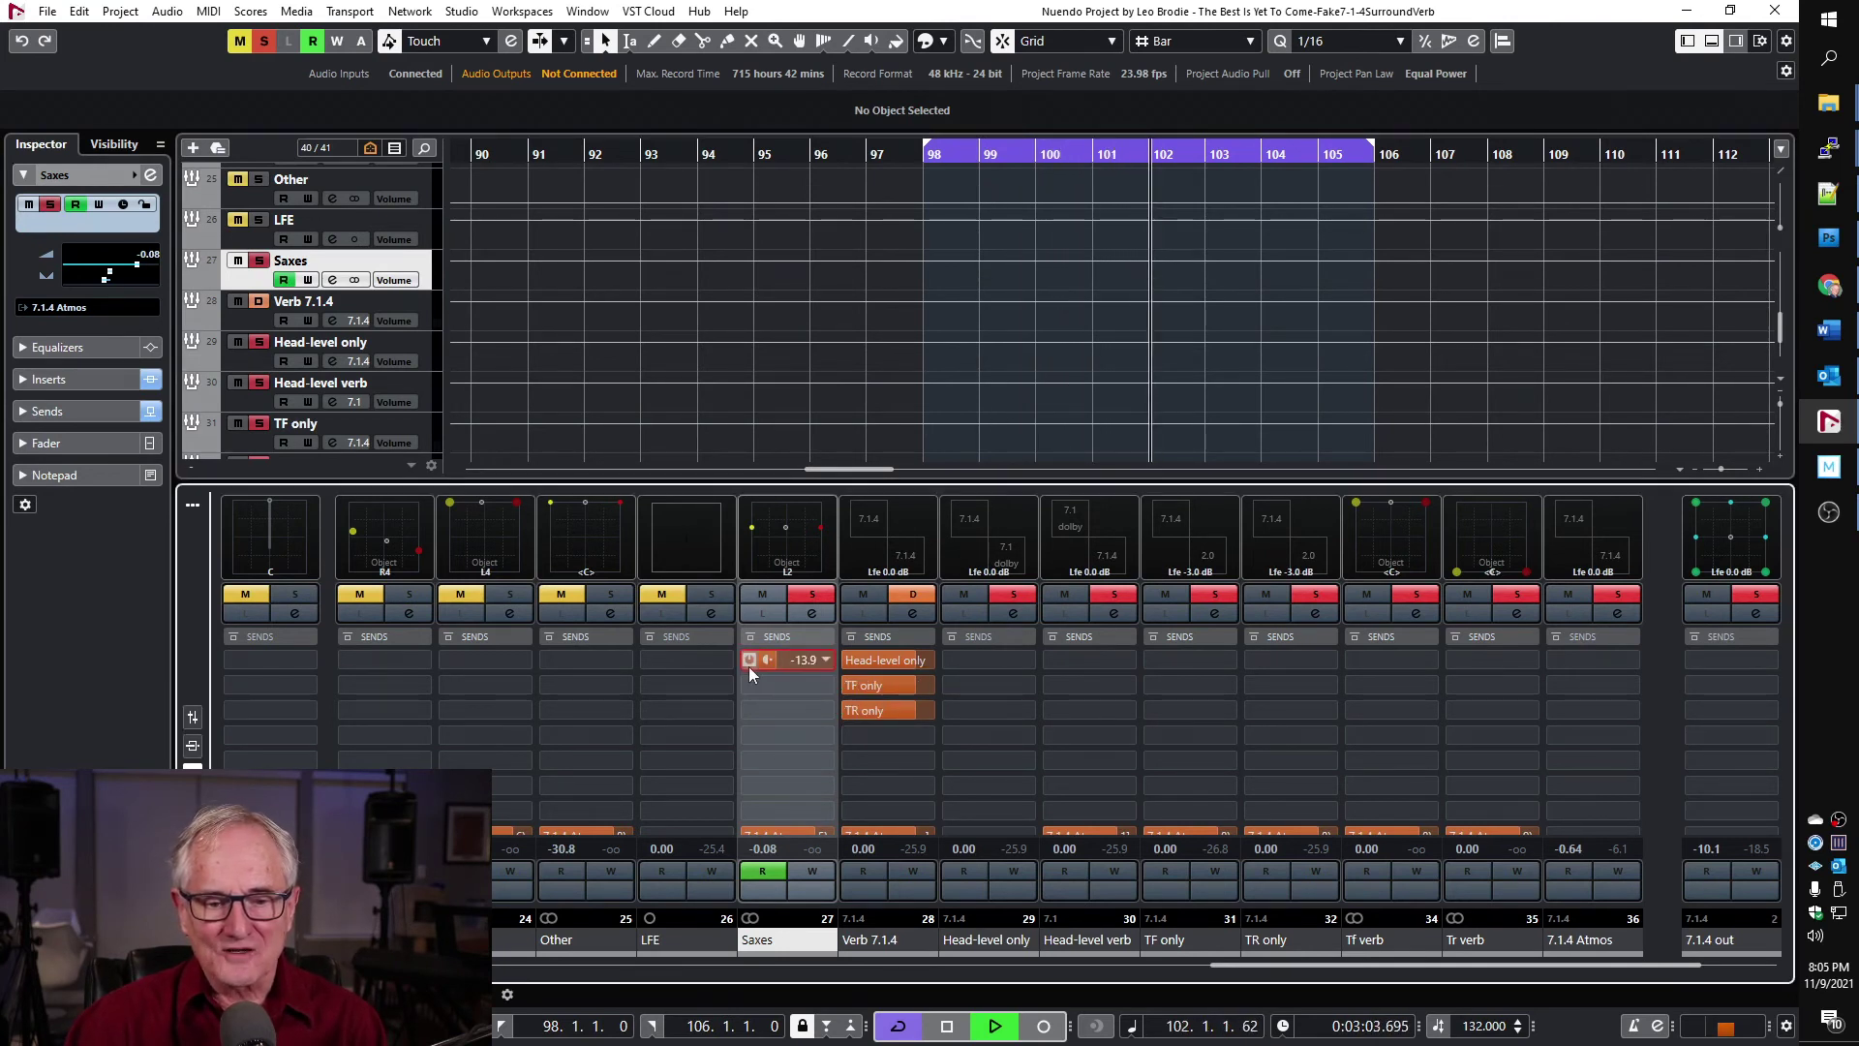
left_click(893, 942)
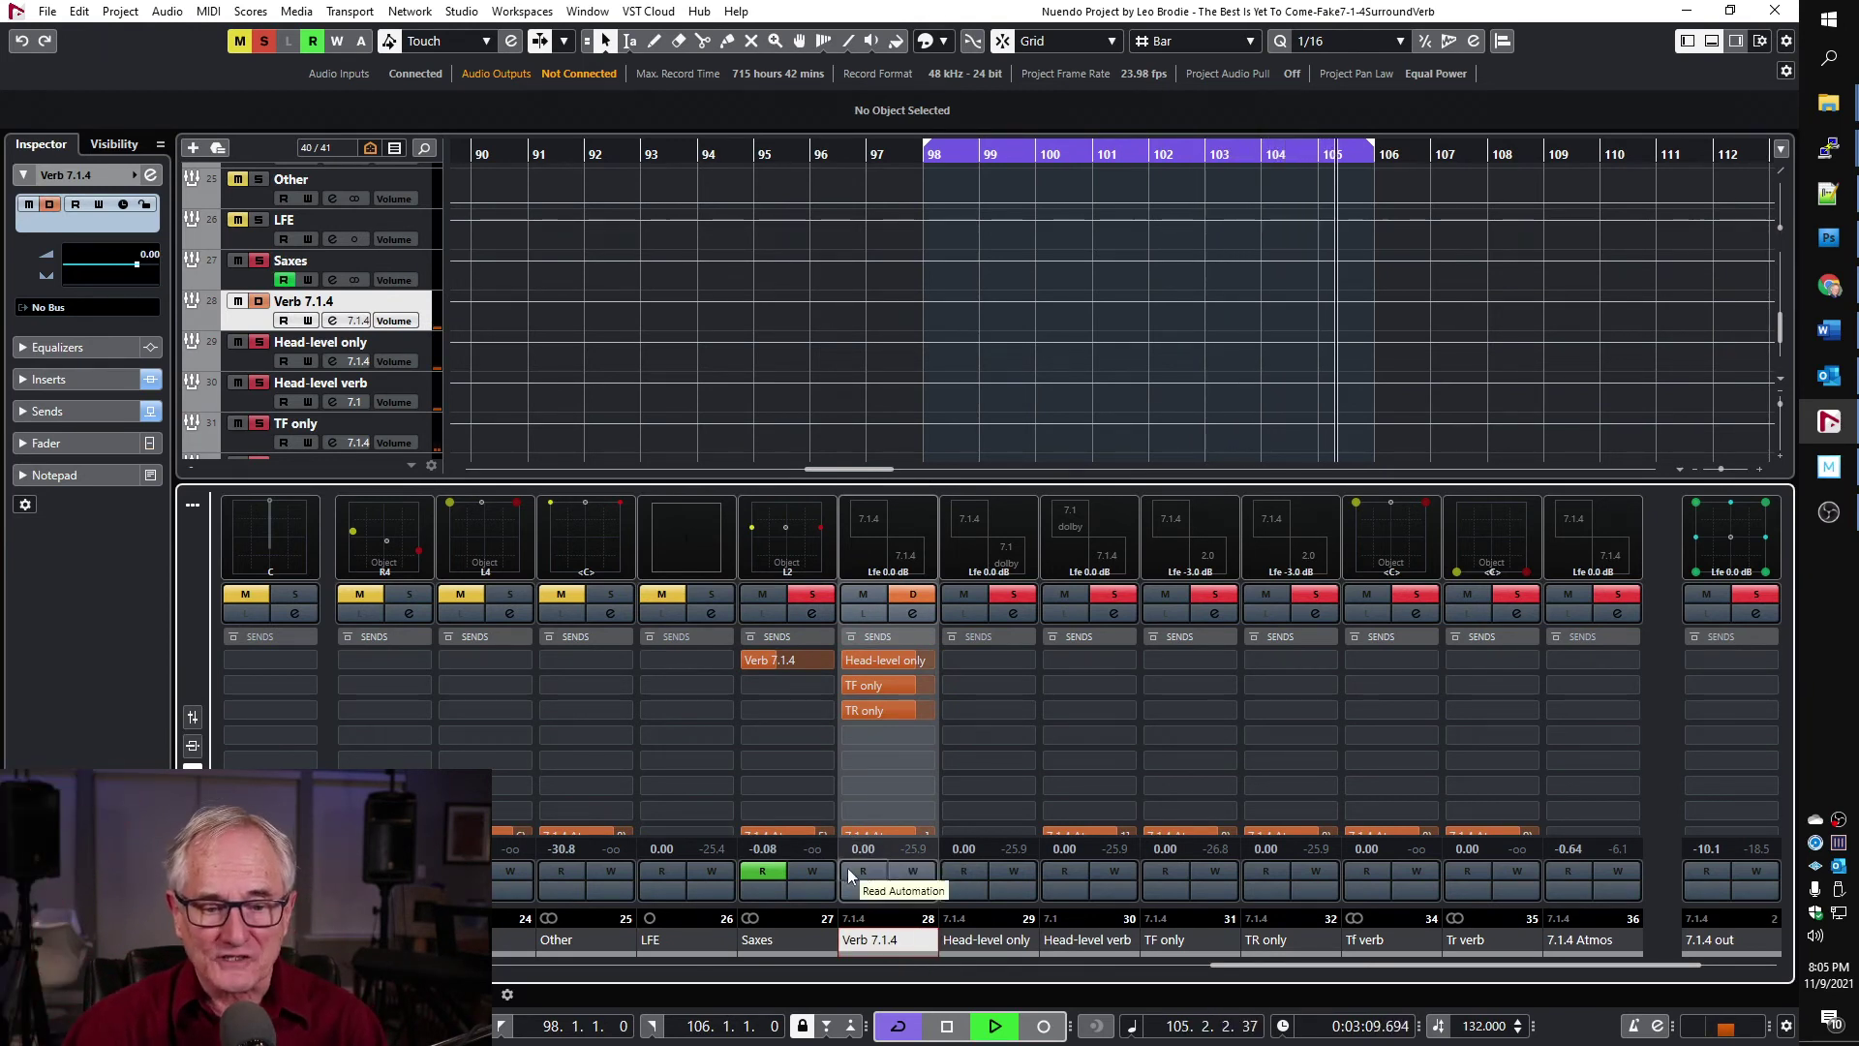
mouse_move(779, 662)
left_click_drag(775, 667, 822, 647)
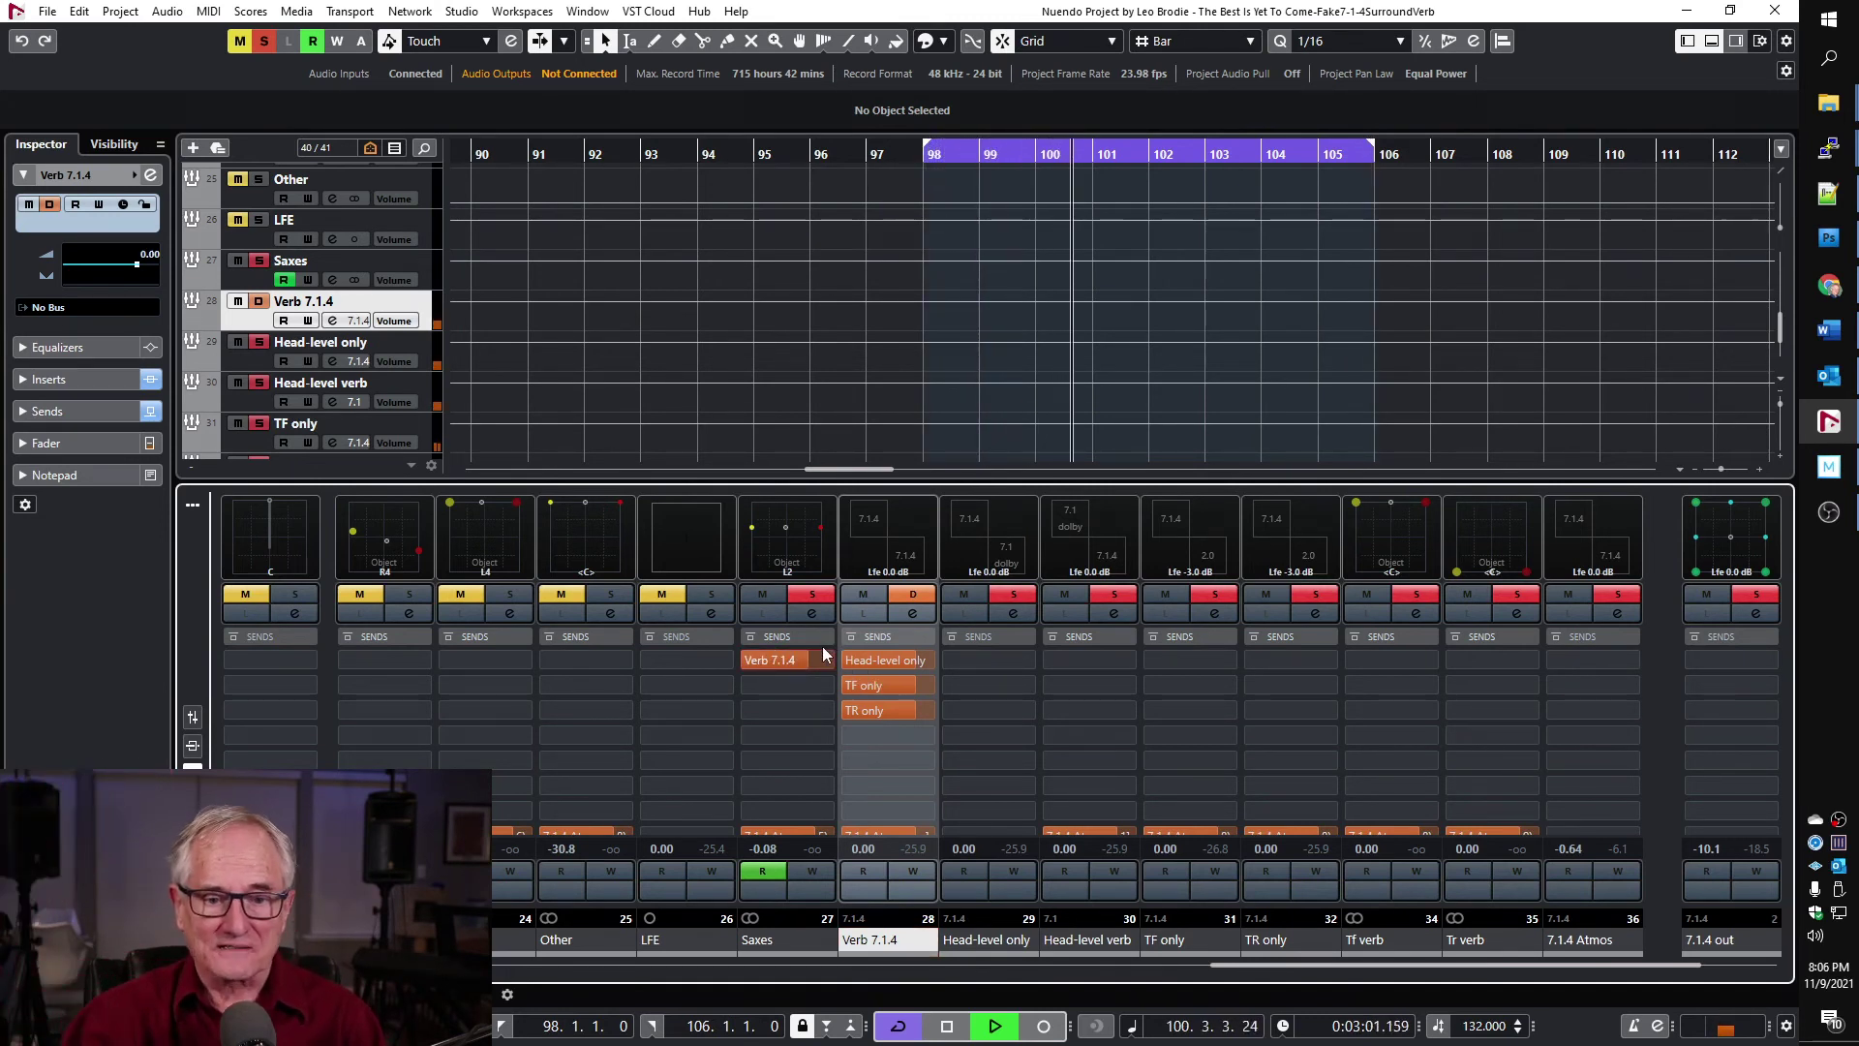
Switch off the Saxes send to Verb 7.1.4 and show insert effects in the mixer rack.
mouse_move(796, 664)
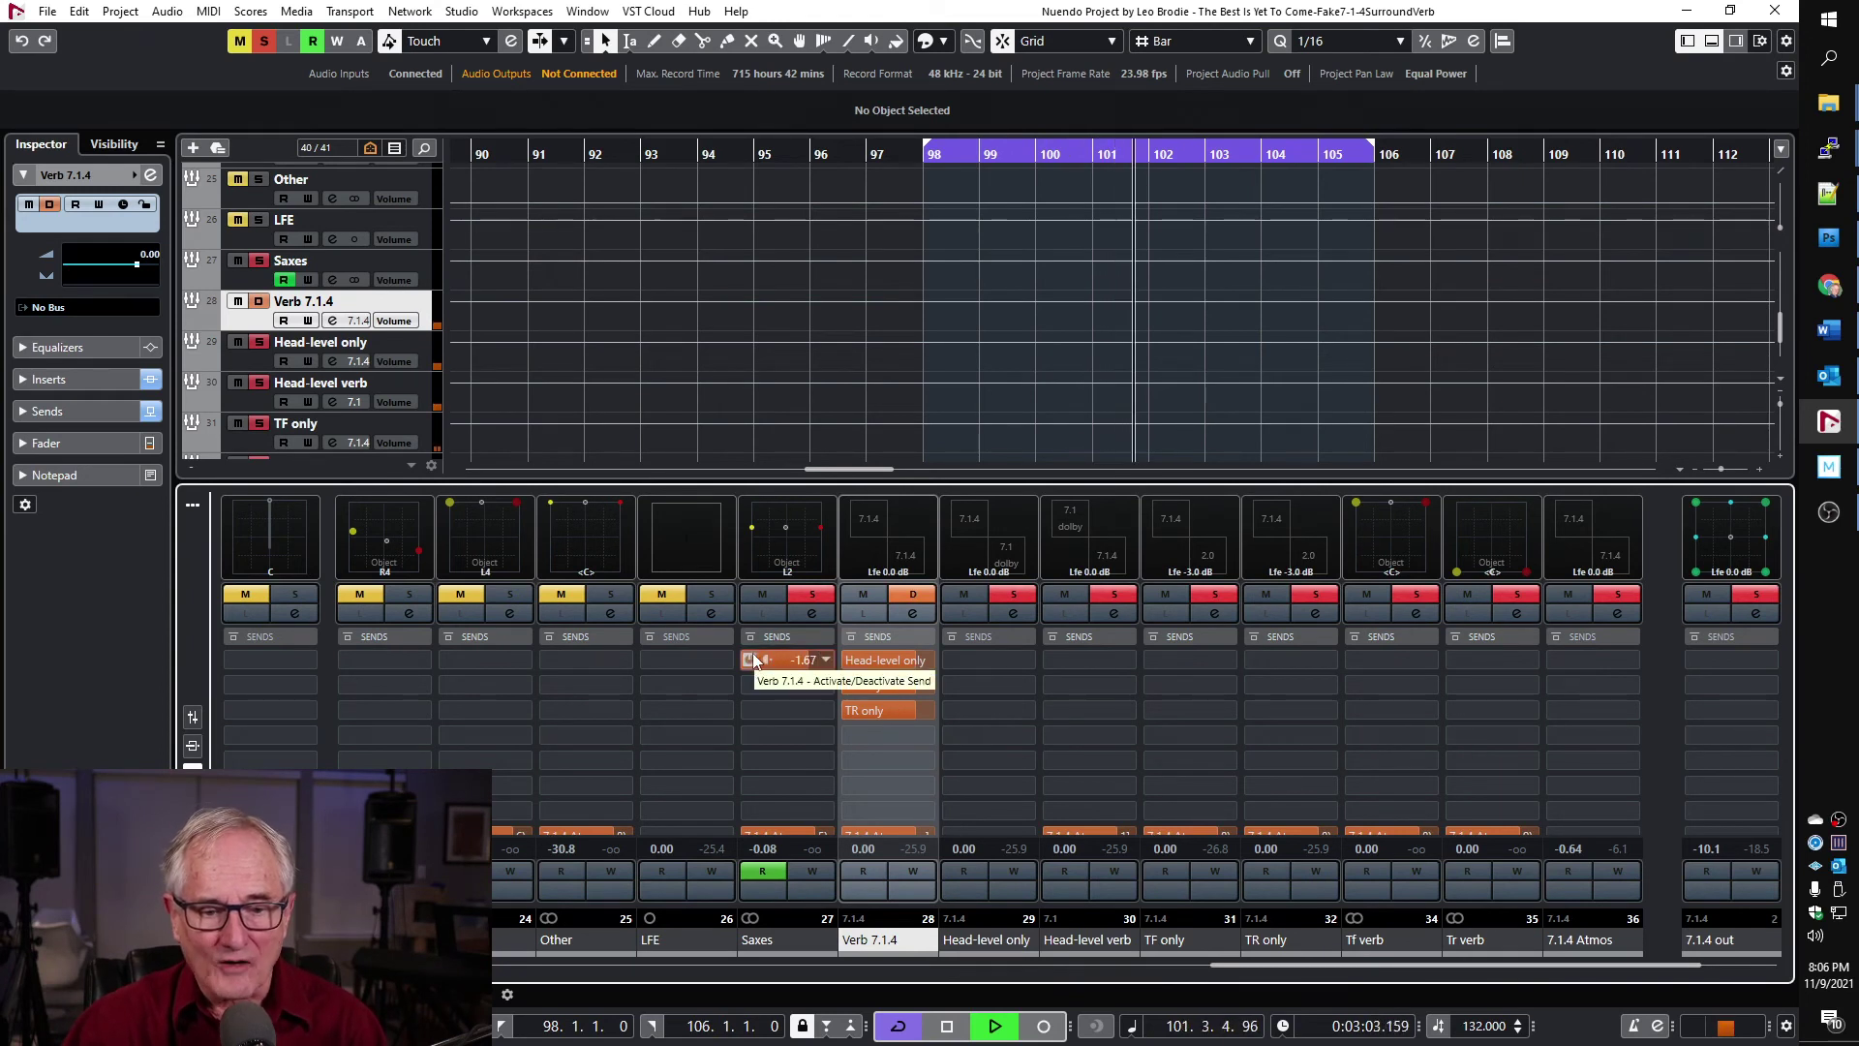
left_click(749, 661)
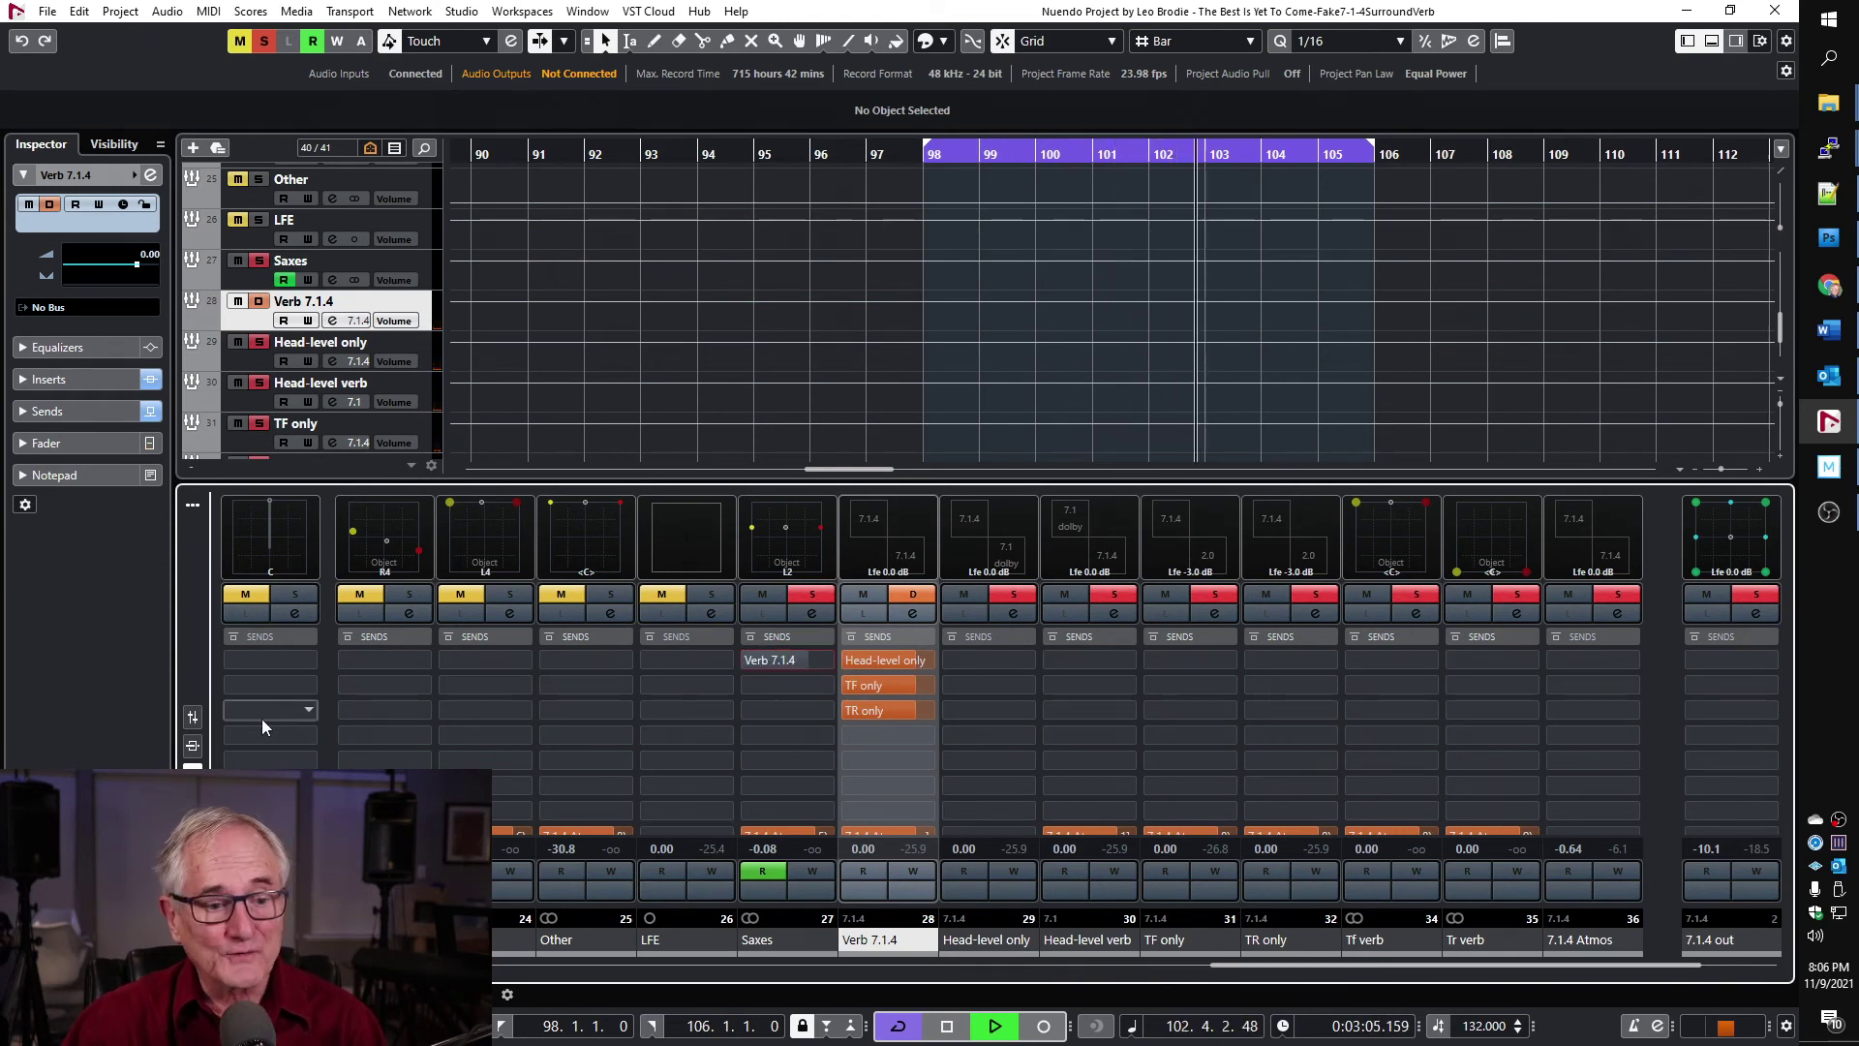
left_click(192, 745)
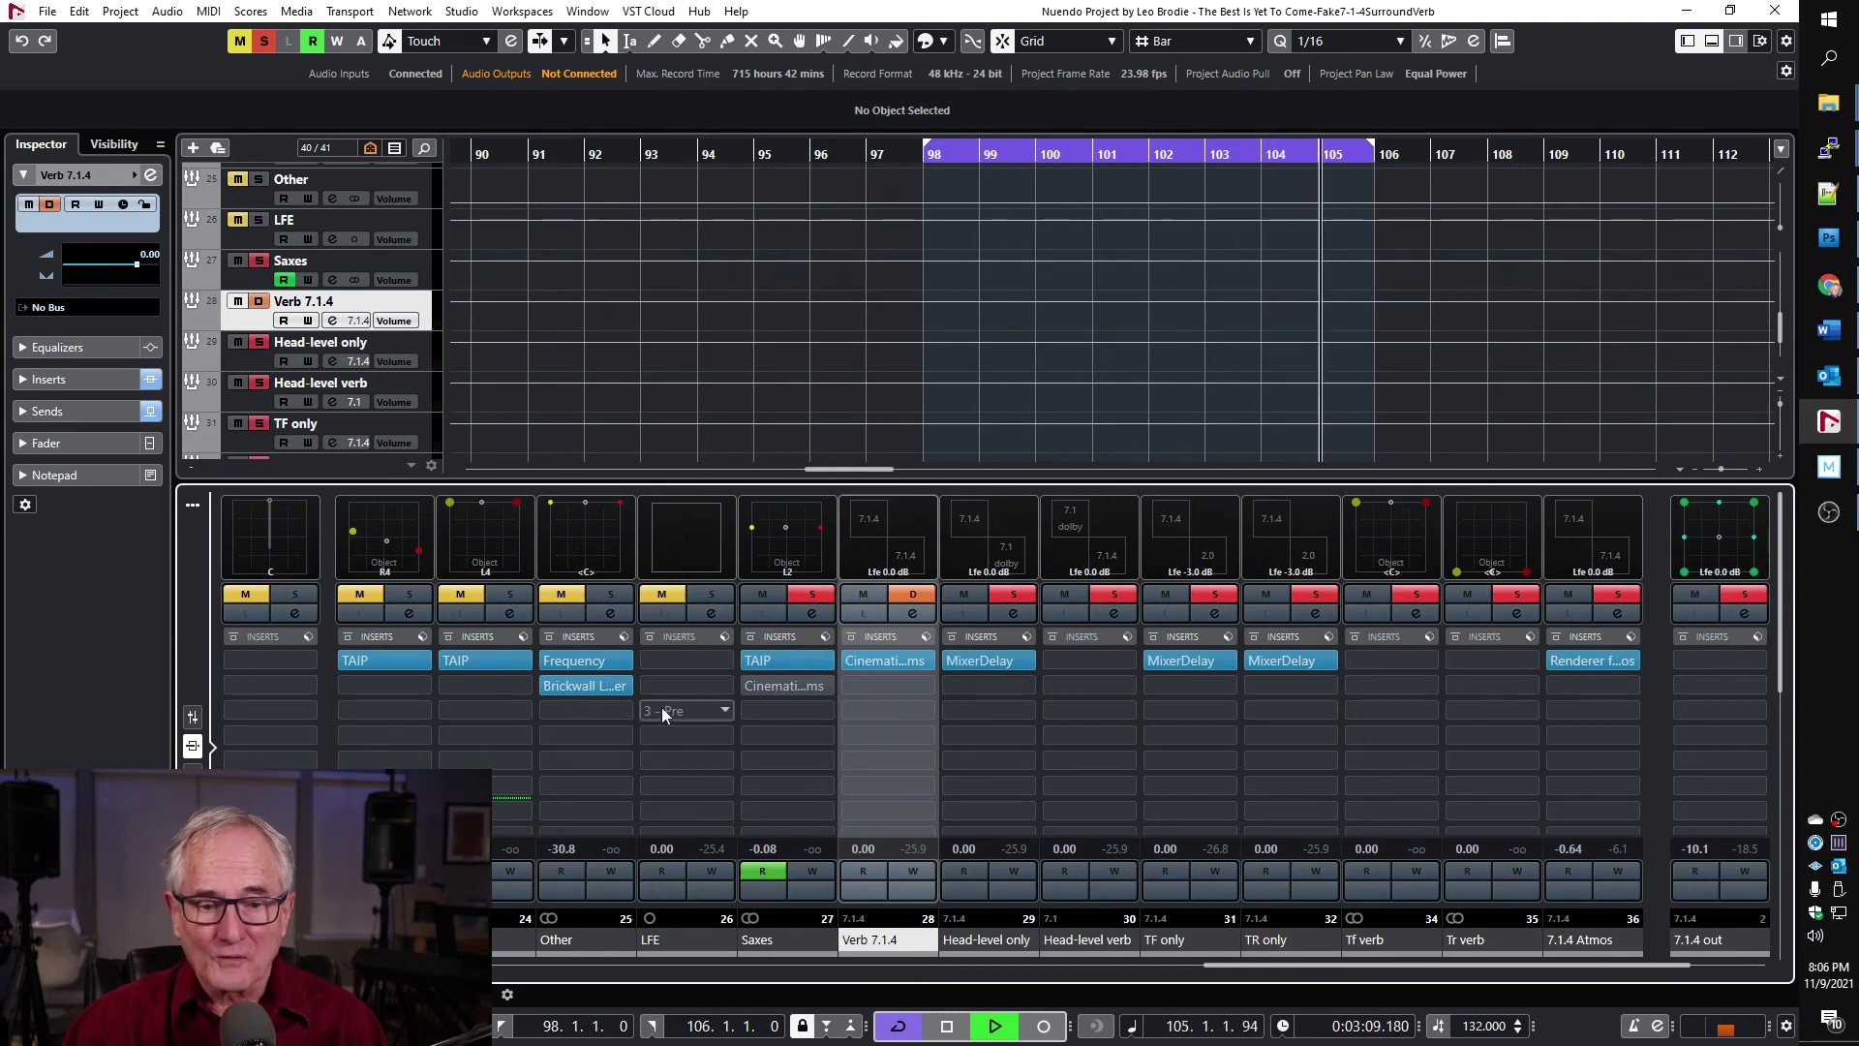
Enable Cinematic Rooms on Saxes insert 2 and set its Dry/Wet Mix mostly dry.
left_click(792, 685)
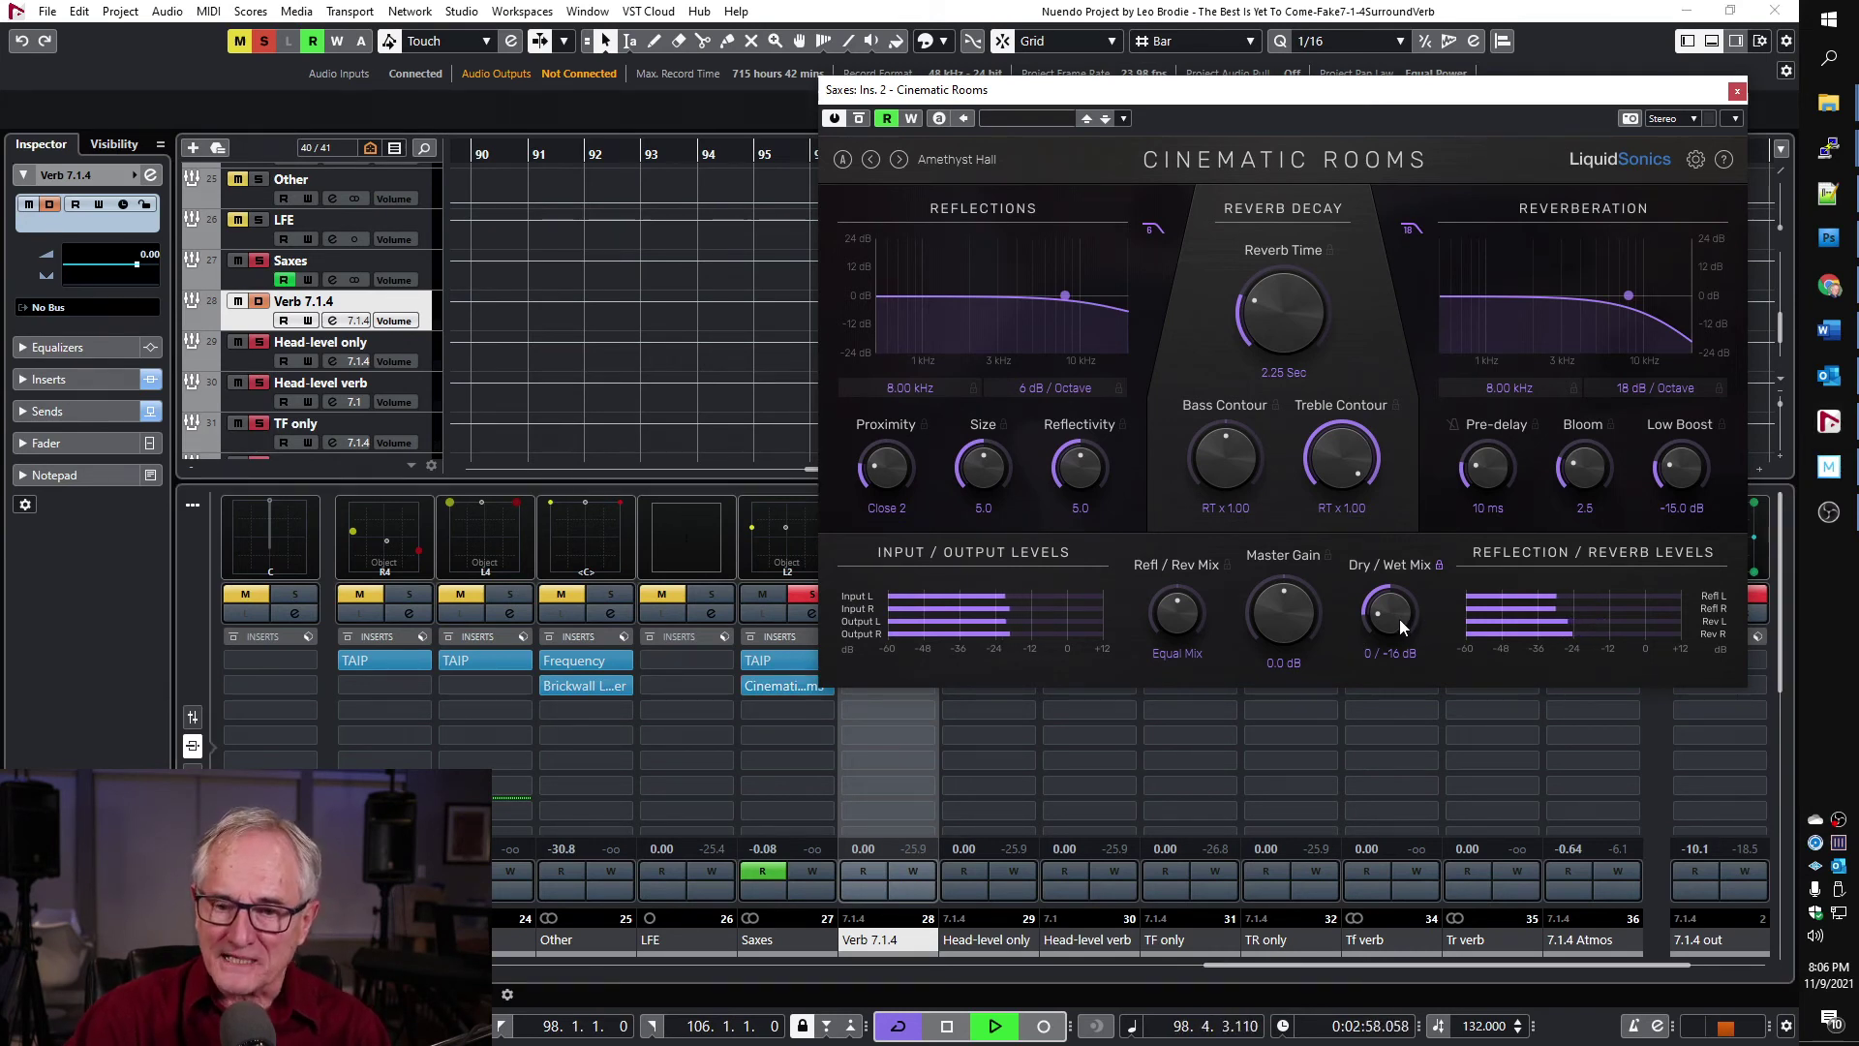
left_click_drag(1398, 619, 1431, 484)
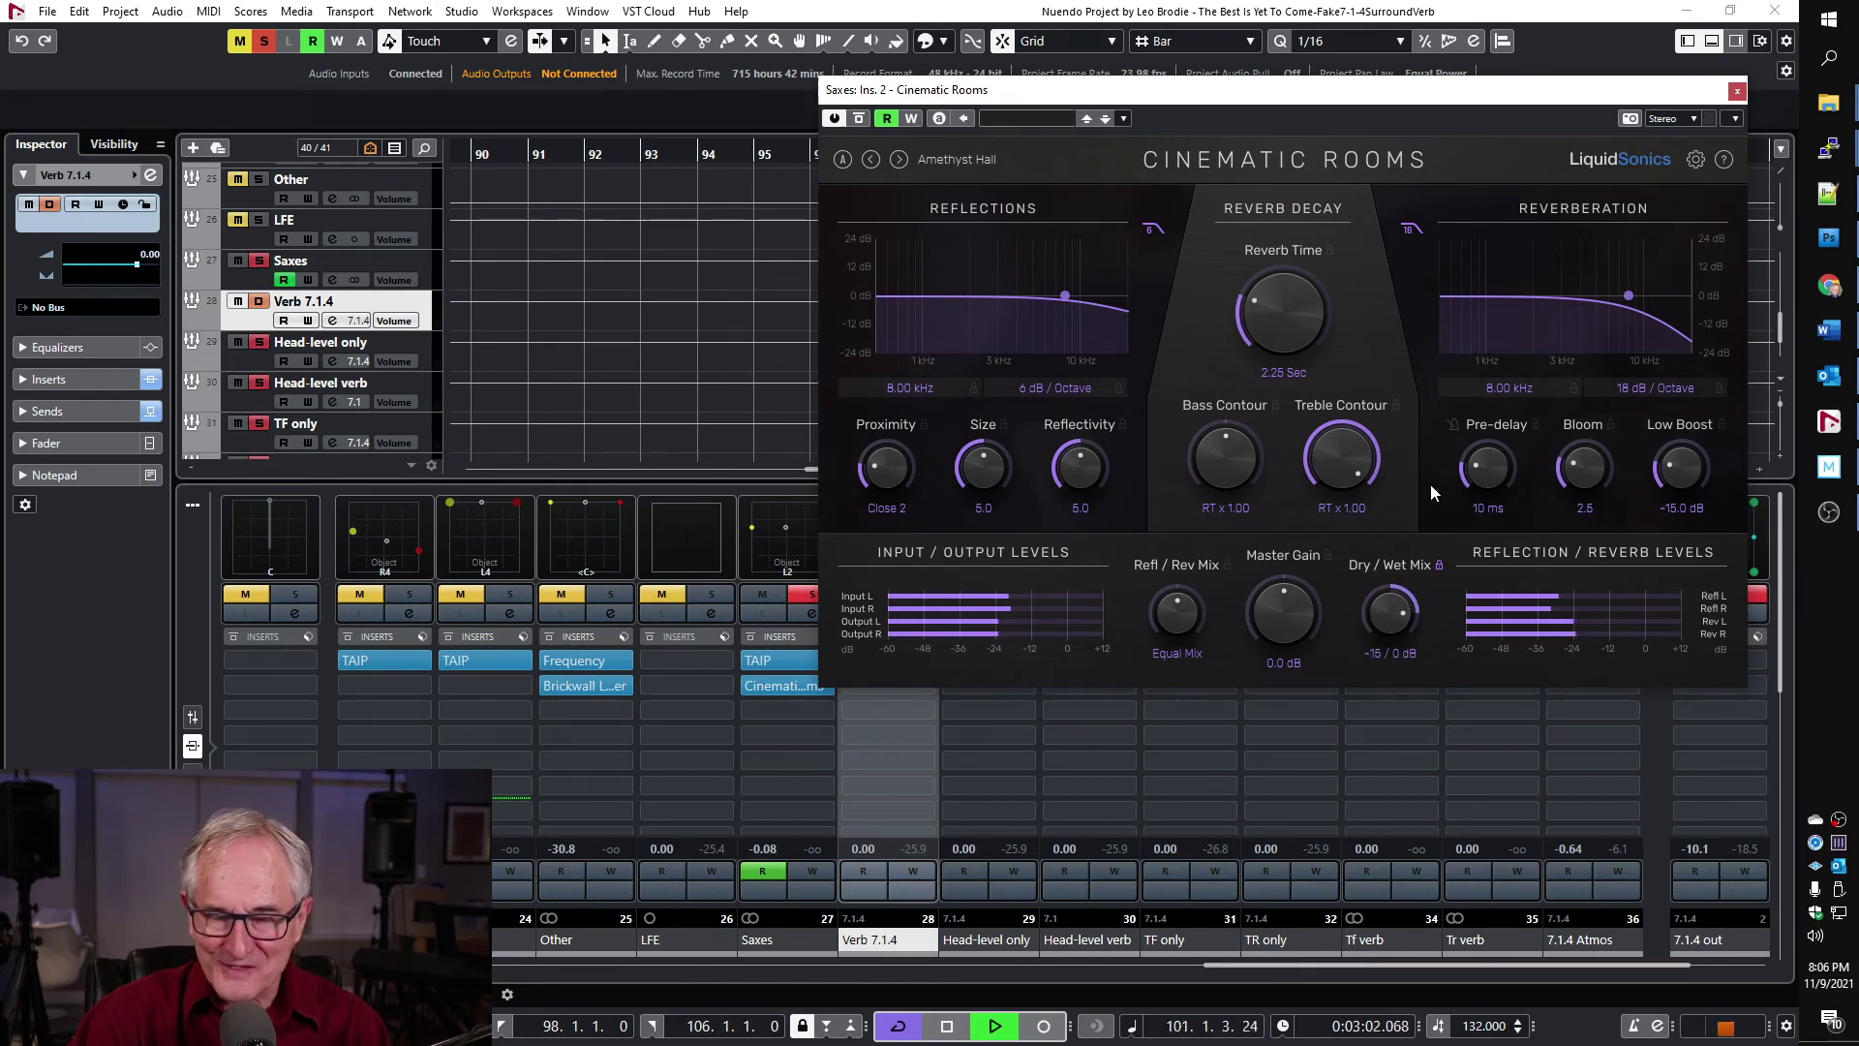
left_click_drag(1431, 484, 1403, 619)
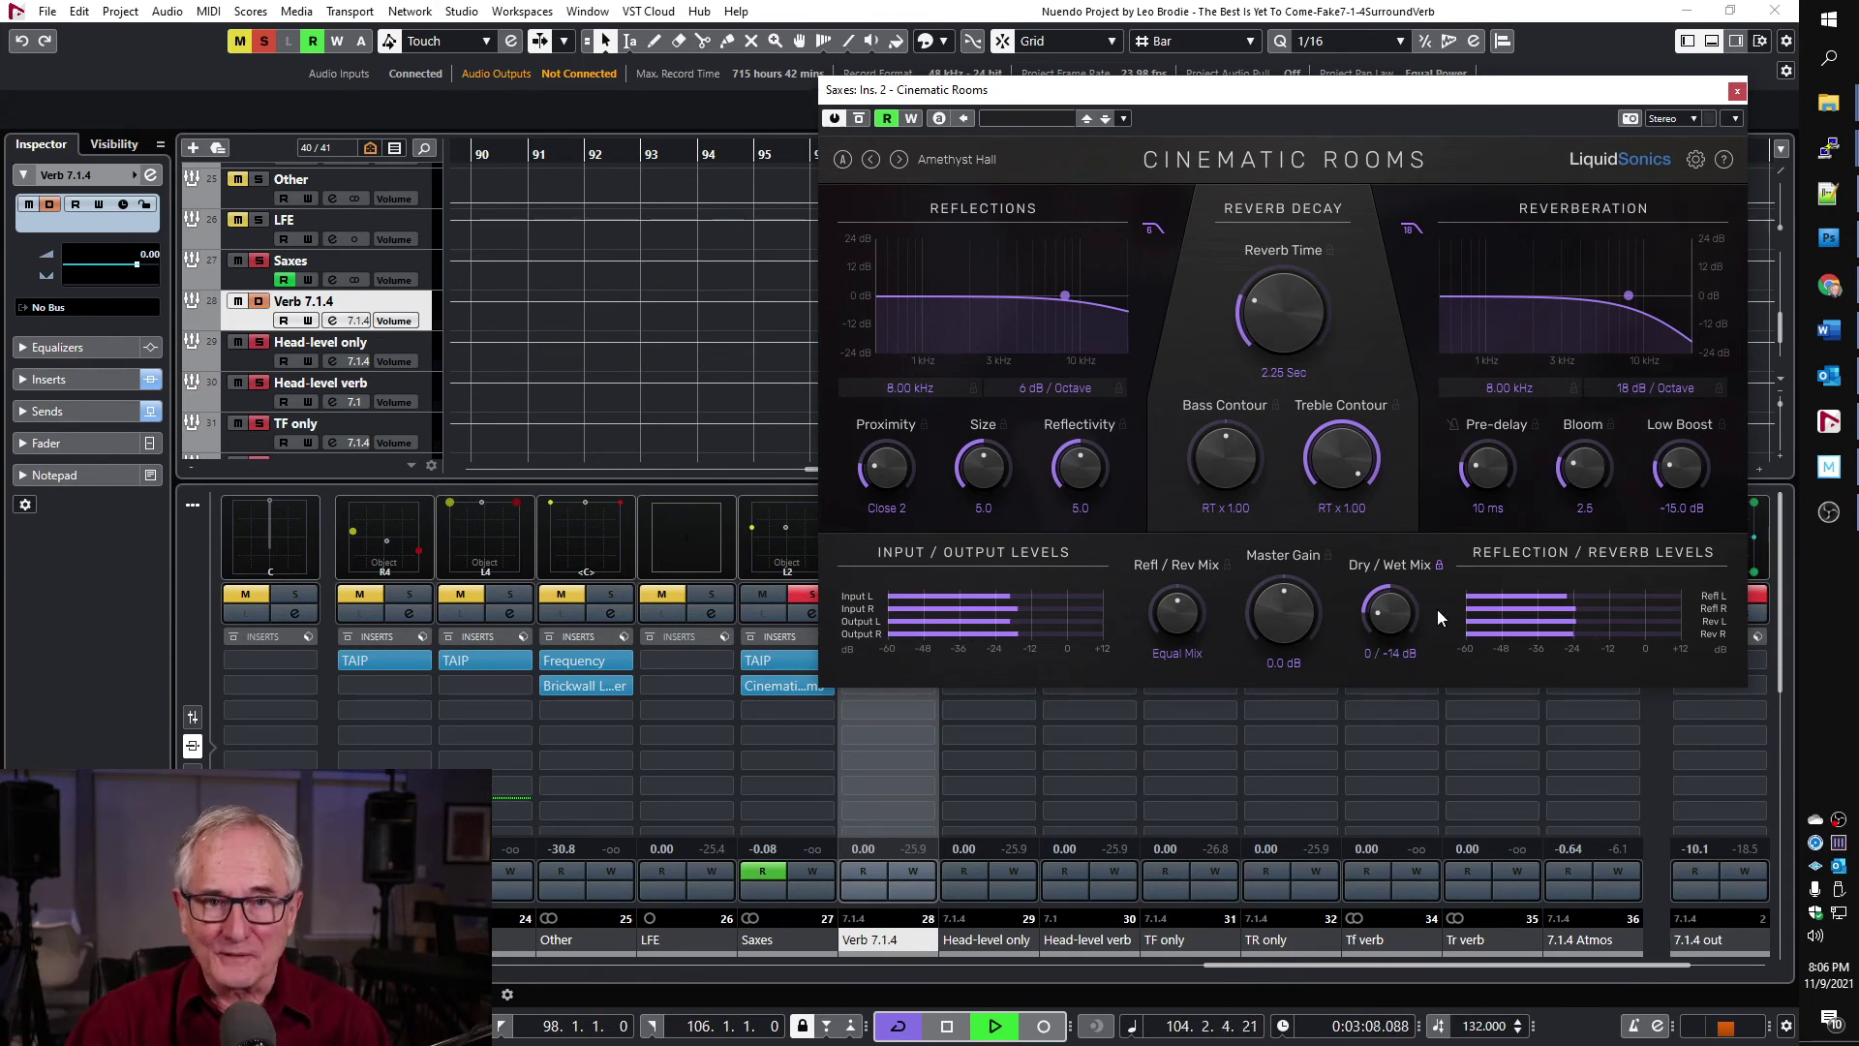
Close the reverb and turn the Saxes send to Verb 7.1.4 back on at -10.3 dB.
left_click(1737, 93)
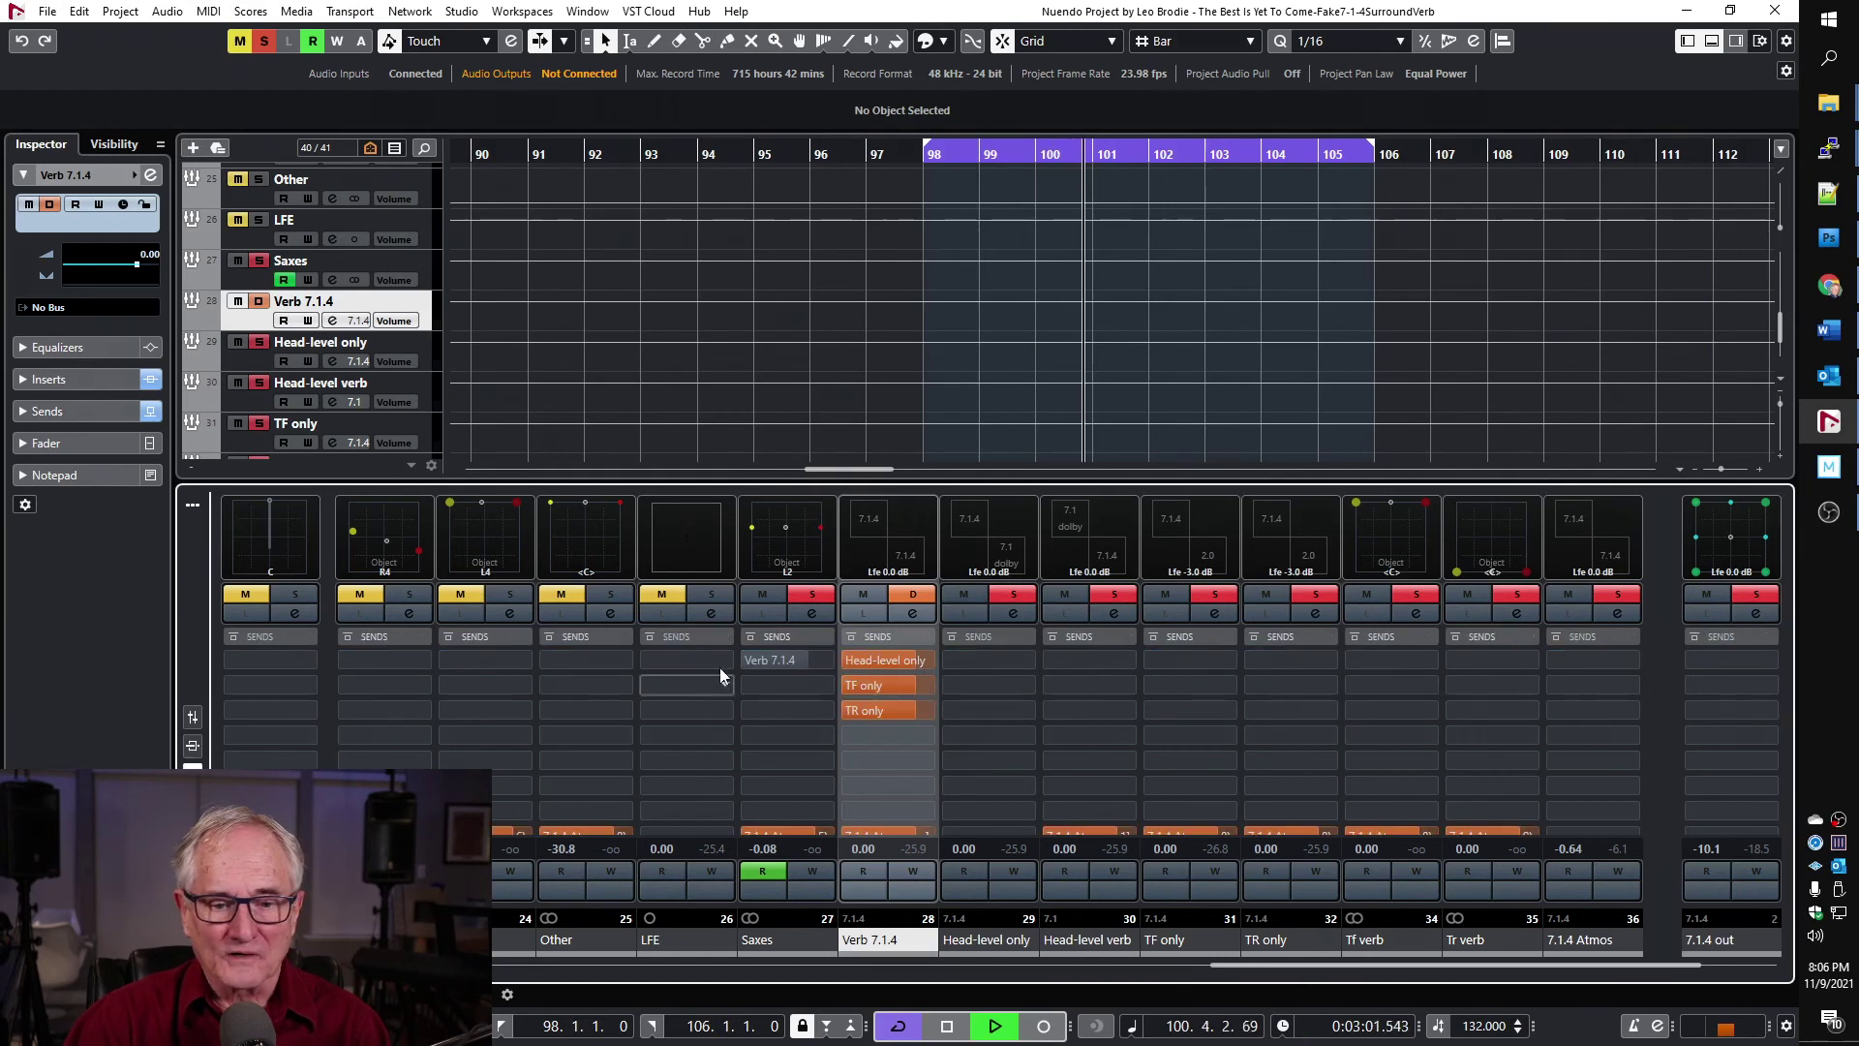
left_click(748, 659)
left_click_drag(807, 655, 768, 659)
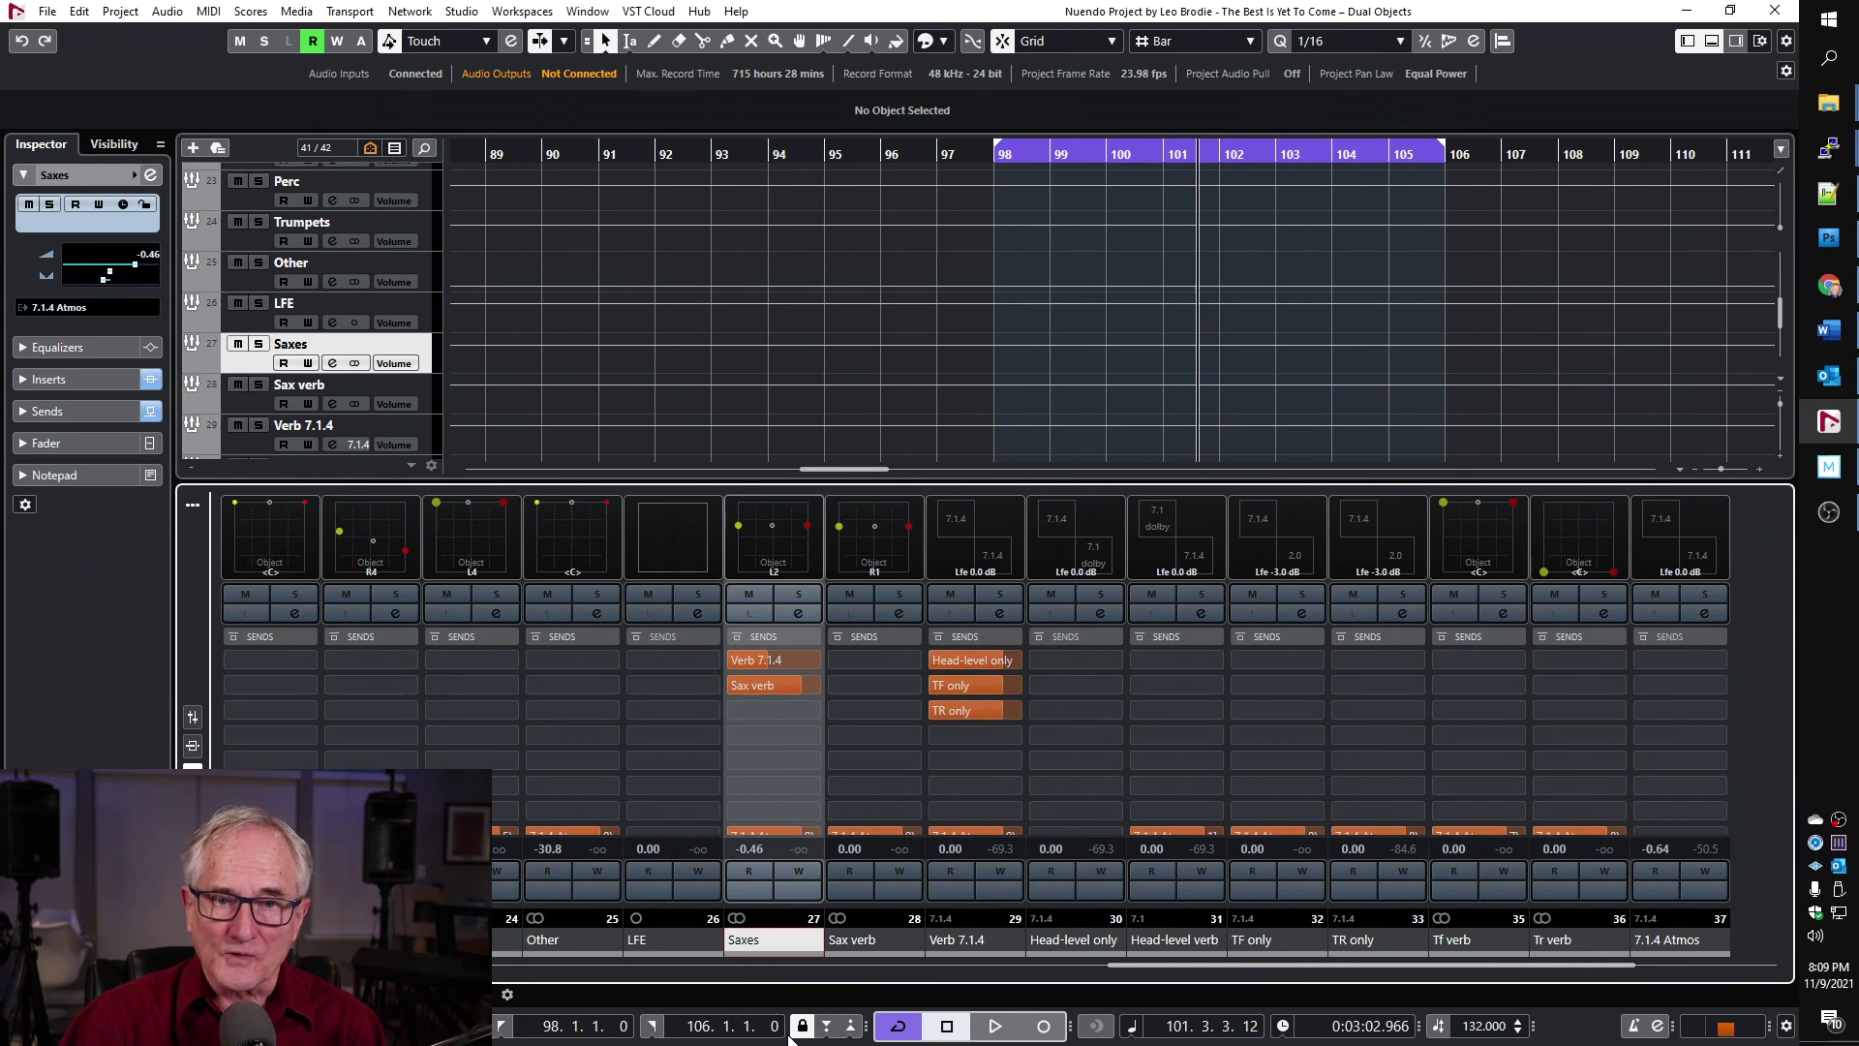
Add Sax verb to the selection and compare its Inserts and Sends in the mixer rack.
left_click(865, 941, "ctrl")
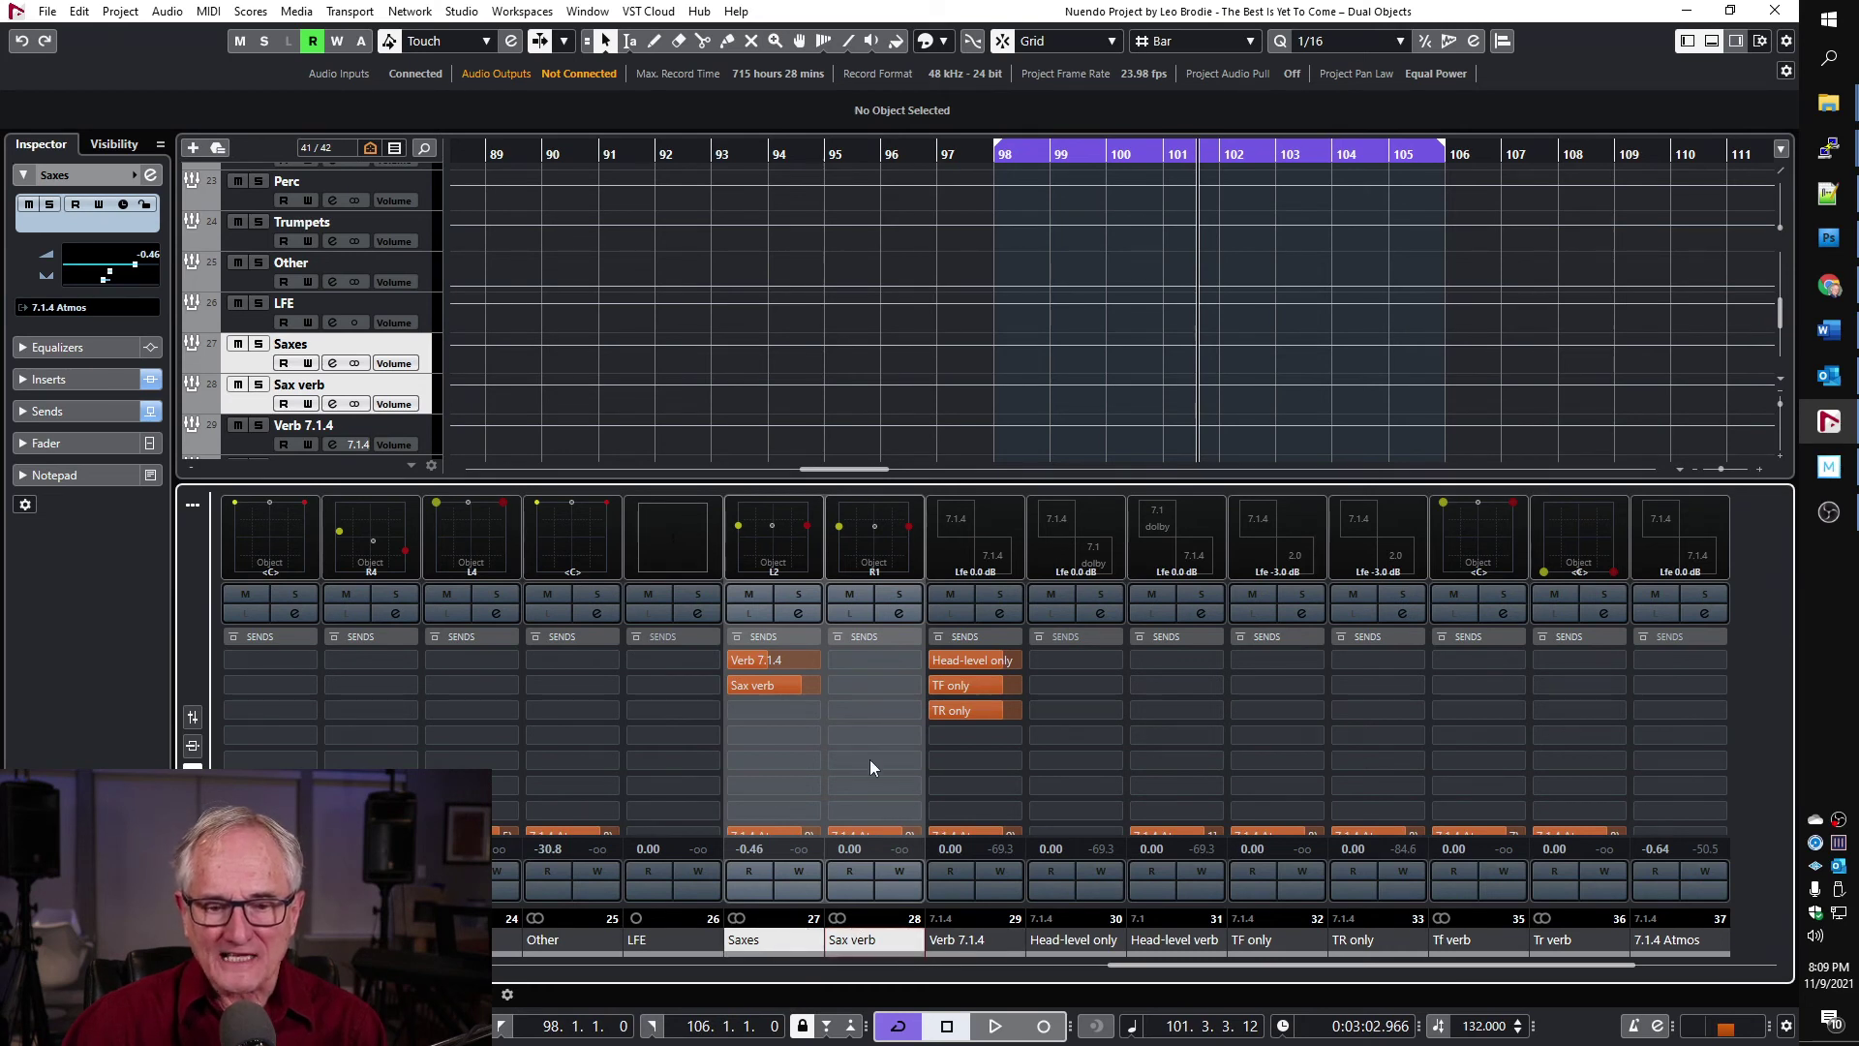
left_click(191, 746)
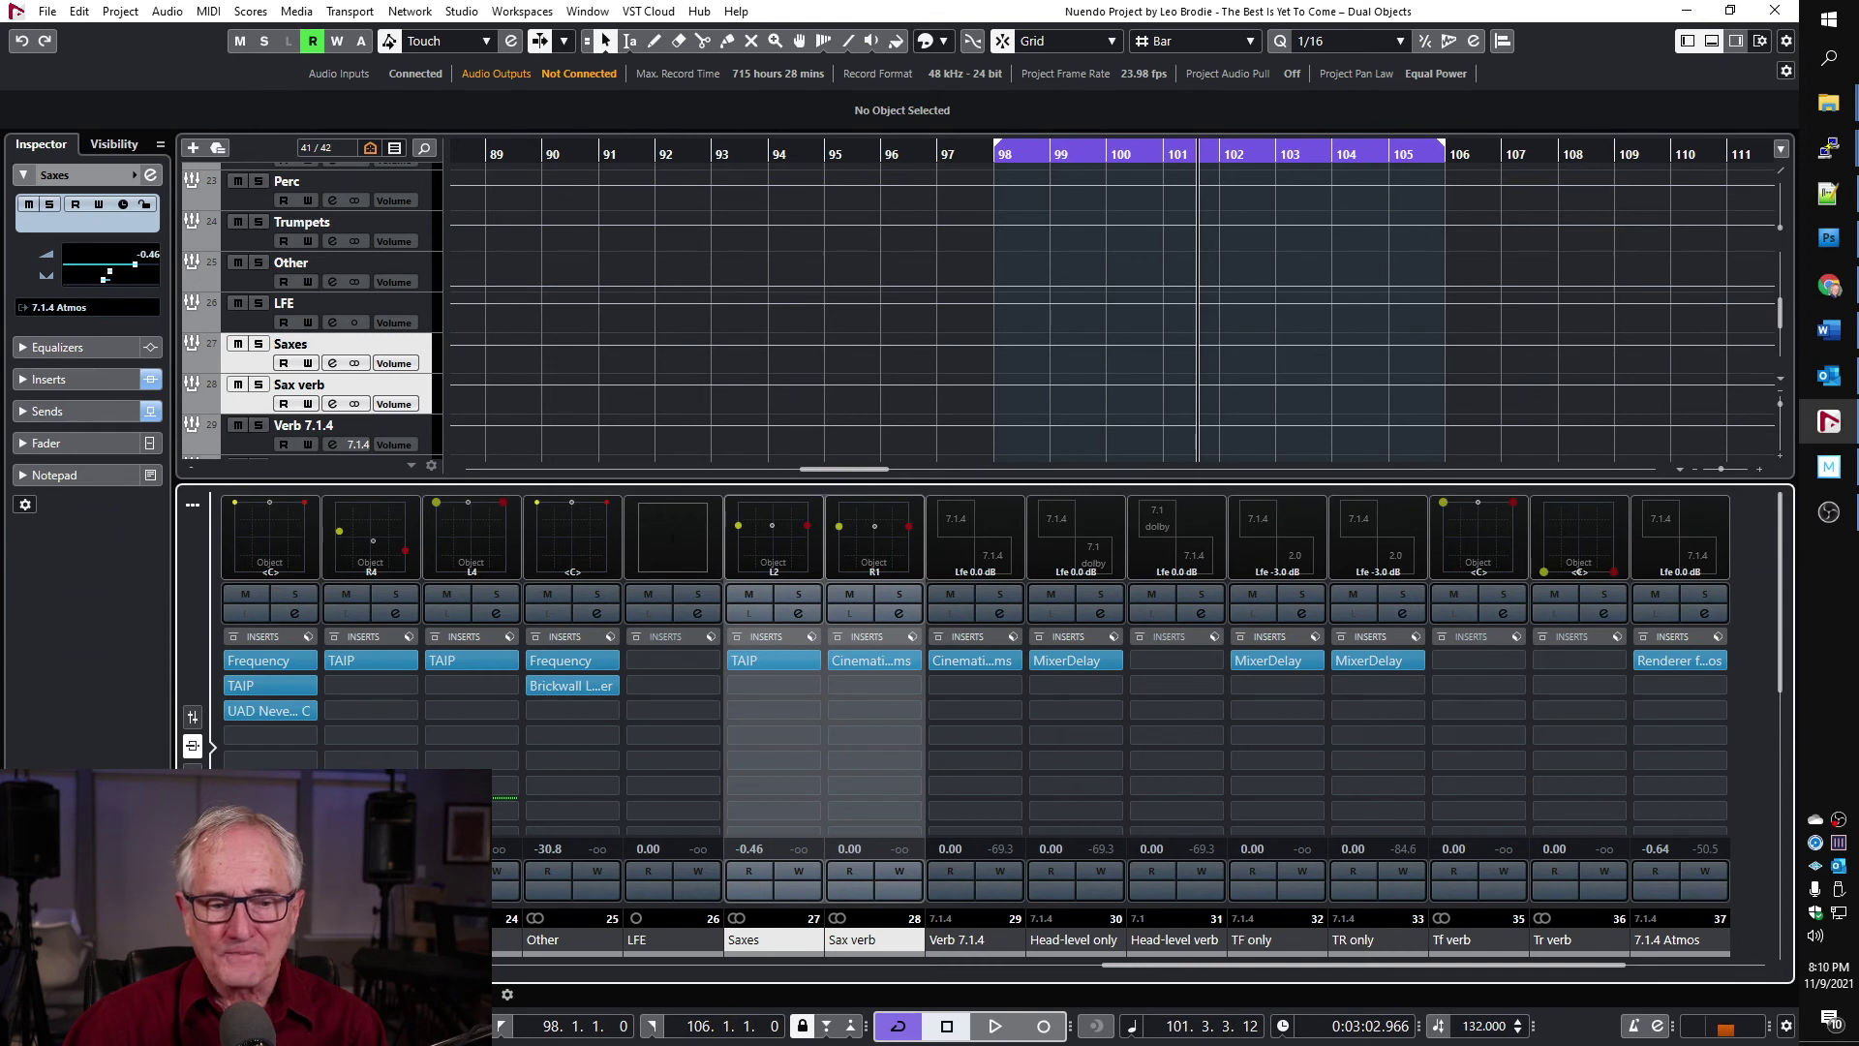
left_click(191, 771)
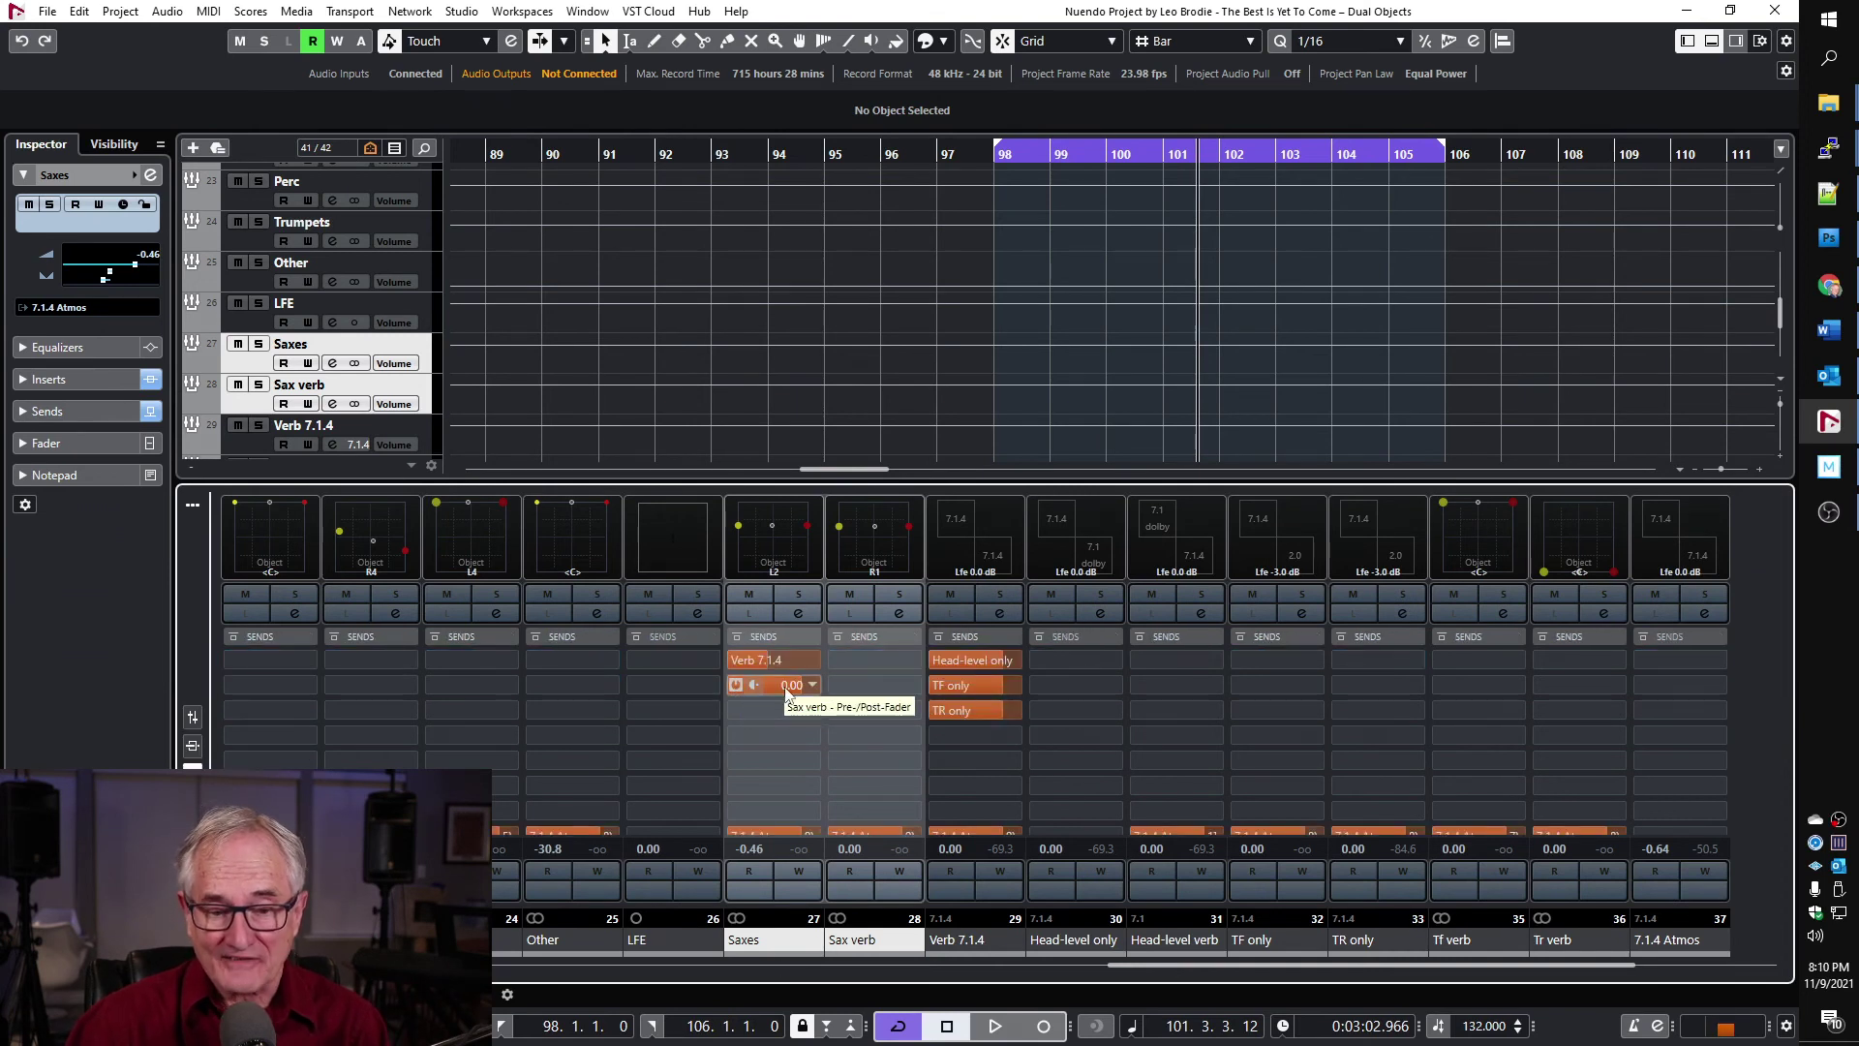
left_click(194, 744)
Set the Sax verb fader to 0.30 and open the Dolby Atmos ADM Authoring list.
left_click(192, 718)
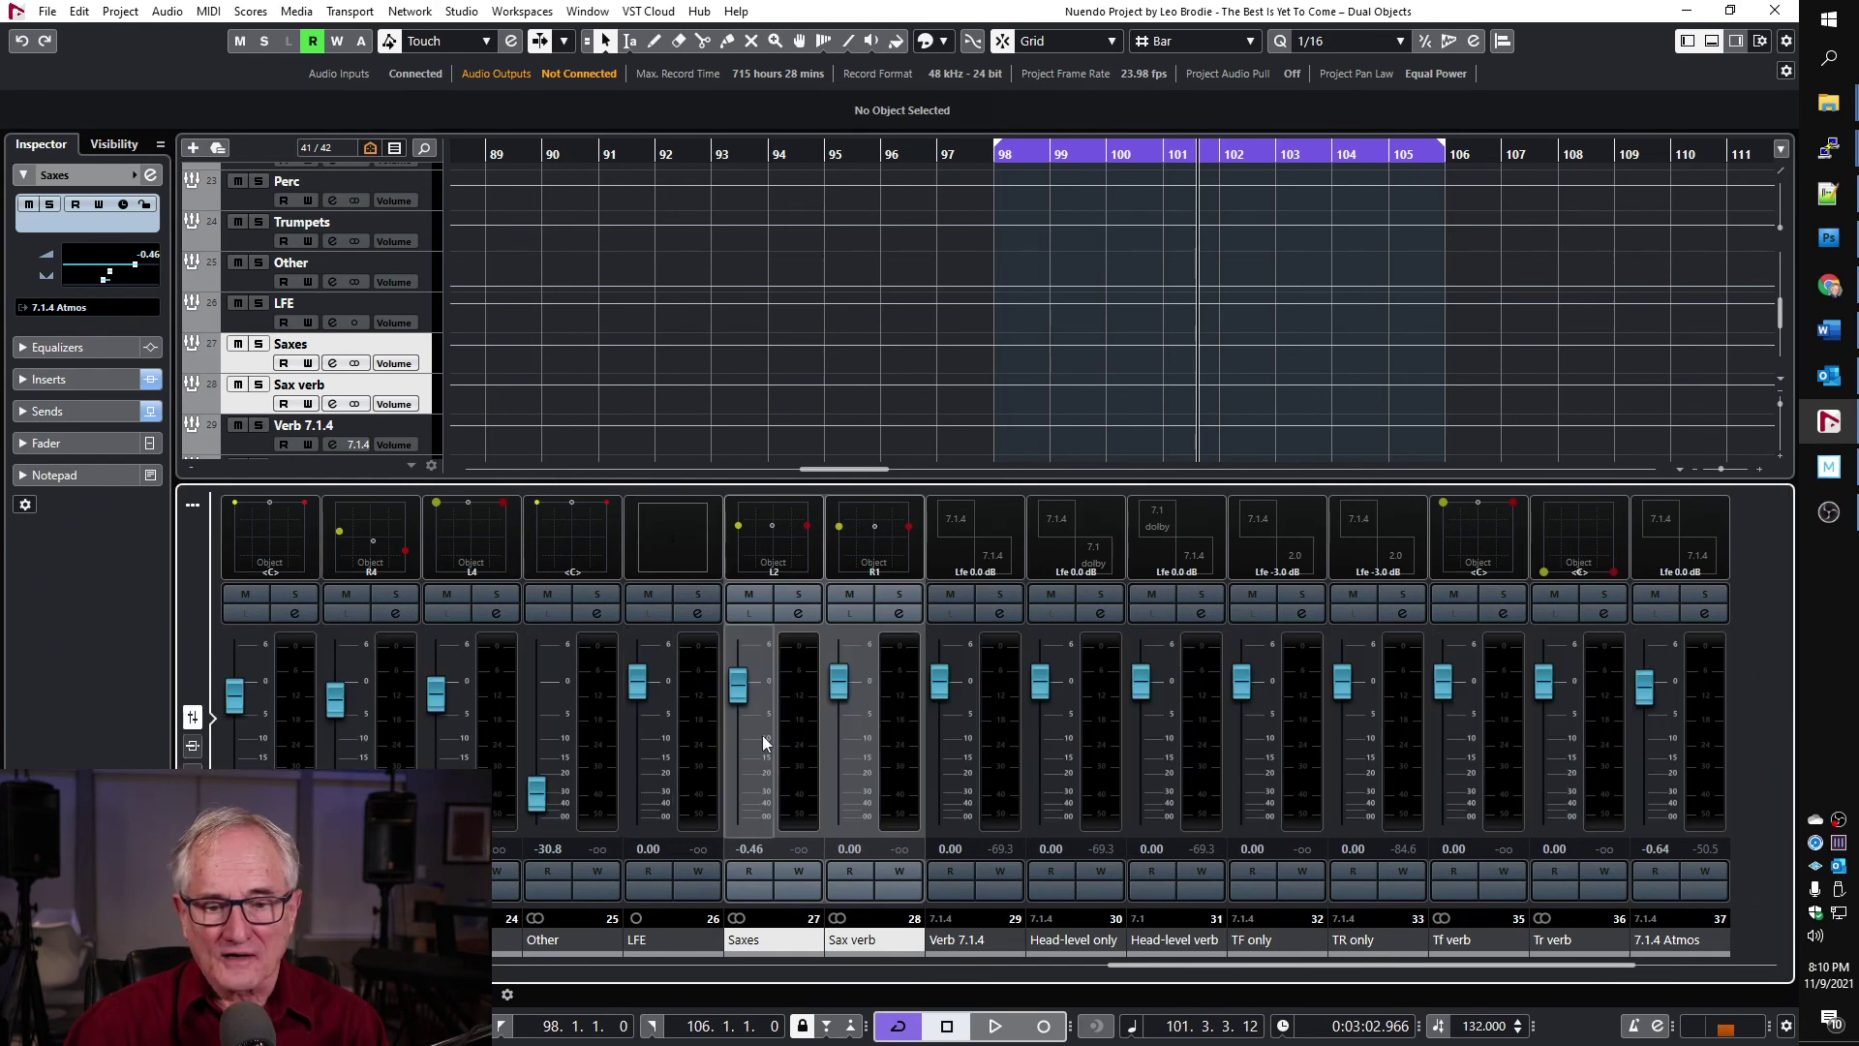
mouse_move(838, 681)
left_mouse_down()
mouse_move(842, 768)
mouse_move(860, 682)
left_mouse_up()
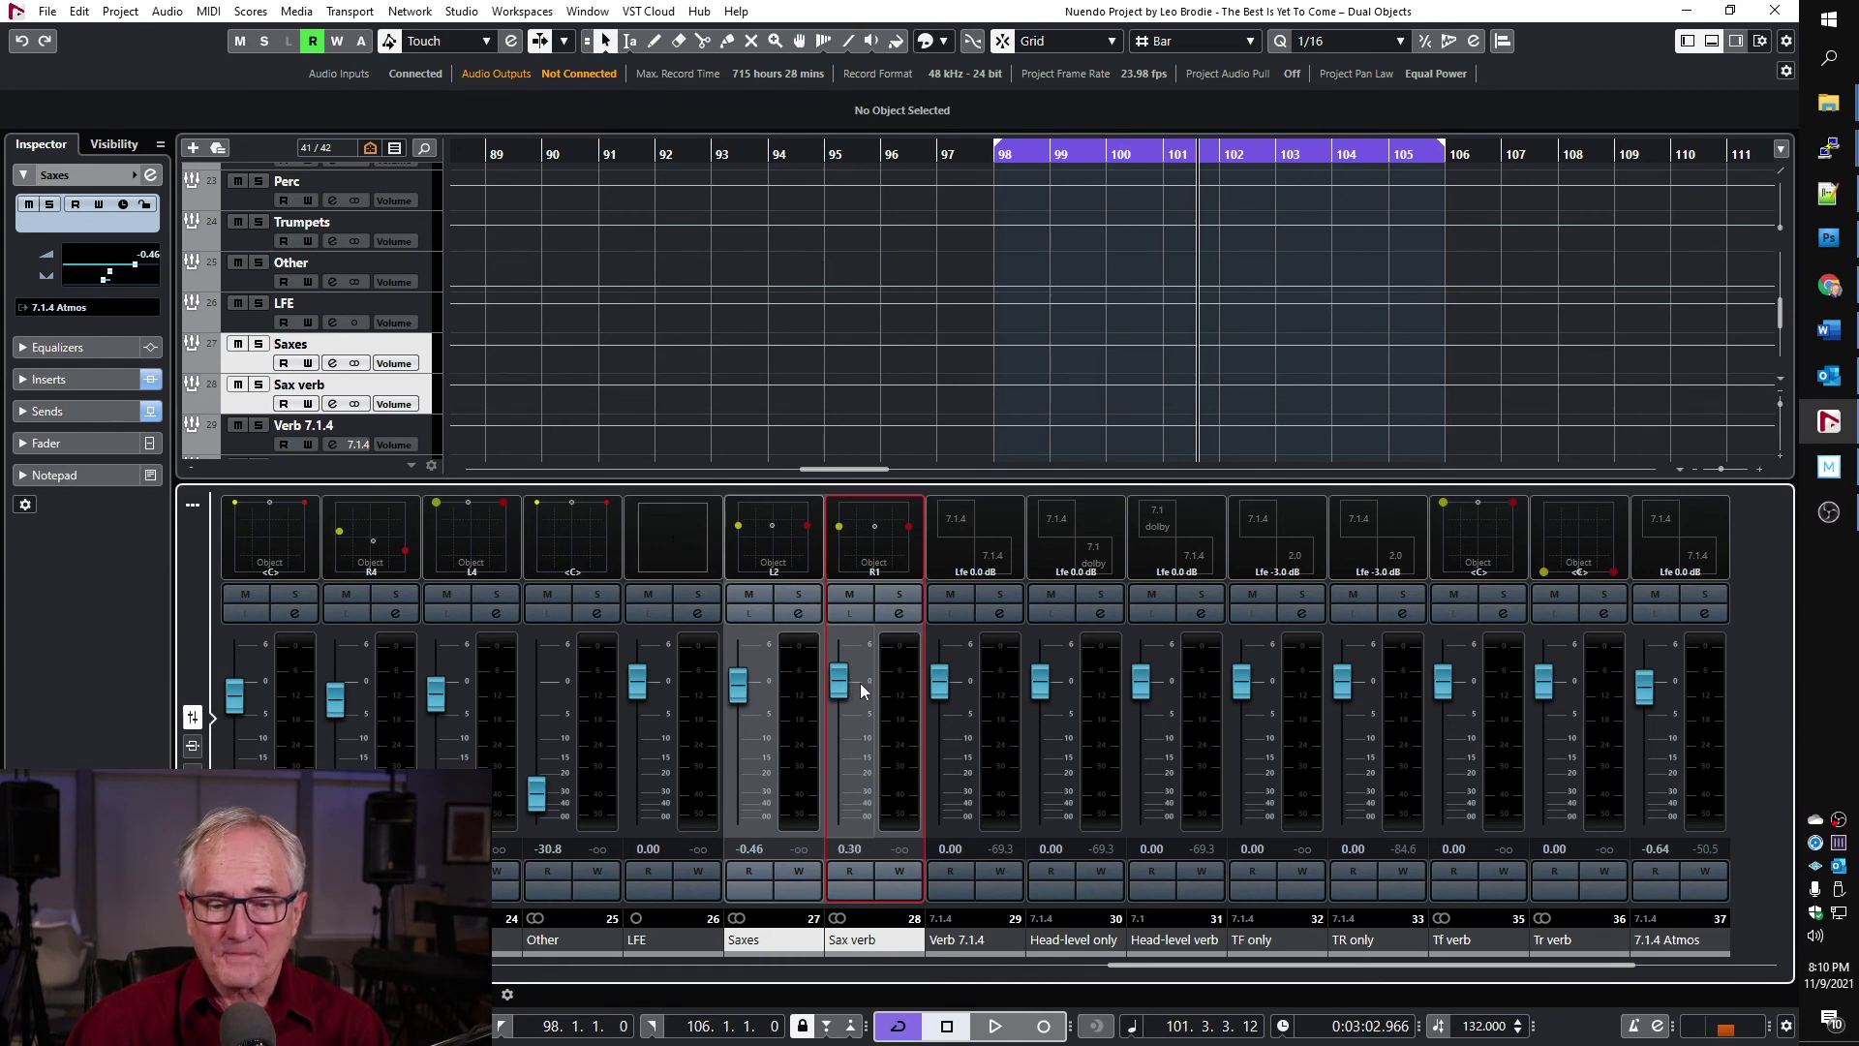
key("ctrl+shift+a")
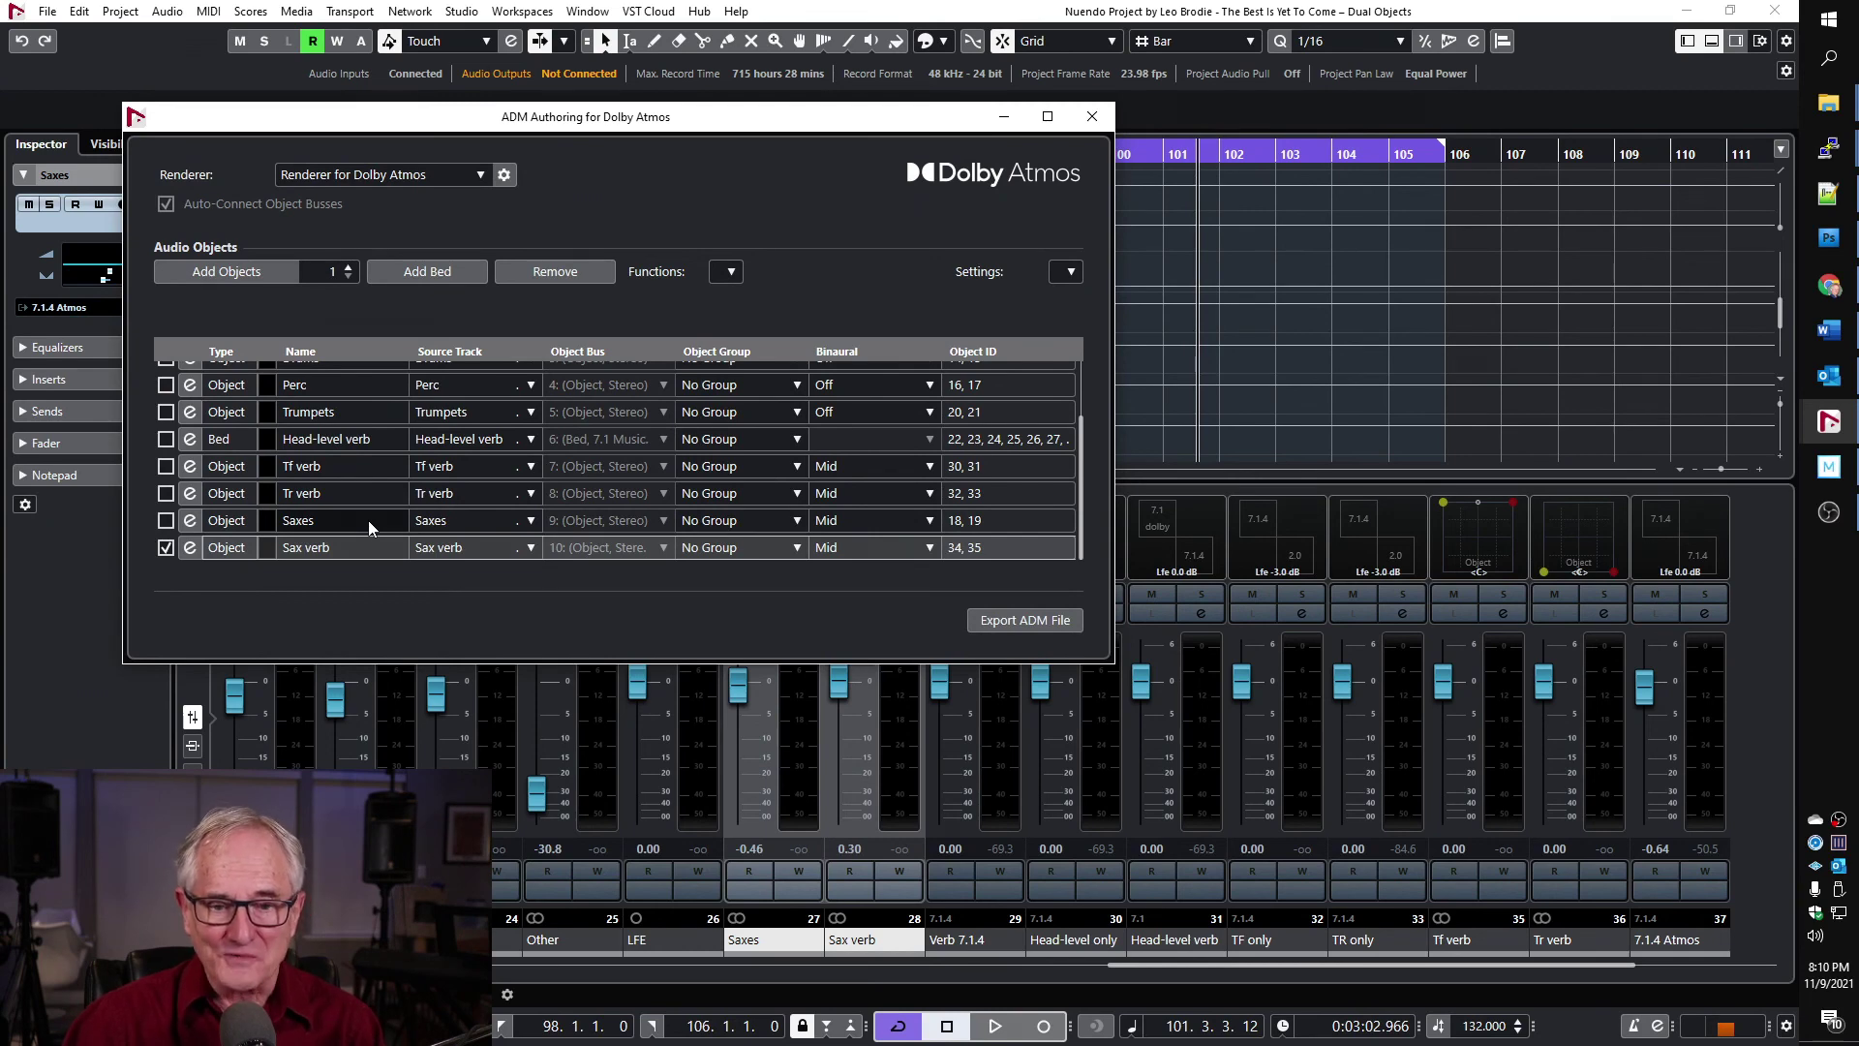
Open the VST MultiPanners for Saxes and Sax verb from the Saxes object row.
double_click(368, 520)
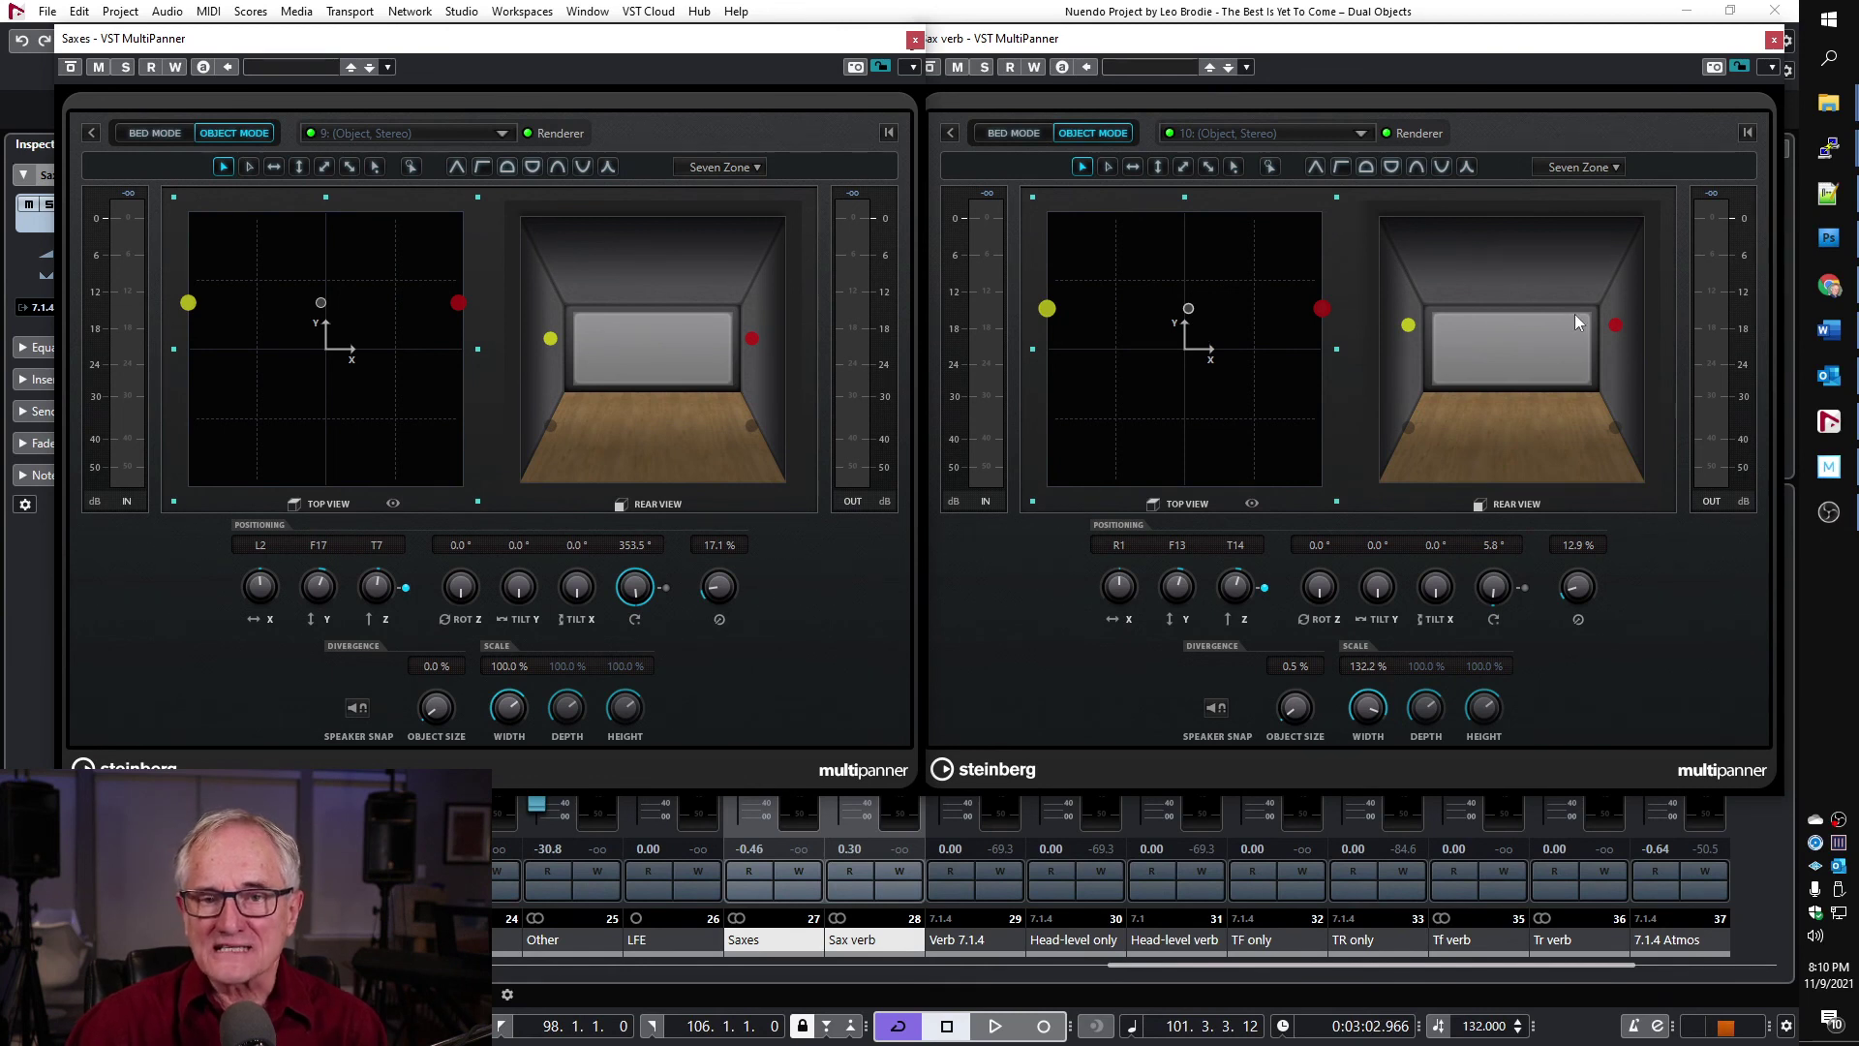
Set the Sax verb MultiPanner's Divergence to 100.0%.
left_click(1541, 346)
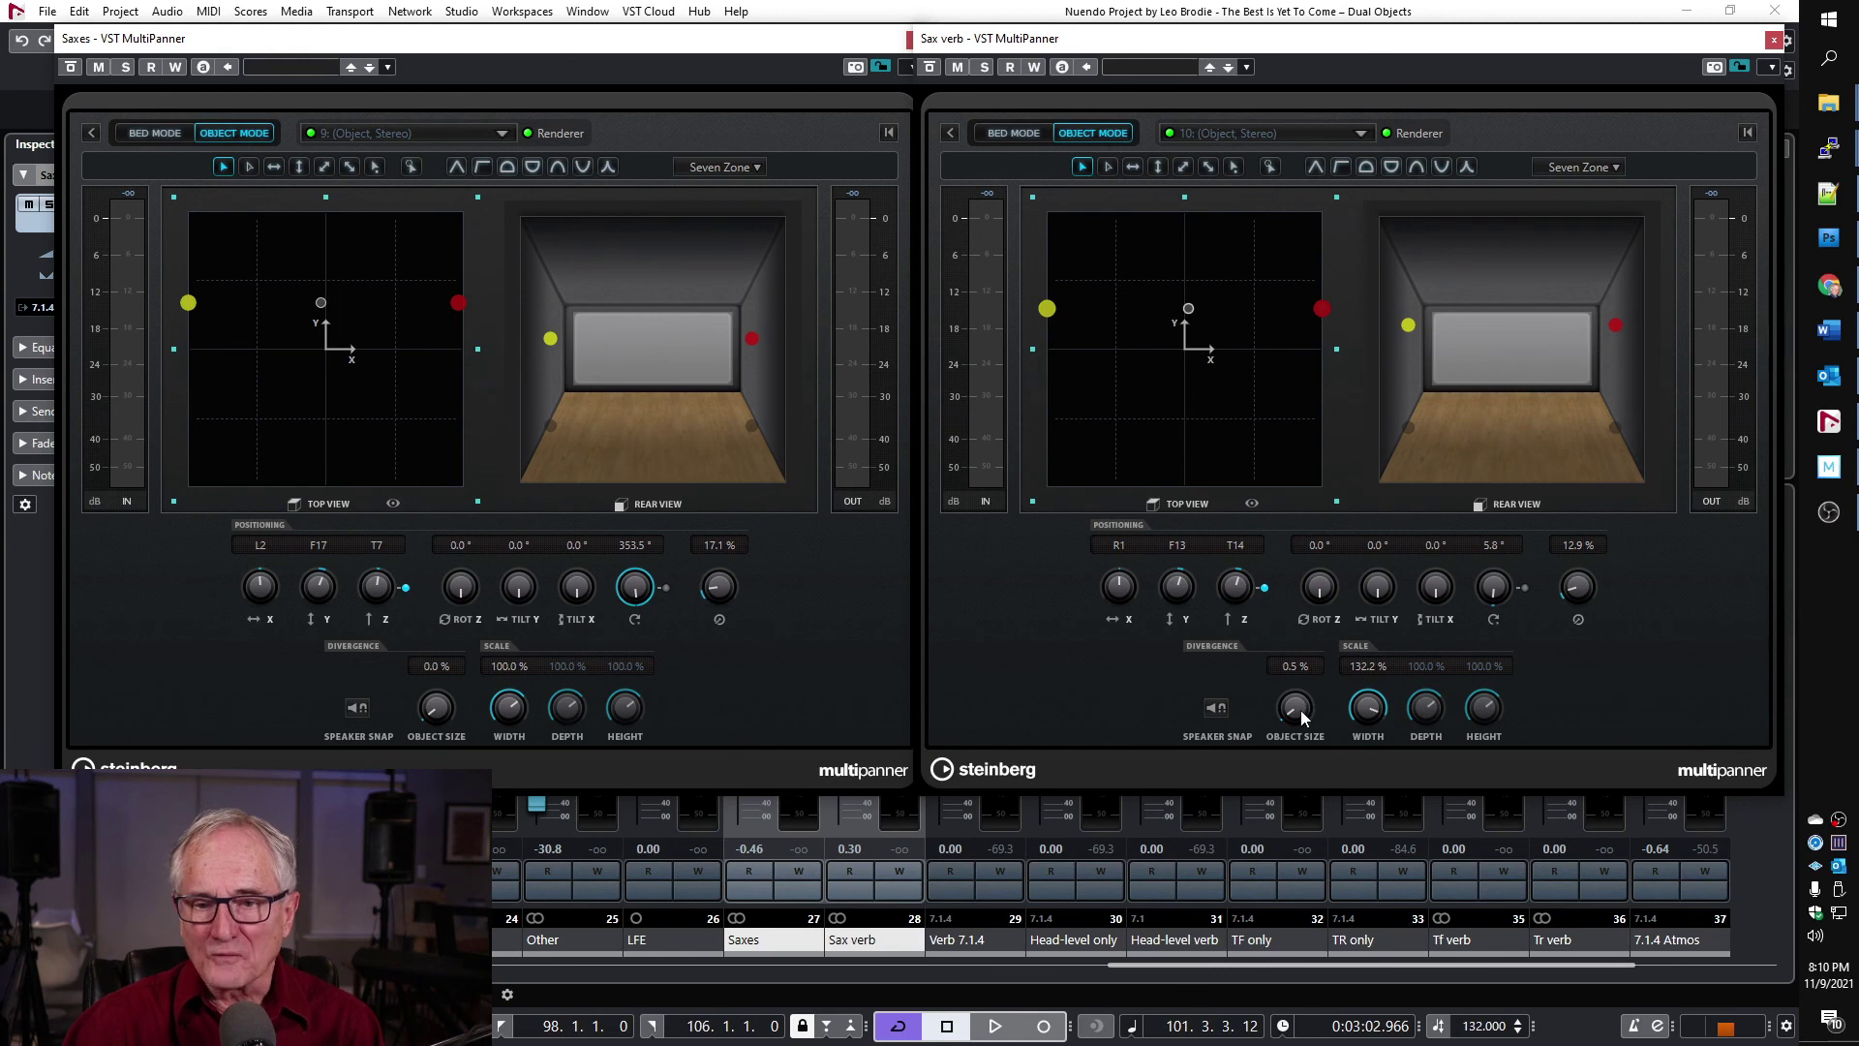
left_click_drag(1302, 663, 1297, 498)
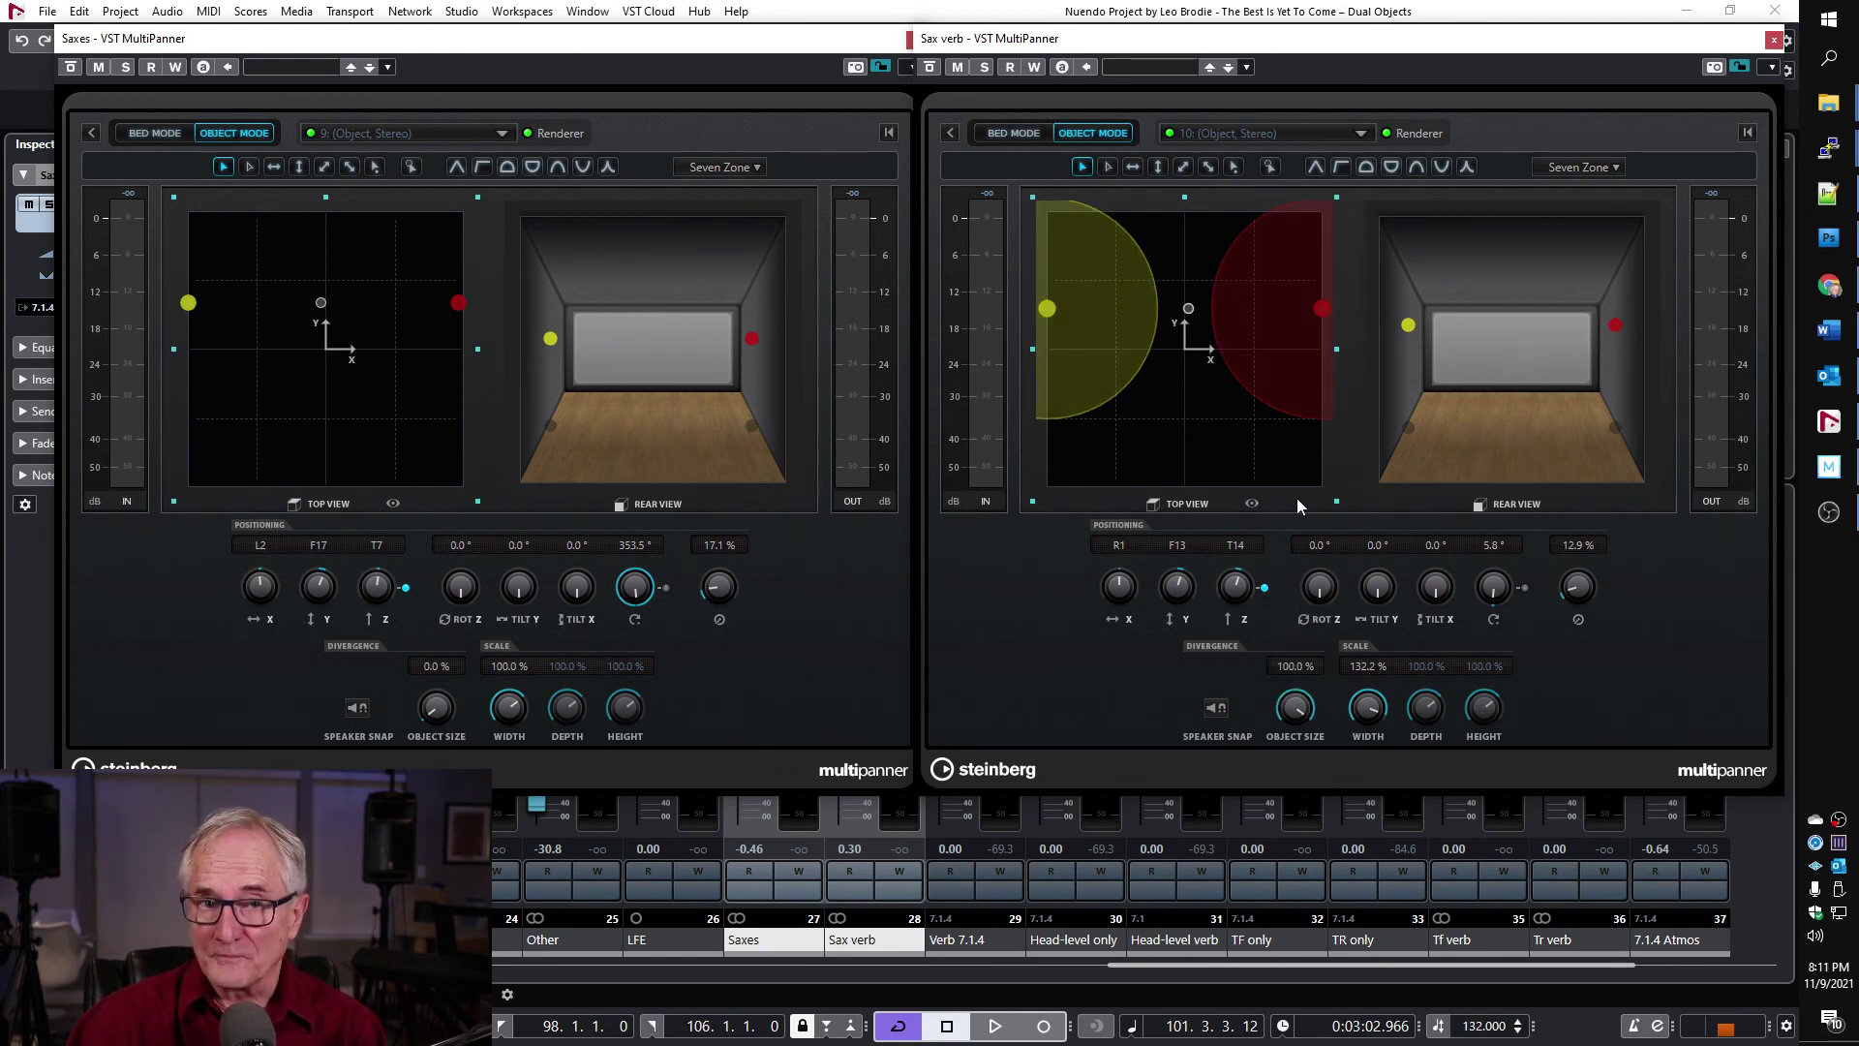